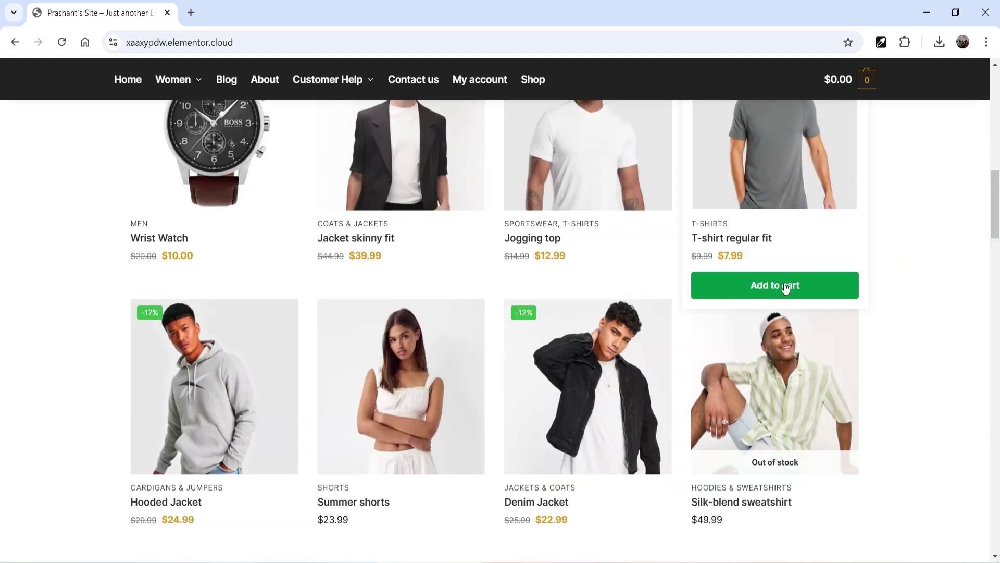
# - Add the T-shirt regular fit ($7.99) from the product grid to the cart
pyautogui.click(786, 286)
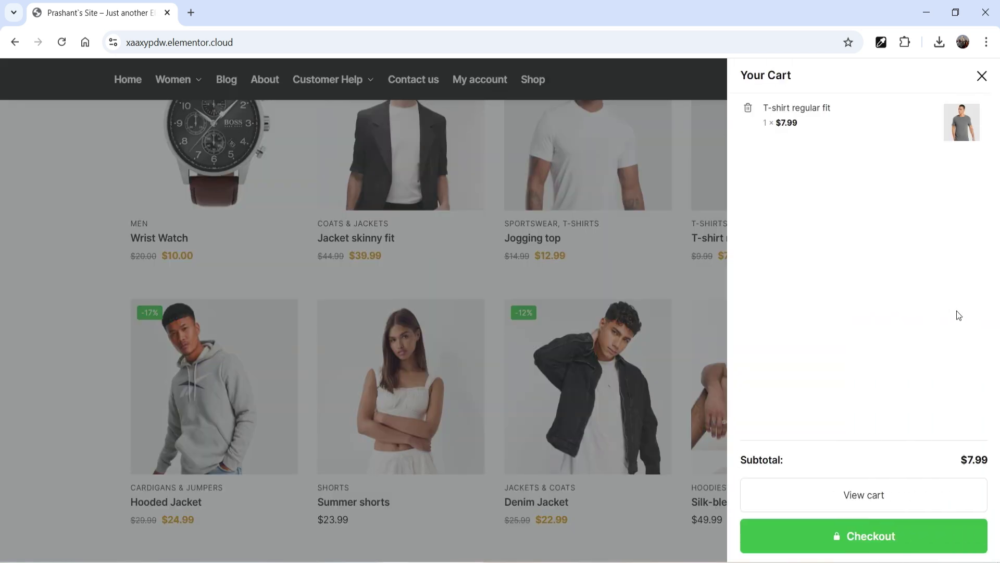
# - Go from the cart drawer to the cart page and proceed to checkout
pyautogui.click(861, 501)
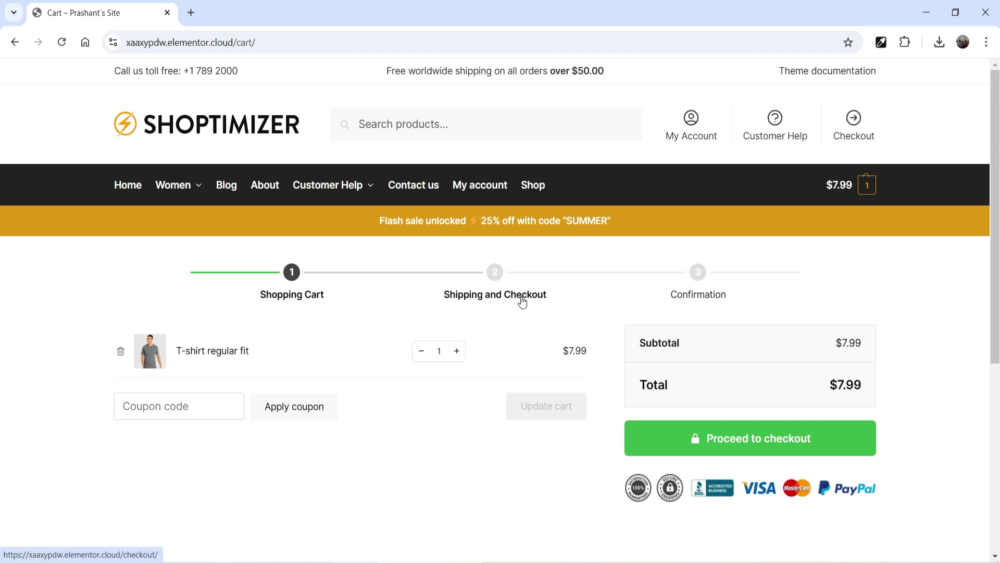
pyautogui.click(740, 442)
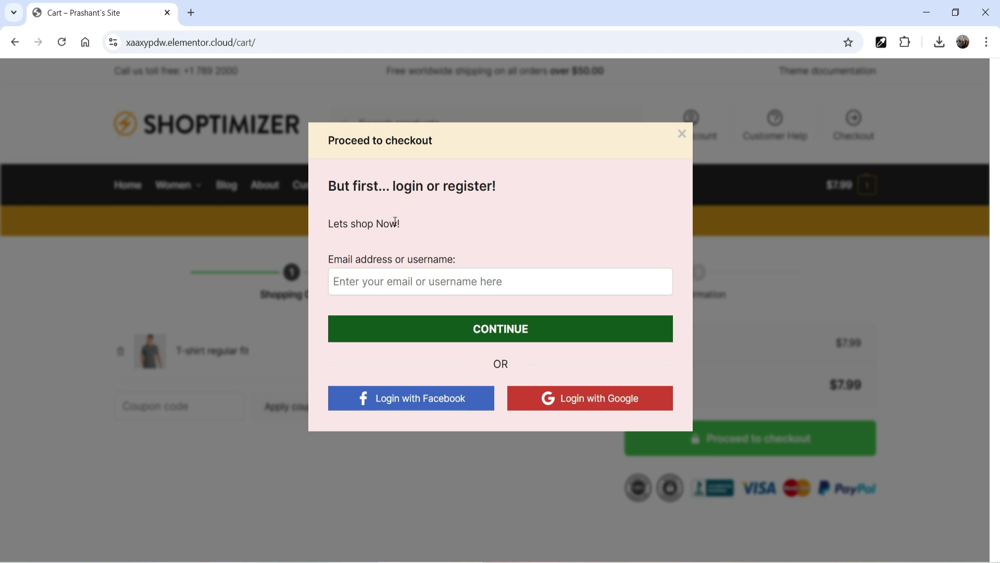
# - Try an empty email, then submit the new shopper's autofilled email address in the popup
pyautogui.click(366, 325)
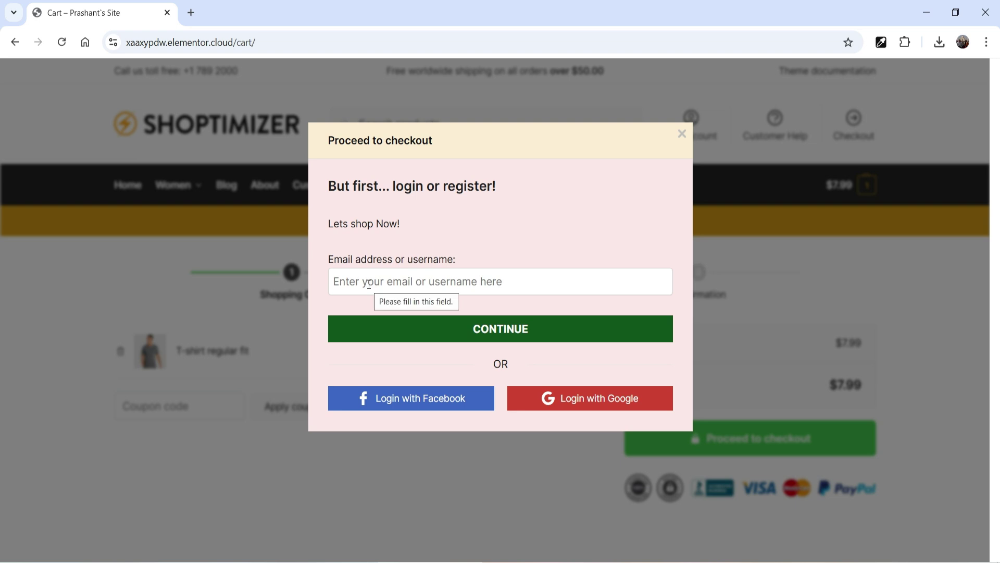
pyautogui.click(369, 282)
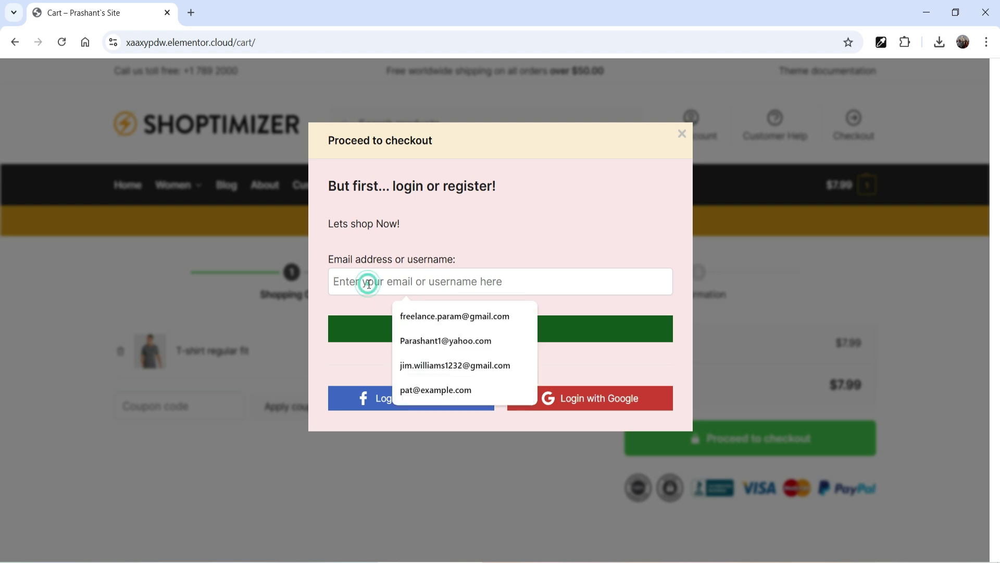
pyautogui.write('prashant')
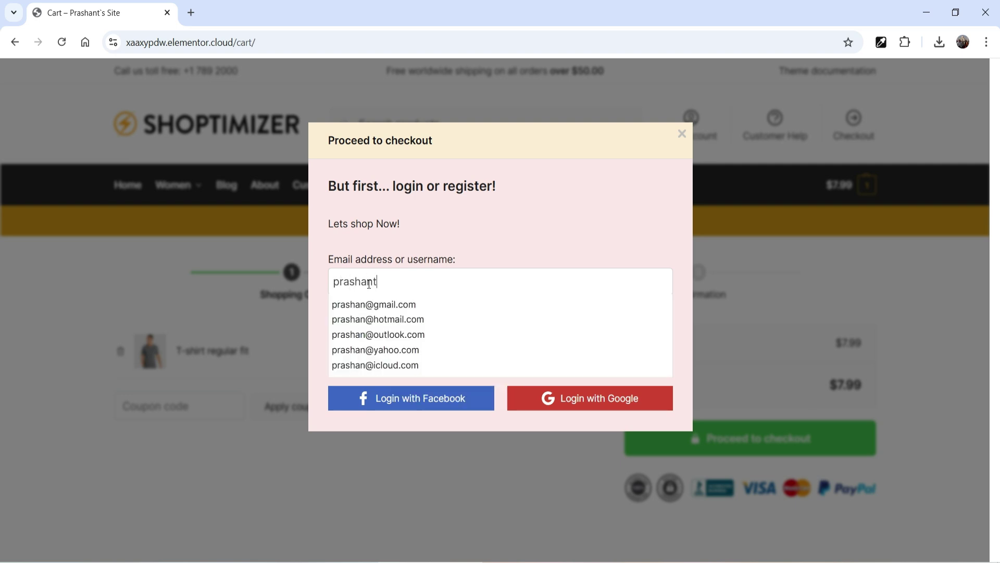
pyautogui.write('2')
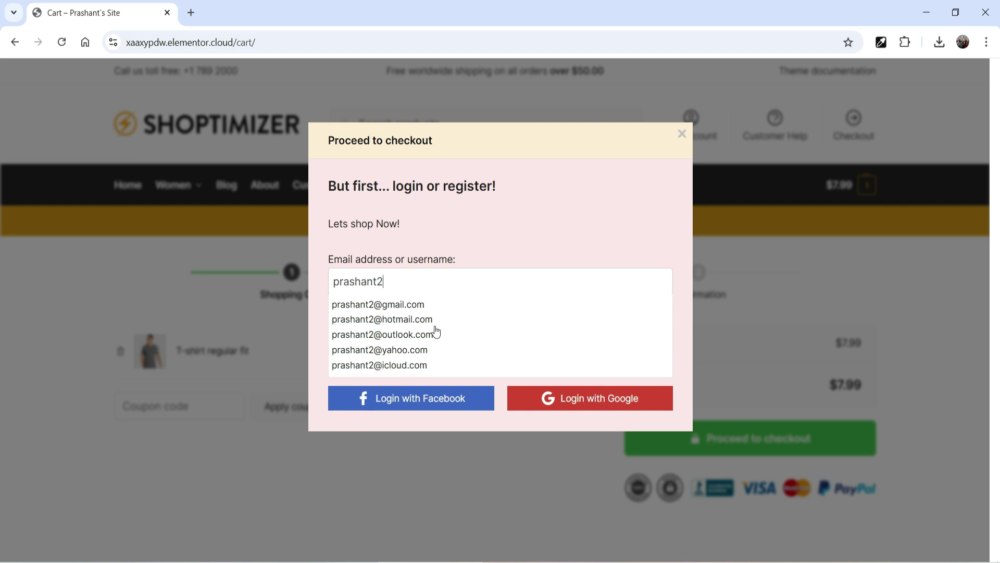
pyautogui.click(406, 322)
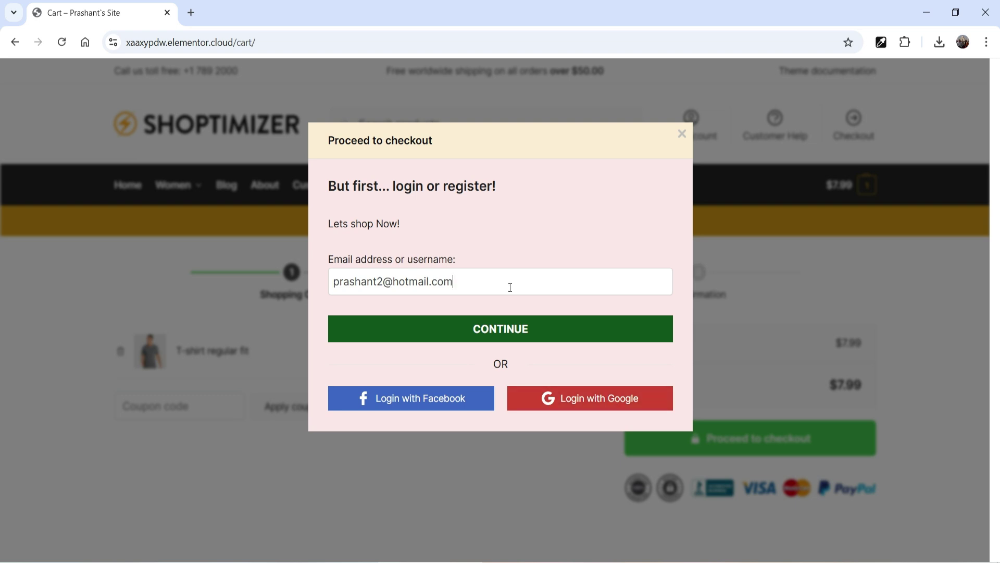
pyautogui.click(514, 330)
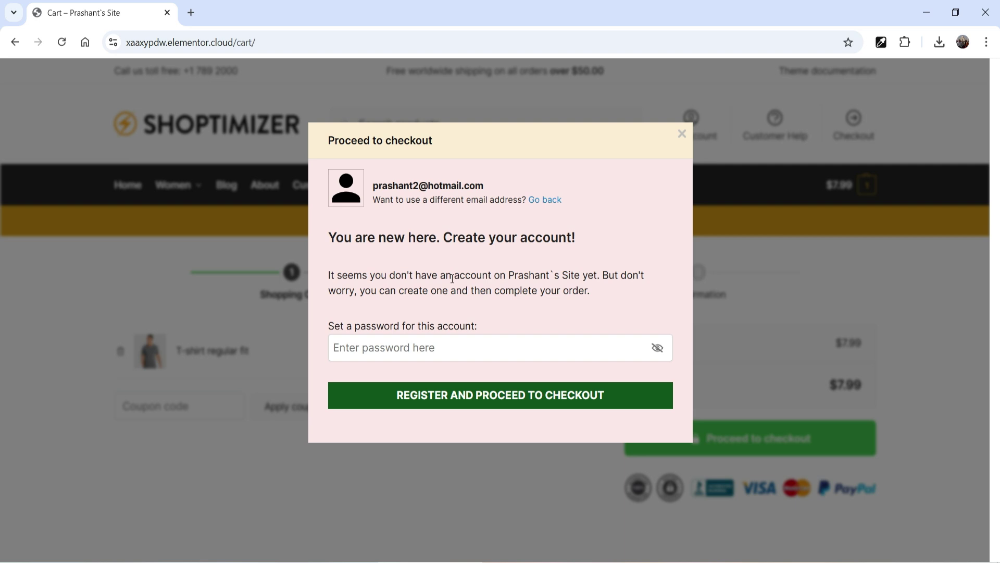
# - Paste a password for the new account and choose Register and proceed to checkout
pyautogui.click(383, 355)
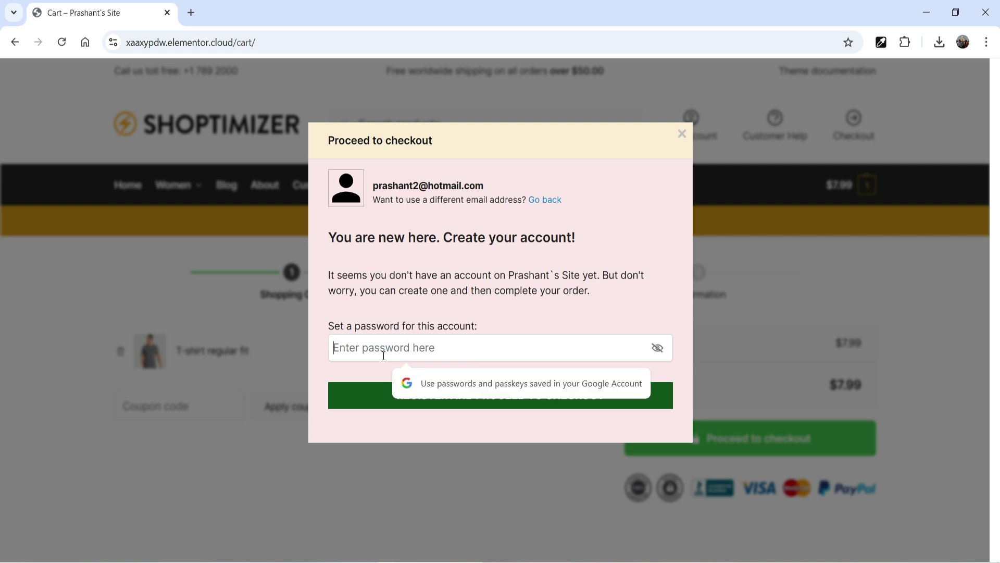
pyautogui.hotkey('ctrl', 'v')
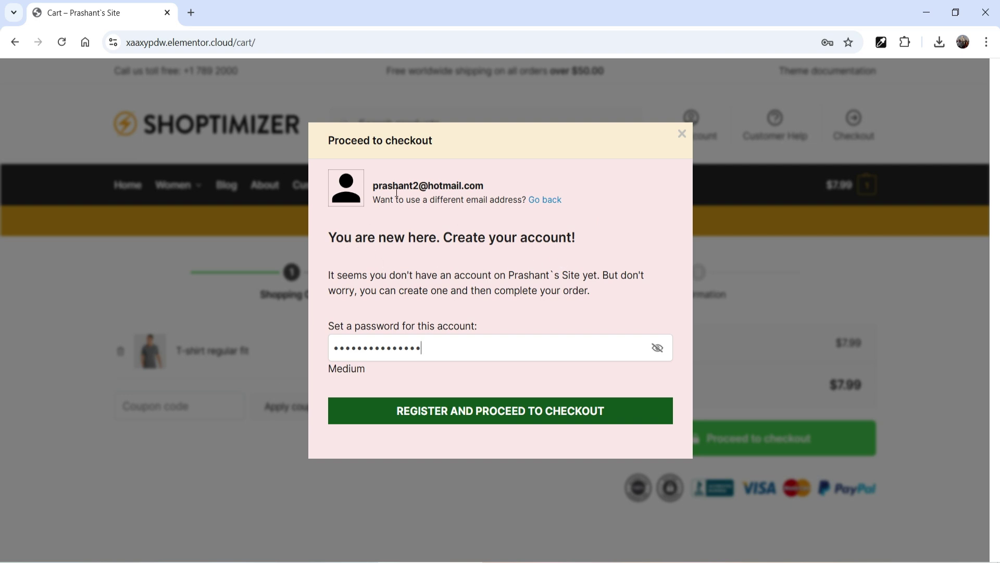
pyautogui.click(487, 413)
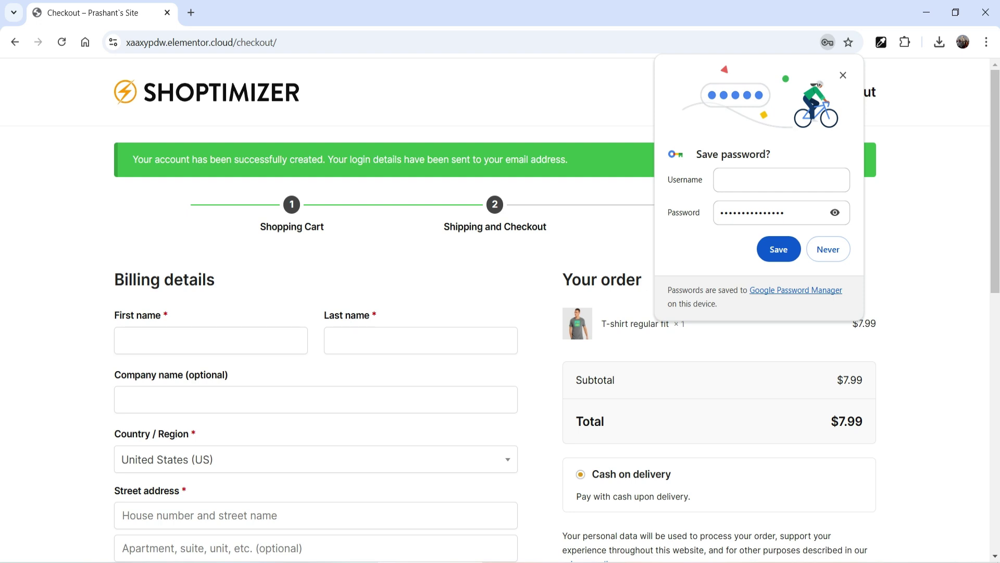
# - Look over the billing form and $7.99 order summary, then go home via the Shoptimizer logo
pyautogui.scroll(-5, 909, 172)
pyautogui.scroll(2, 211, 206)
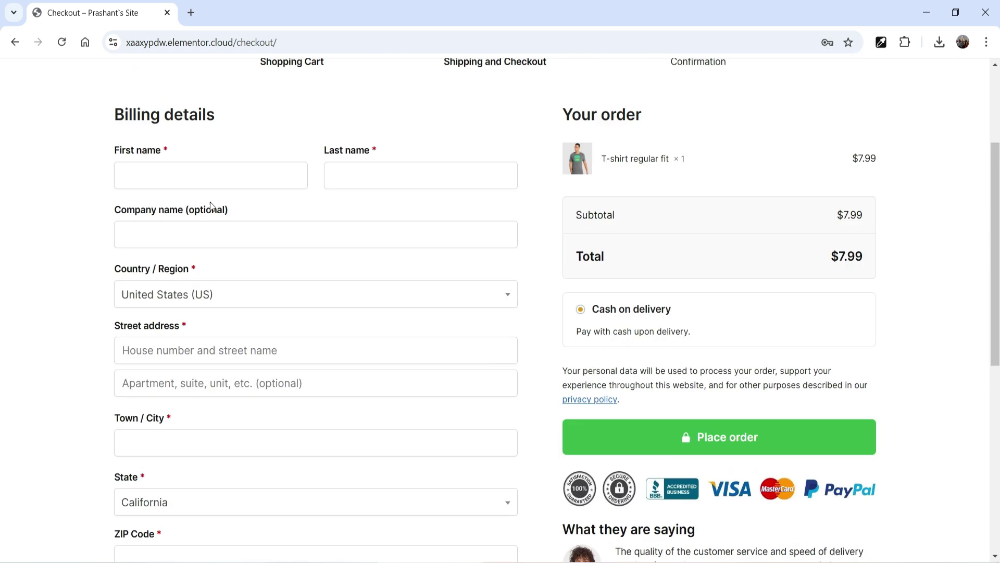
pyautogui.scroll(-1, 761, 385)
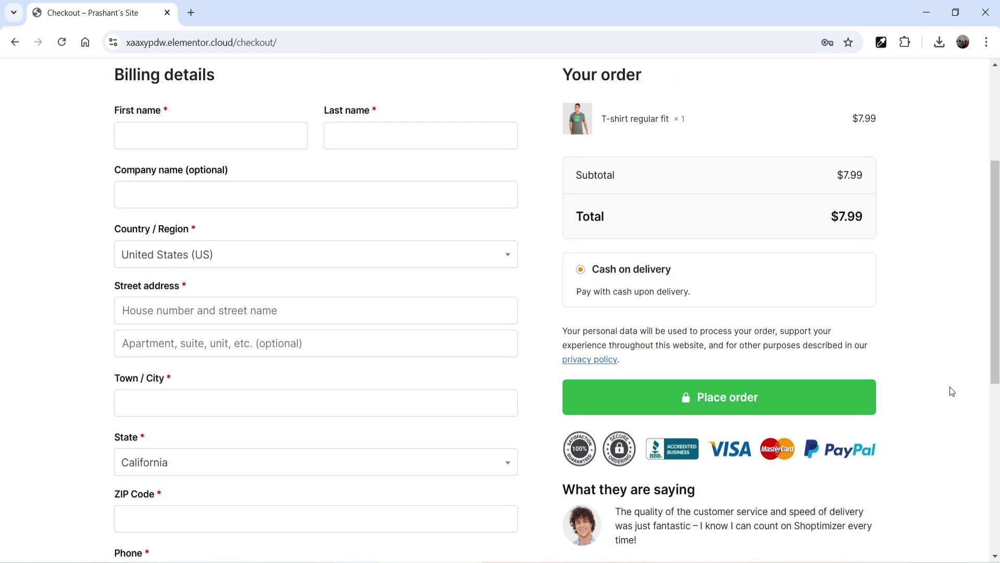
pyautogui.scroll(4, 962, 322)
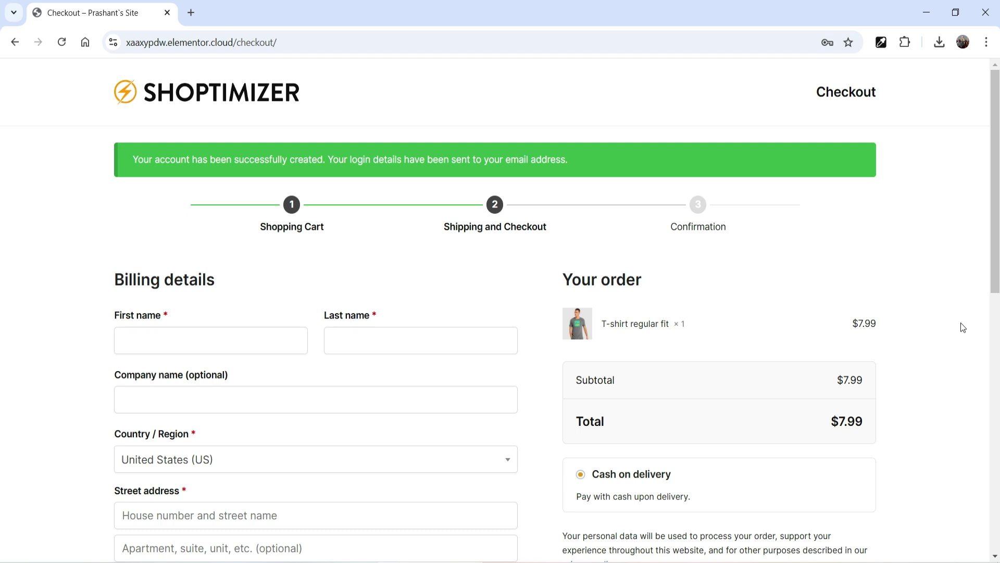
pyautogui.click(221, 96)
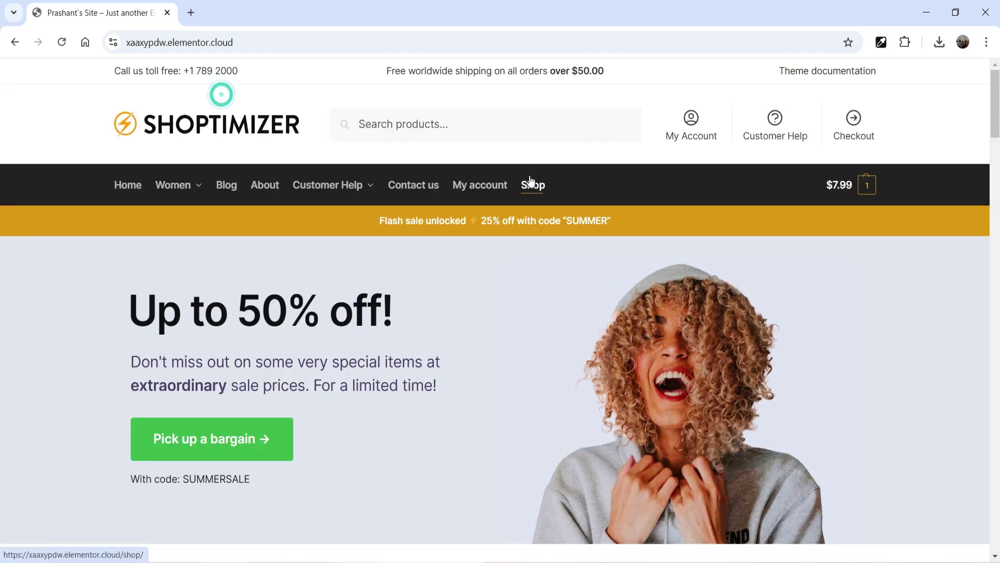
# - Log out from the My account dashboard, then go back to Home
pyautogui.click(471, 186)
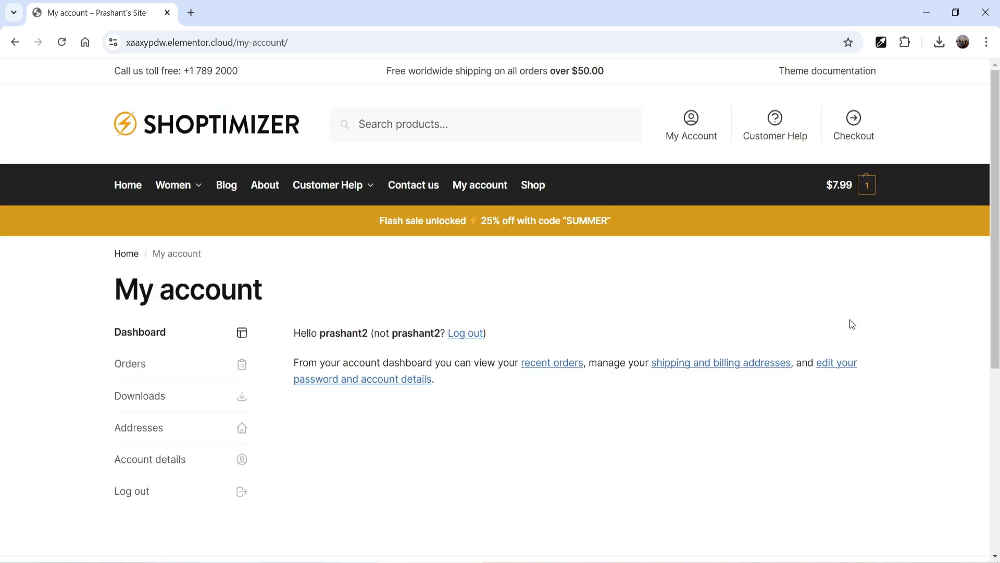
pyautogui.moveTo(323, 333); pyautogui.dragTo(370, 333)
pyautogui.click(620, 448)
pyautogui.click(156, 497)
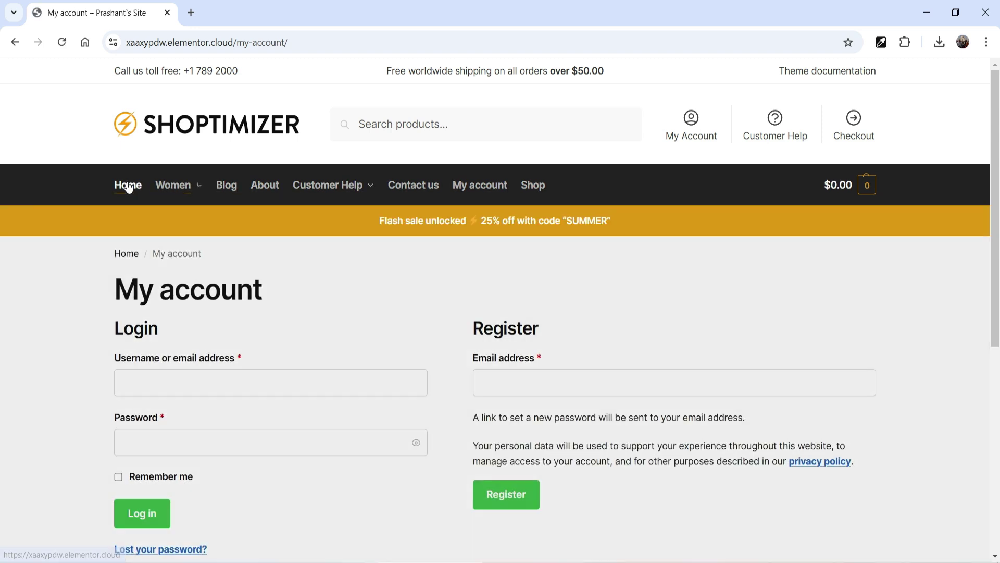
pyautogui.click(127, 185)
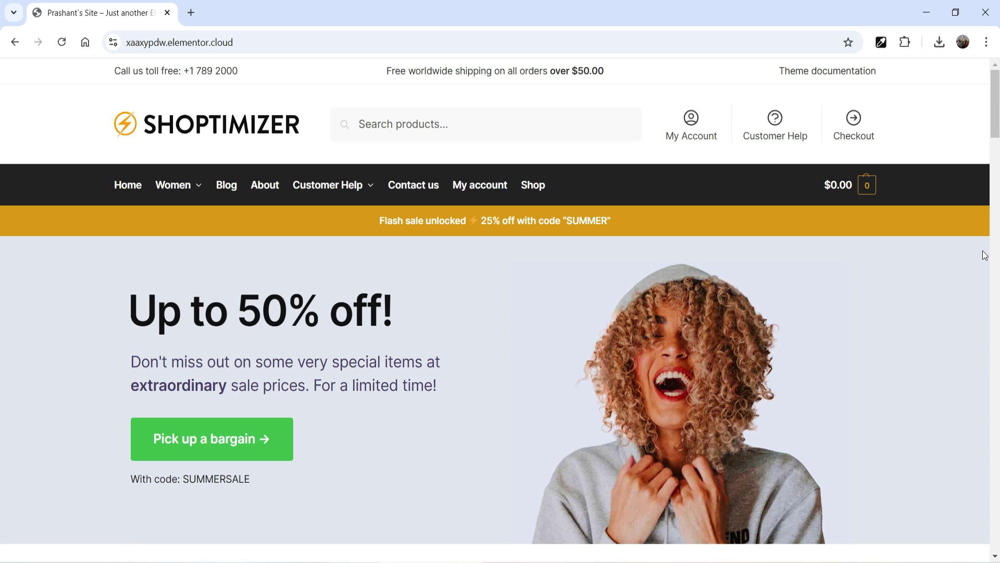
# - Add the T-shirt regular fit ($7.99) again, view the cart and proceed to checkout
pyautogui.scroll(-12, 983, 252)
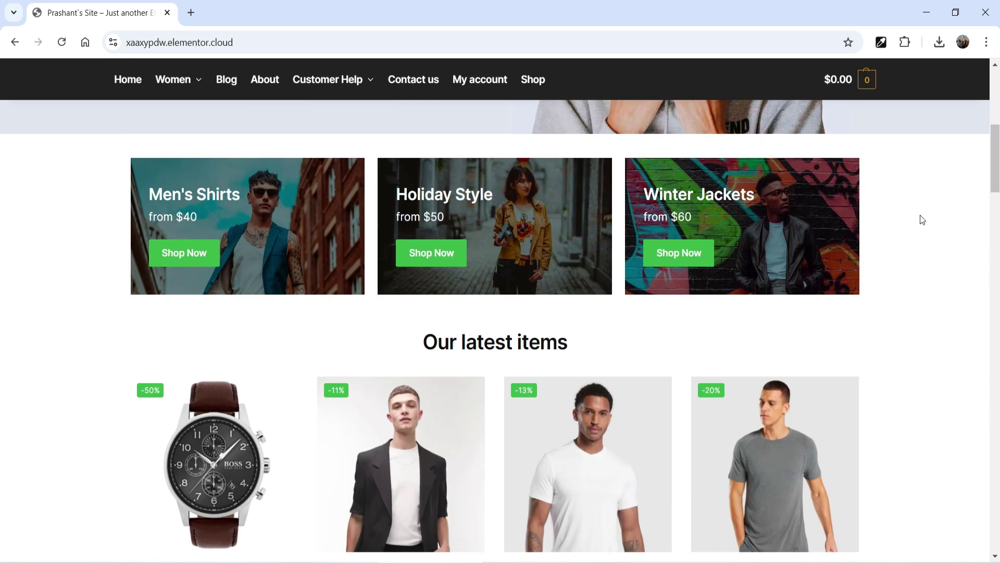
pyautogui.click(772, 359)
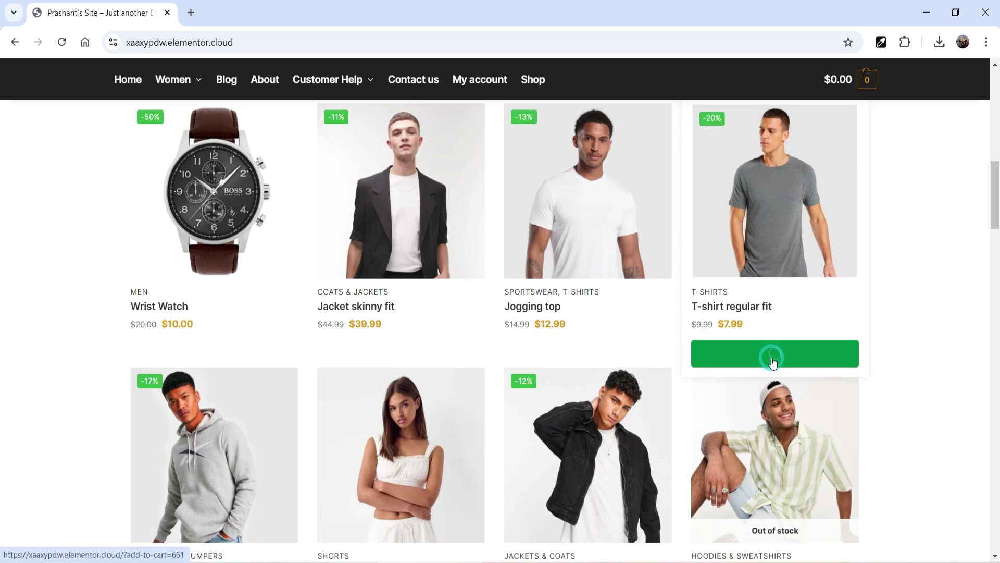
pyautogui.click(873, 492)
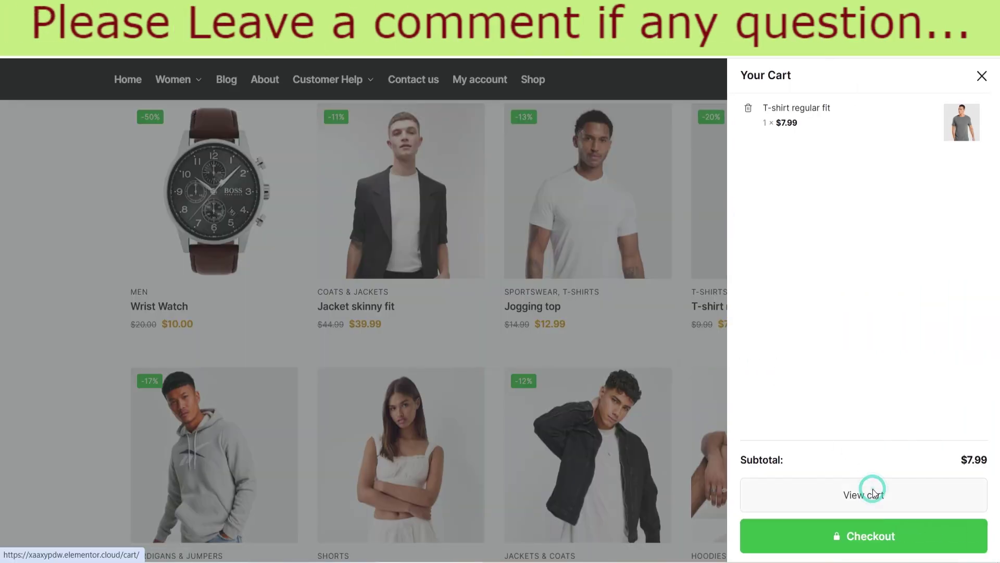
pyautogui.click(759, 440)
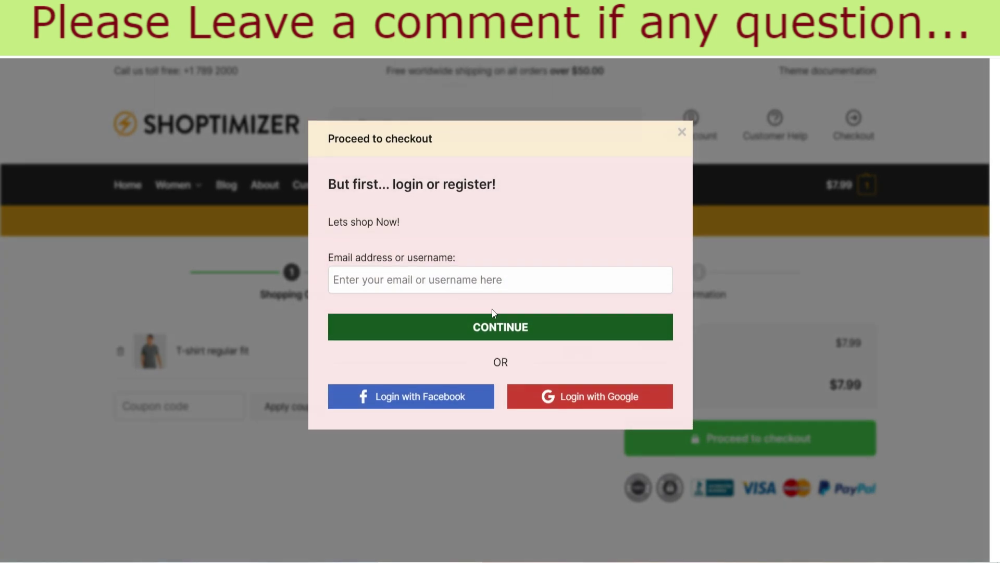
# - Enter the returning customer's username, pick their saved hotmail address, and continue
pyautogui.click(411, 276)
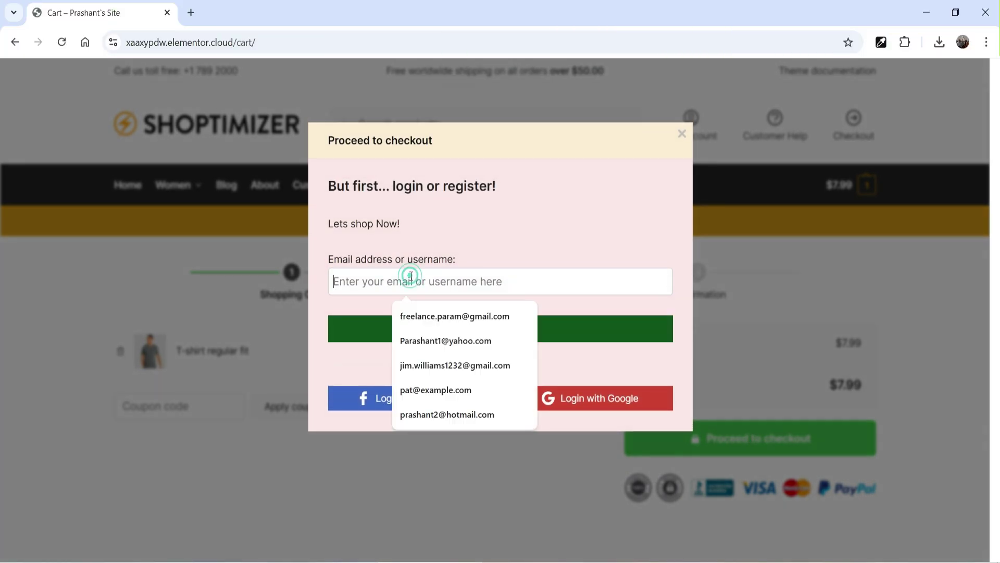
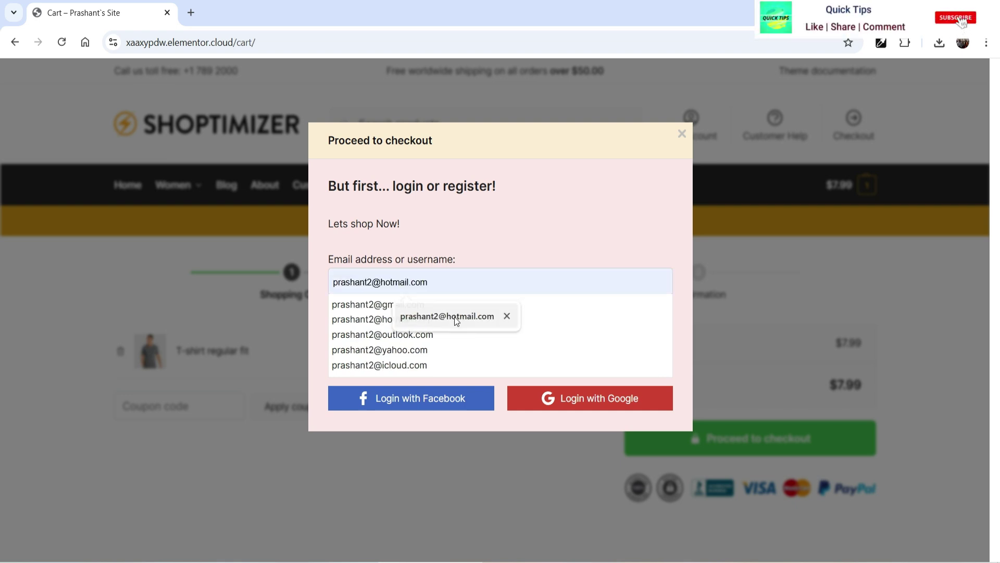
pyautogui.click(452, 319)
pyautogui.click(528, 336)
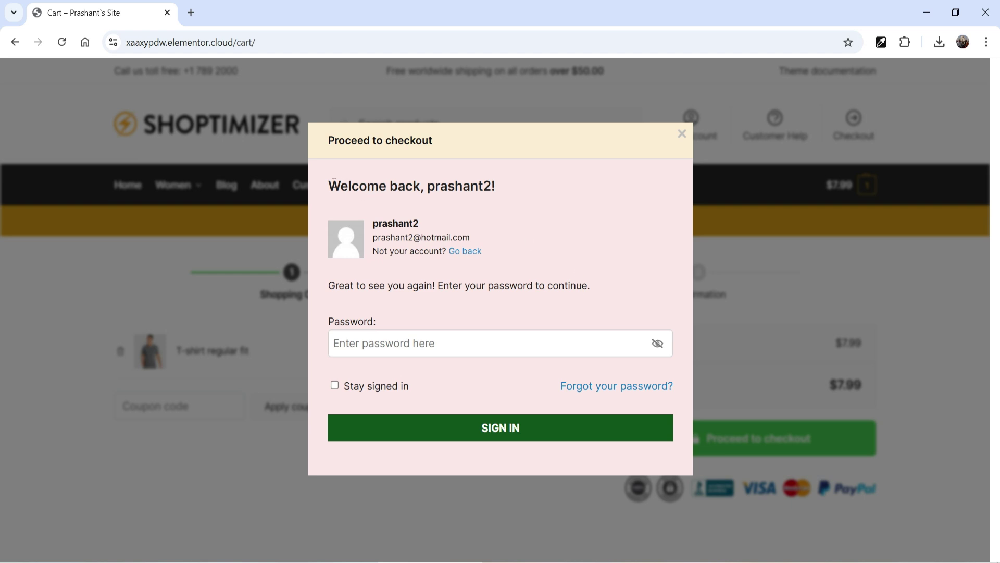
# - Paste the saved password, tick Stay signed in, then choose Forgot your password?
pyautogui.doubleClick(492, 186)
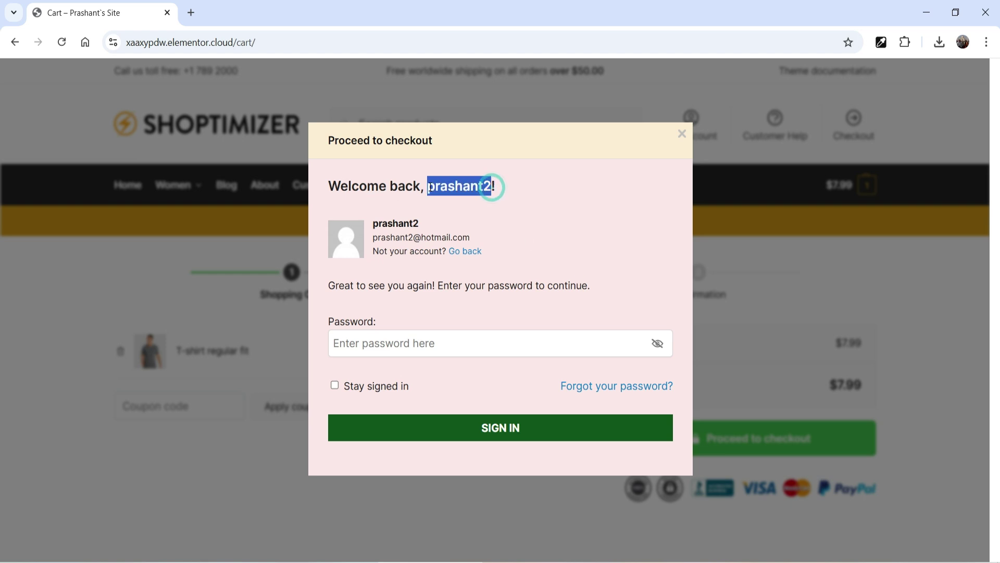
pyautogui.click(574, 199)
pyautogui.click(394, 343)
pyautogui.hotkey('ctrl', 'v')
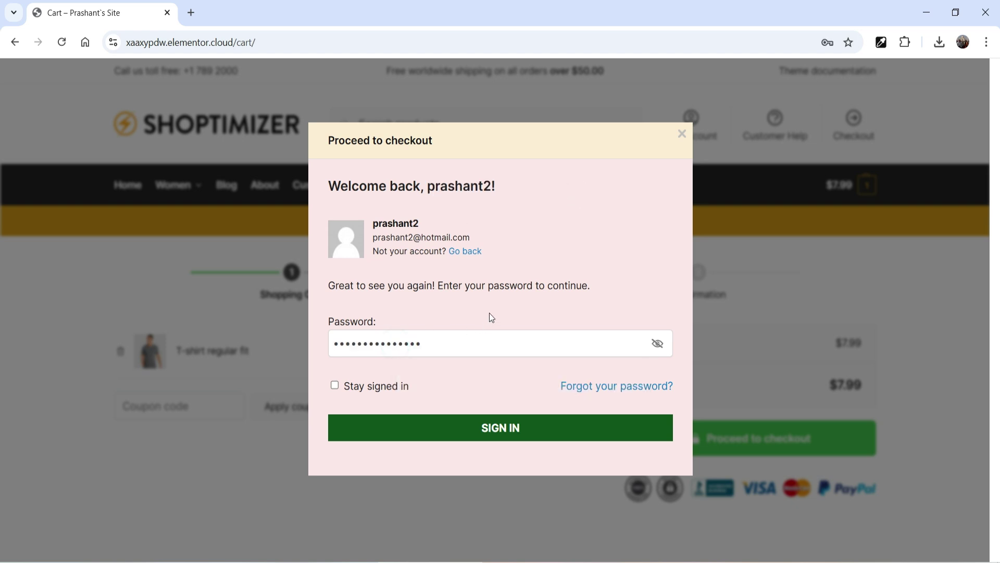
pyautogui.click(337, 387)
pyautogui.click(609, 387)
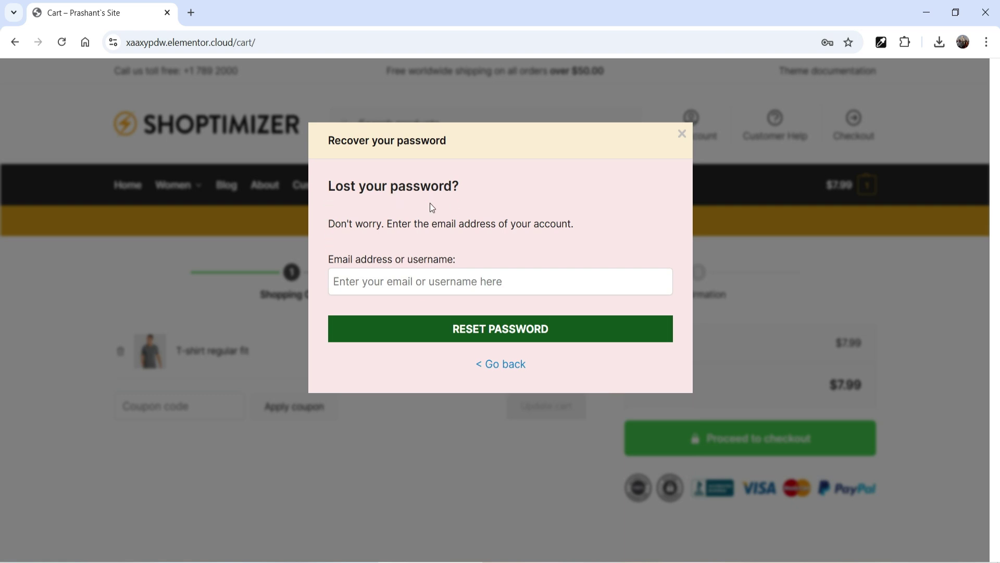
# - Return from password recovery, paste the password again and sign in to checkout
pyautogui.click(505, 366)
pyautogui.click(384, 344)
pyautogui.hotkey('ctrl', 'v')
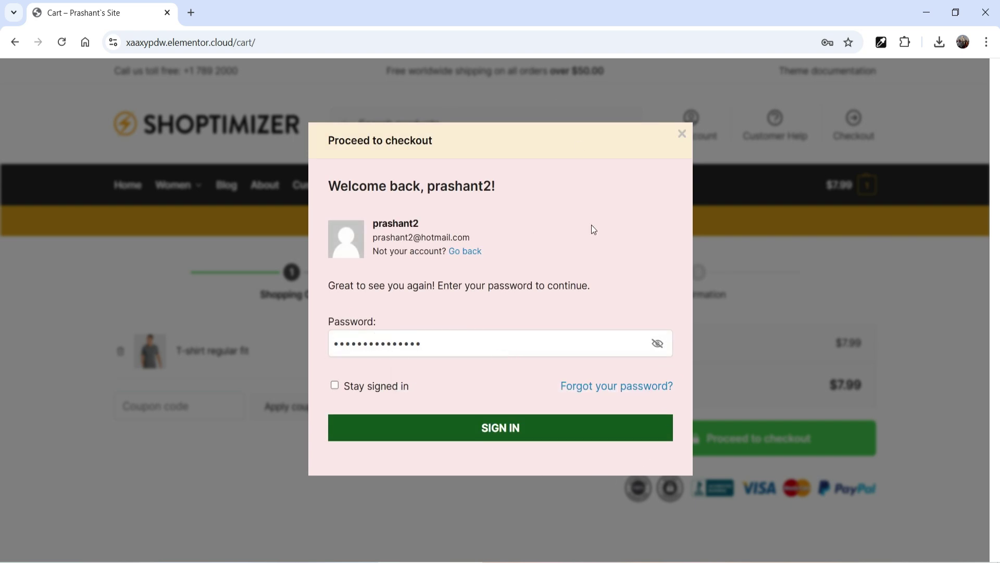
pyautogui.click(502, 438)
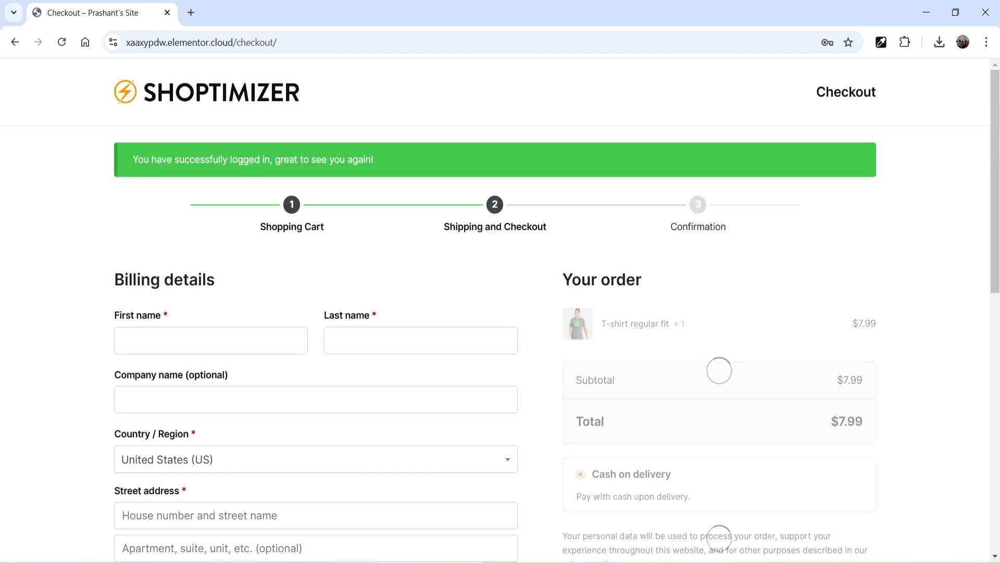
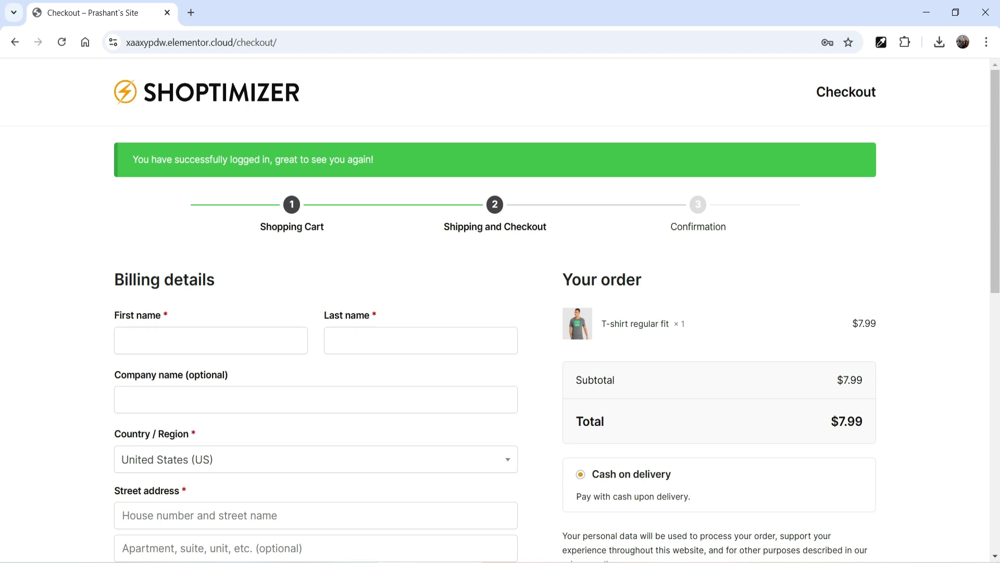
# - Switch to the browser window showing the YITH popup plugin page
pyautogui.hotkey('alt', 'Tab')
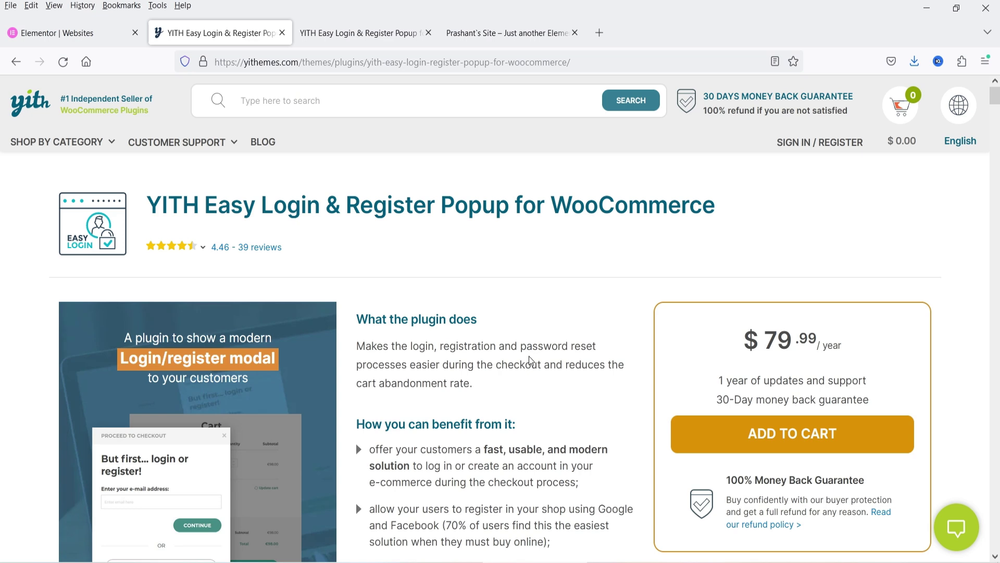
# - Scroll down the YITH Easy Login plugin page to the tabs and back to the top
pyautogui.scroll(-20, 492, 313)
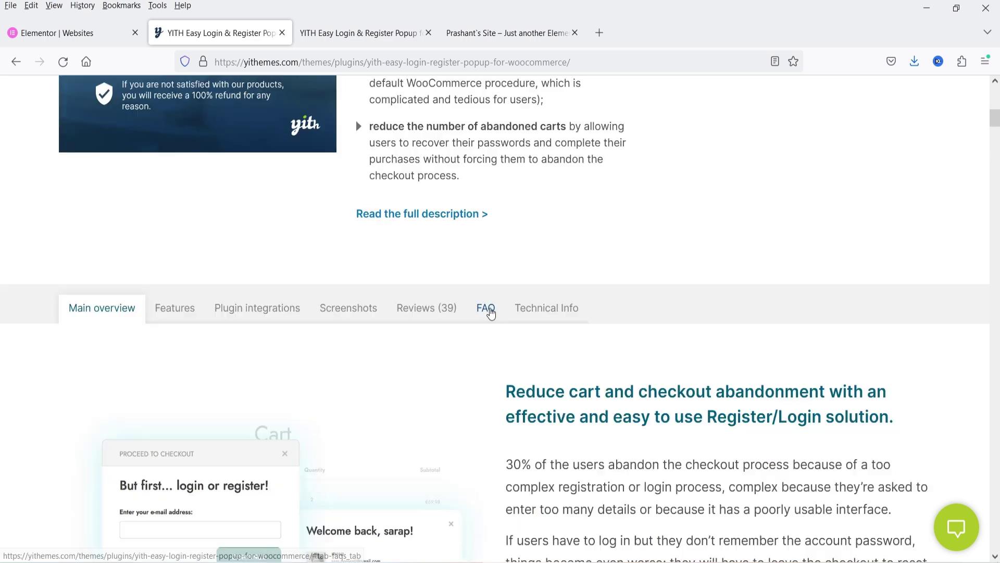
pyautogui.scroll(20, 491, 312)
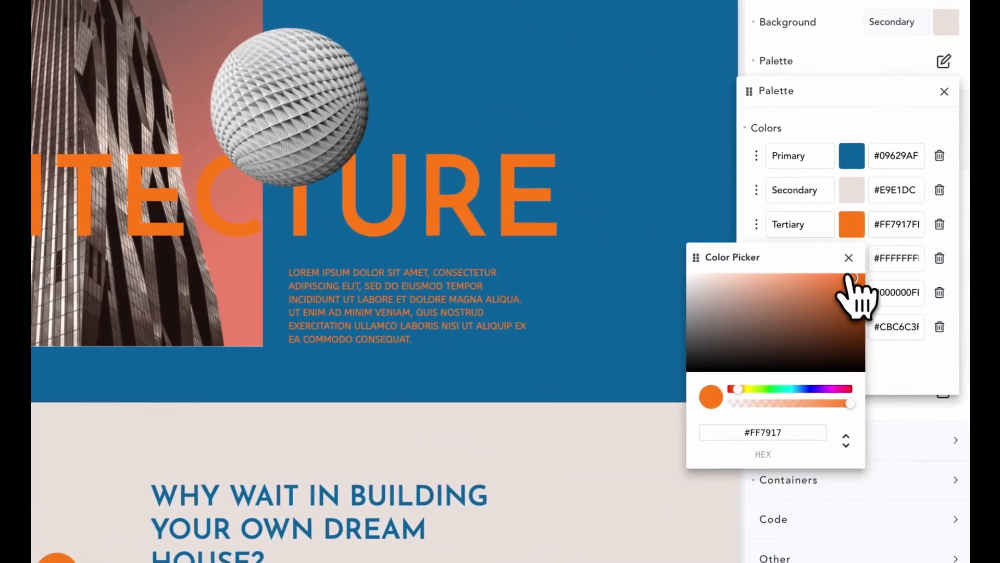
# - Change the Tertiary palette colour to beige and darken Primary to navy
pyautogui.moveTo(814, 294); pyautogui.dragTo(767, 303)
pyautogui.click(848, 257)
pyautogui.click(851, 154)
pyautogui.moveTo(864, 211); pyautogui.dragTo(826, 326)
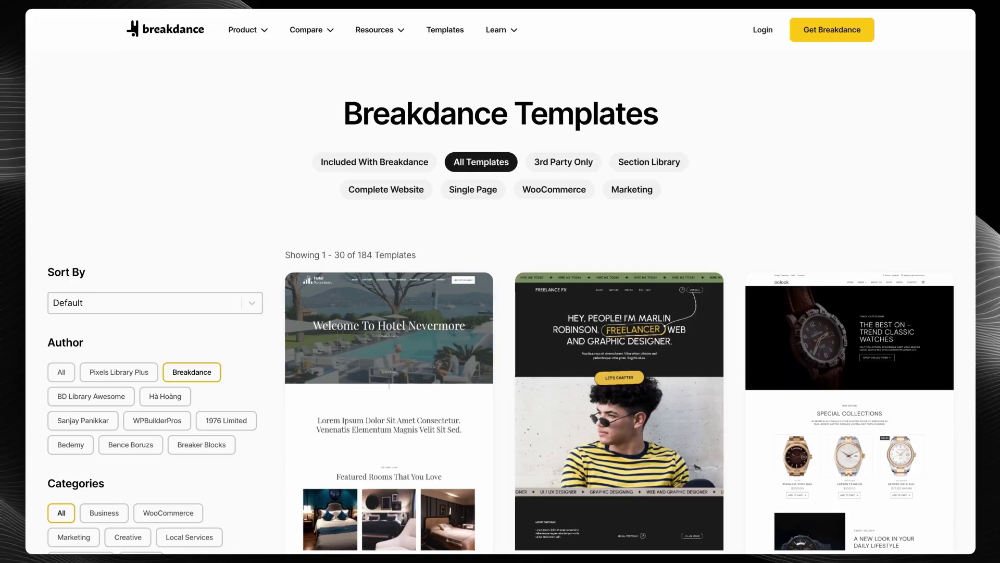
# - Apply the same padding to all sides of the form fields
pyautogui.scroll(-15, 619, 281)
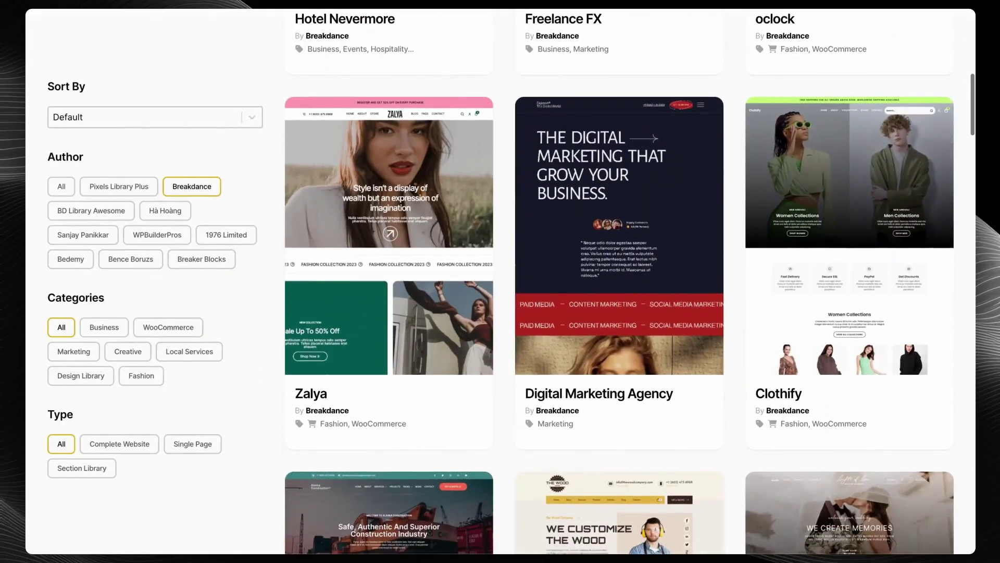
pyautogui.scroll(-15, 619, 282)
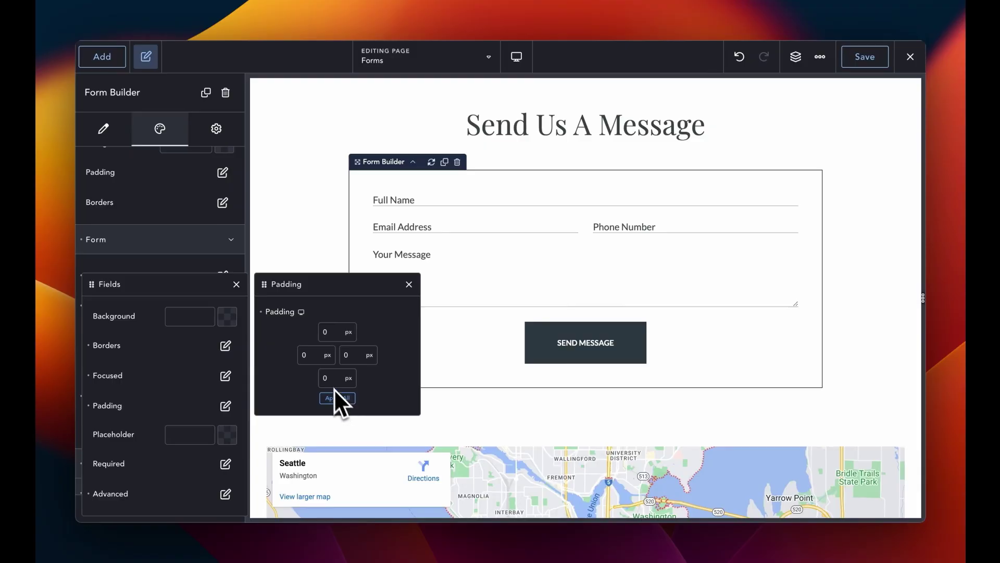
pyautogui.click(338, 398)
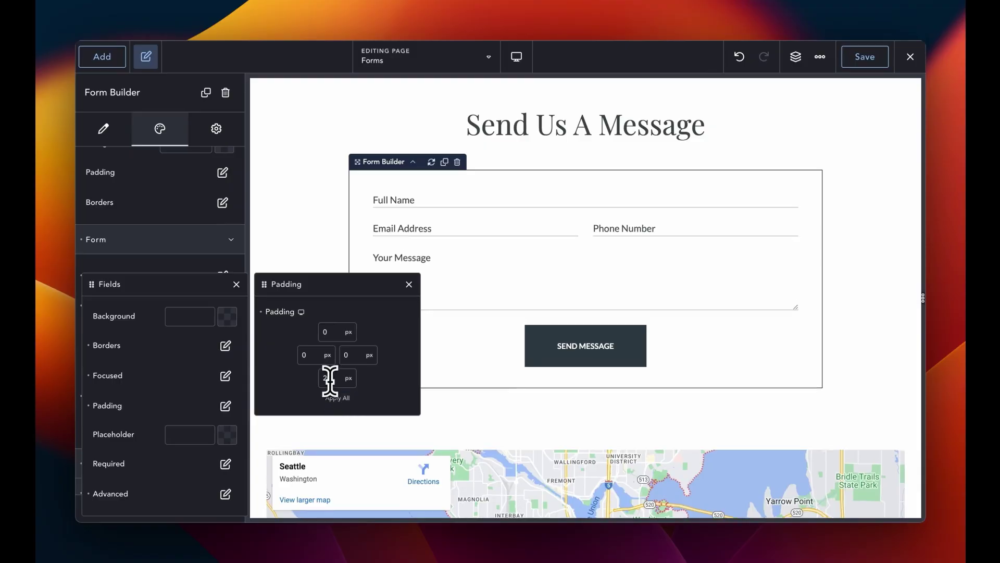
pyautogui.click(409, 284)
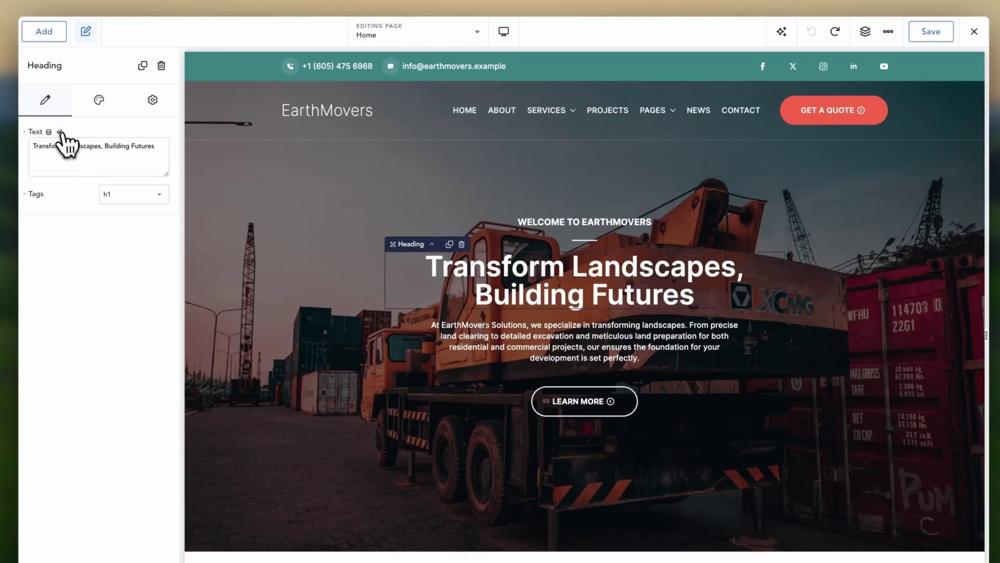
# - Replace the heading with the first AI suggestion and make the popup's lower-right corner less rounded
pyautogui.click(59, 131)
pyautogui.click(194, 289)
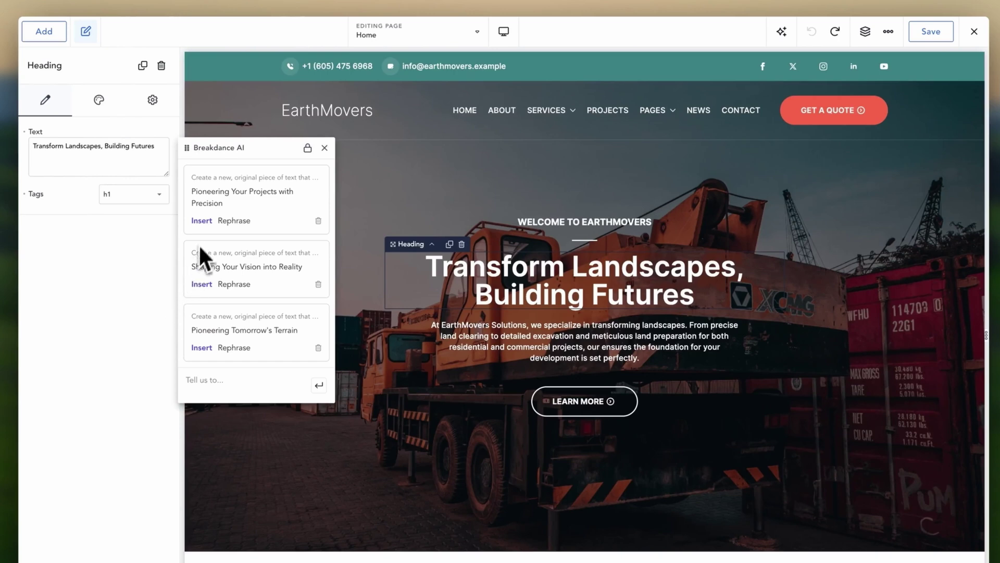
pyautogui.click(201, 220)
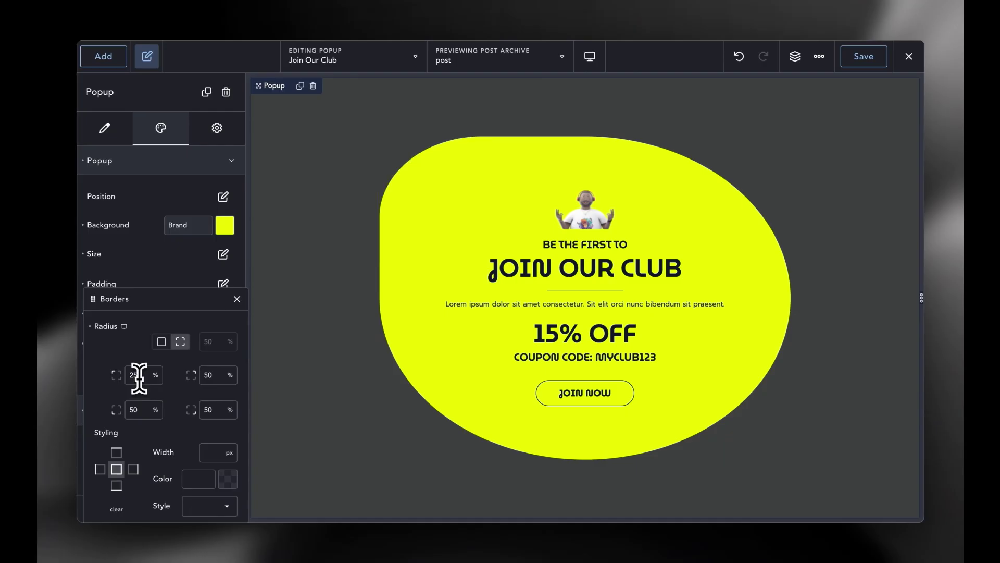
pyautogui.moveTo(202, 402); pyautogui.dragTo(202, 411)
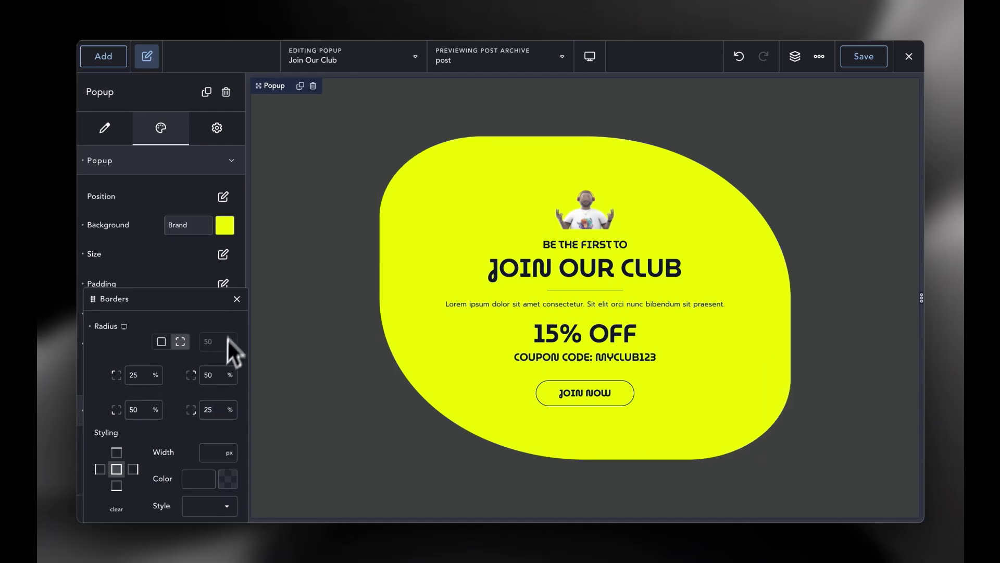
pyautogui.click(237, 299)
# - Set the popup's entrance animation to Zoom In
pyautogui.click(224, 374)
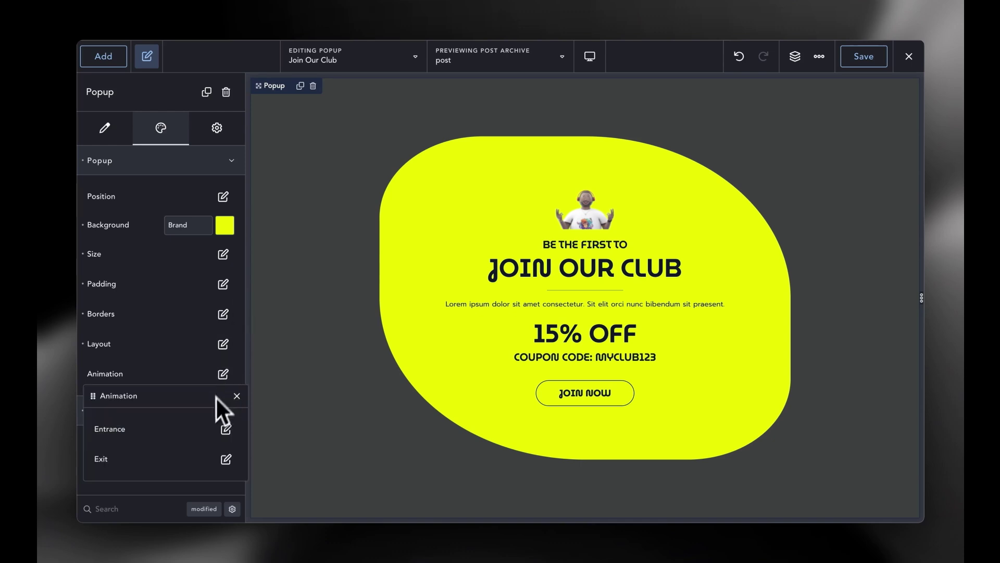
pyautogui.click(223, 425)
pyautogui.click(206, 463)
pyautogui.scroll(-3, 207, 469)
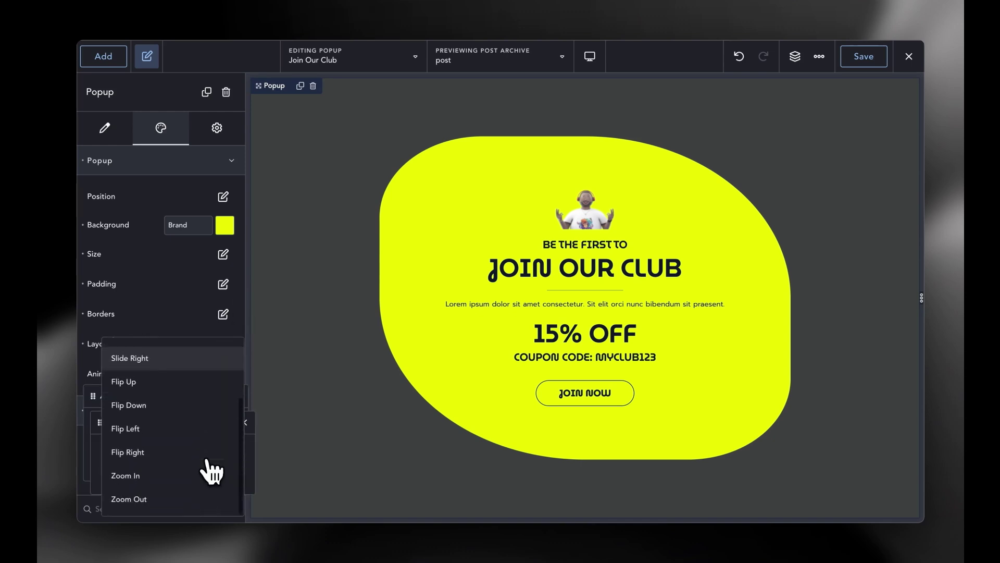
pyautogui.click(202, 475)
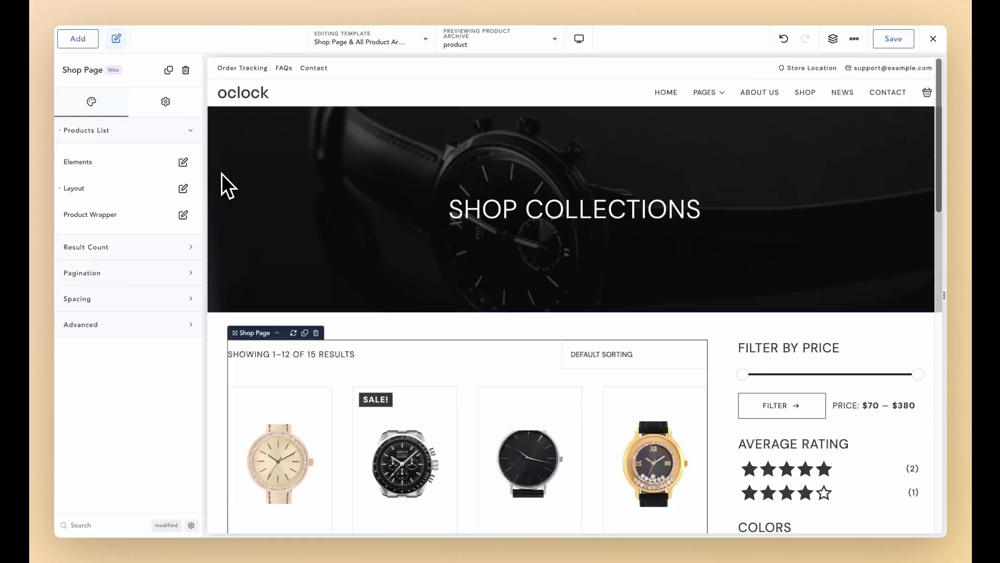
# - Reduce the product grid from 4 to 3 products per row
pyautogui.scroll(-5, 221, 174)
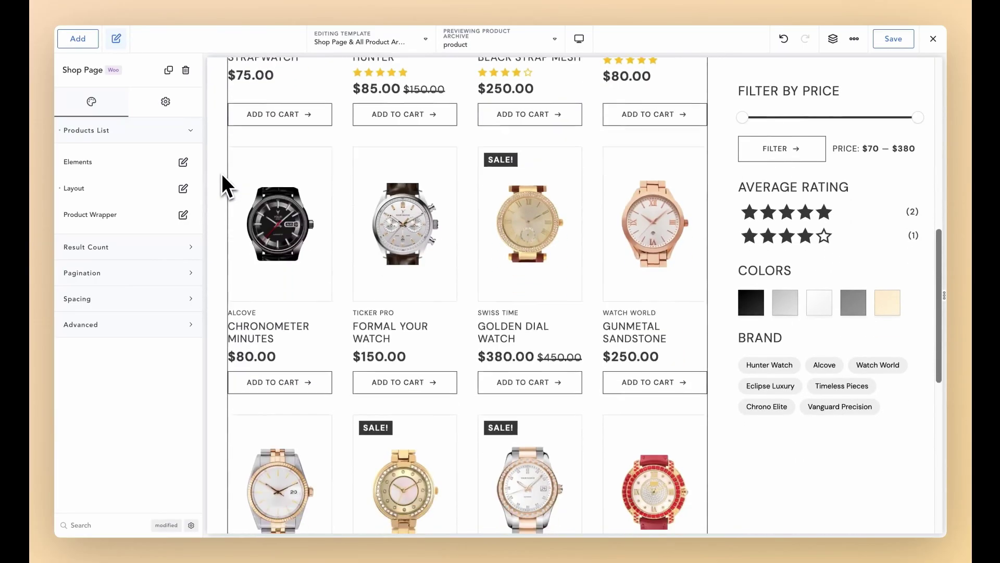
pyautogui.click(183, 188)
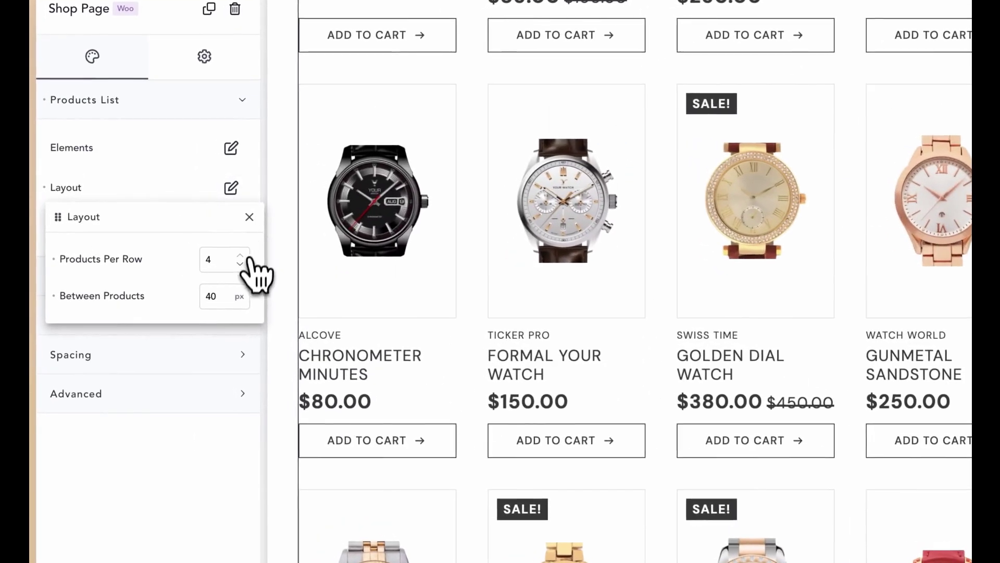
pyautogui.click(188, 238)
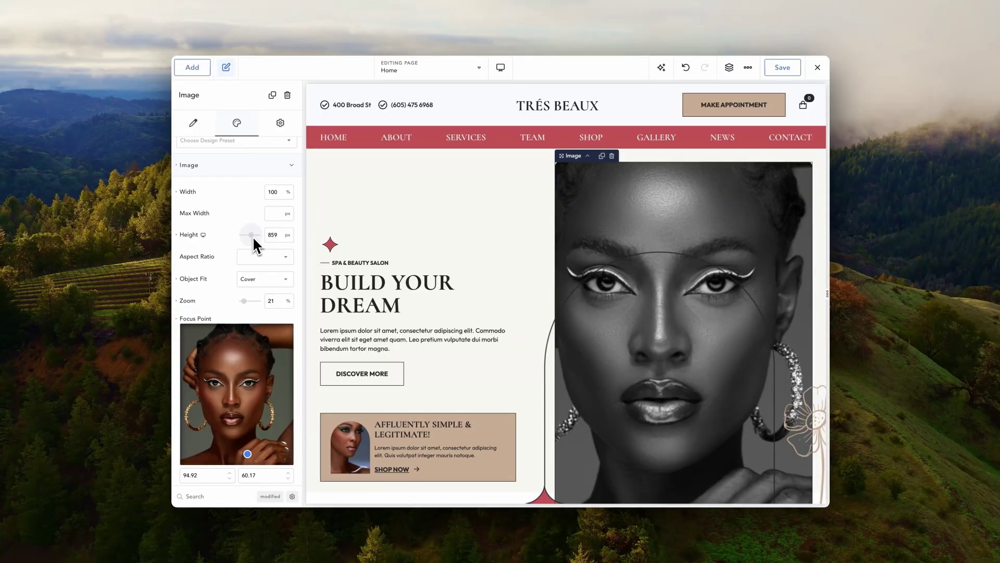
# - Shorten and zoom out the portrait, remove its grayscale filter, and arch its top corners
pyautogui.moveTo(252, 236); pyautogui.dragTo(240, 234)
pyautogui.moveTo(245, 300); pyautogui.dragTo(239, 308)
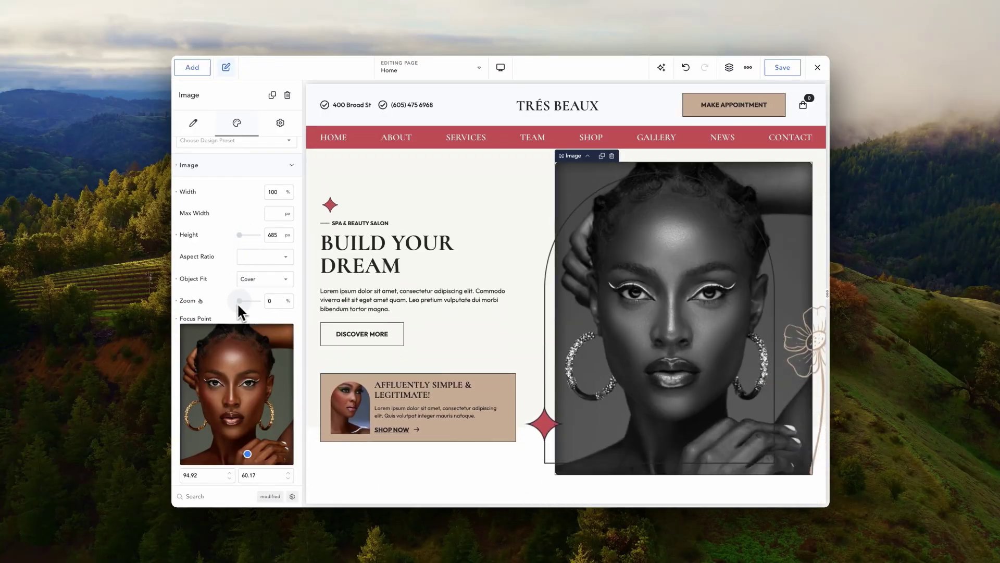
pyautogui.scroll(-5, 229, 323)
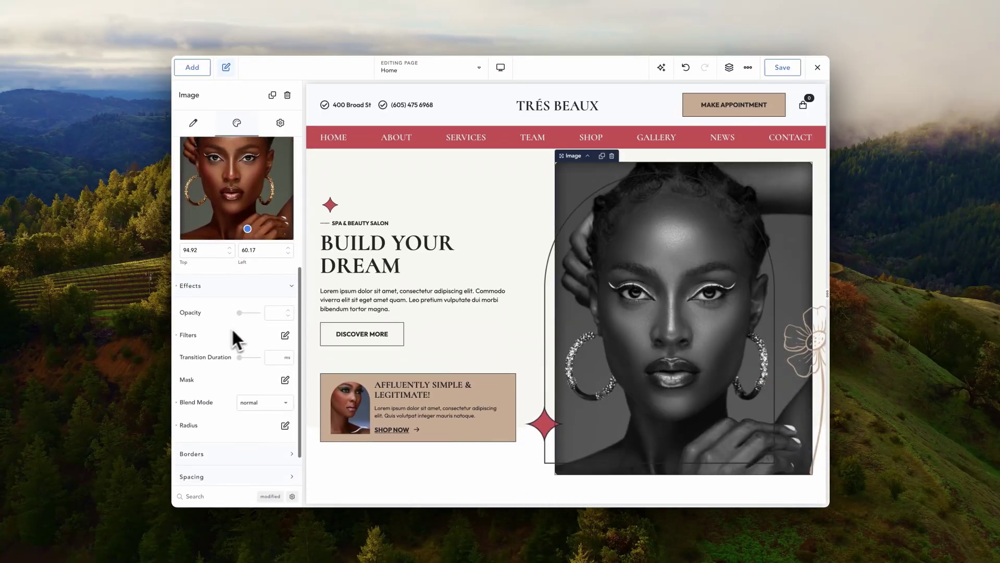
pyautogui.click(177, 335)
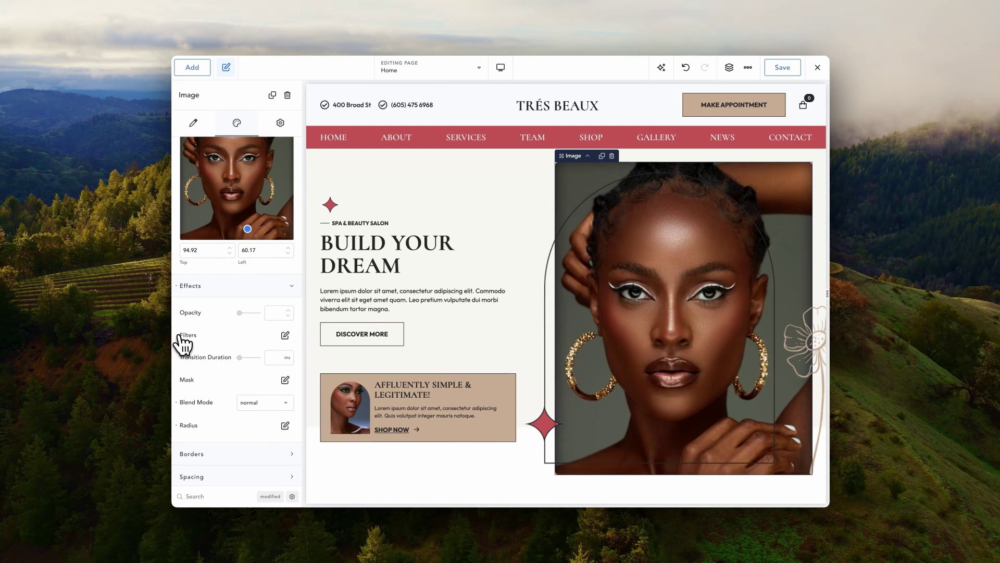
pyautogui.click(285, 425)
pyautogui.moveTo(242, 468); pyautogui.dragTo(263, 468)
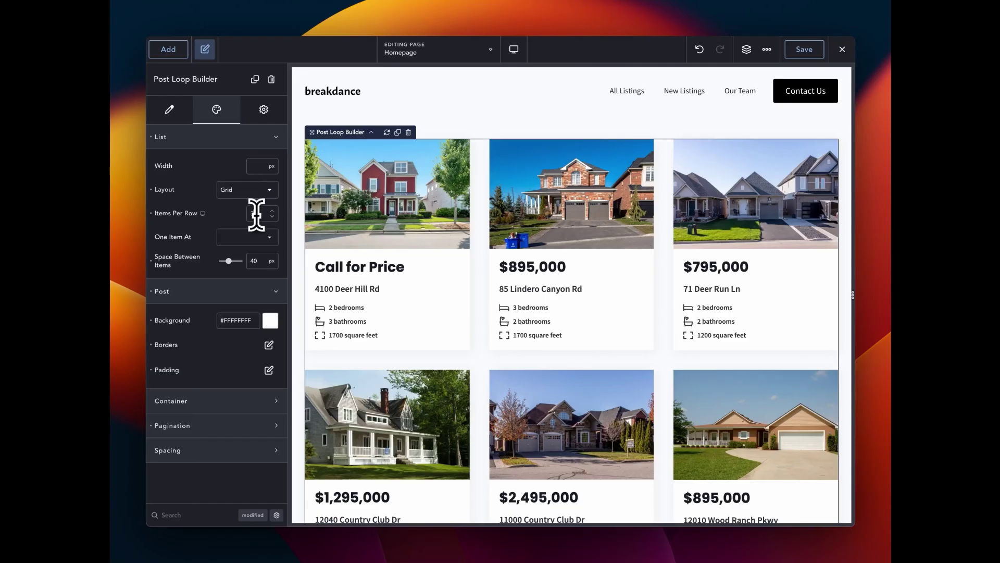
# - Keep listings at 3 per row, switch the Post Loop layout to Slider, and advance it two cards
pyautogui.press('Down')
pyautogui.press('Up')
pyautogui.press('Up')
pyautogui.press('Down')
pyautogui.click(249, 191)
pyautogui.click(249, 235)
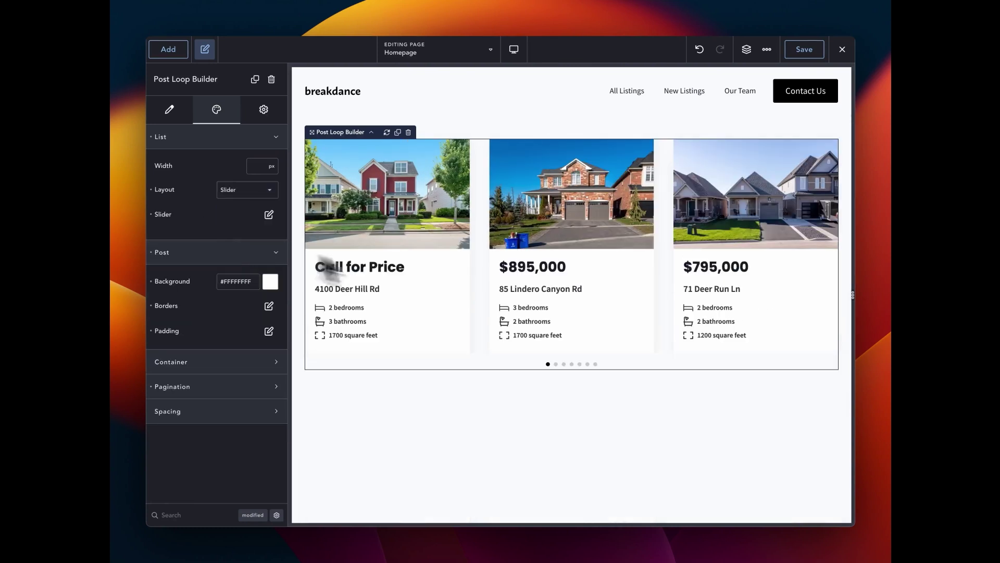
pyautogui.click(556, 364)
pyautogui.click(564, 364)
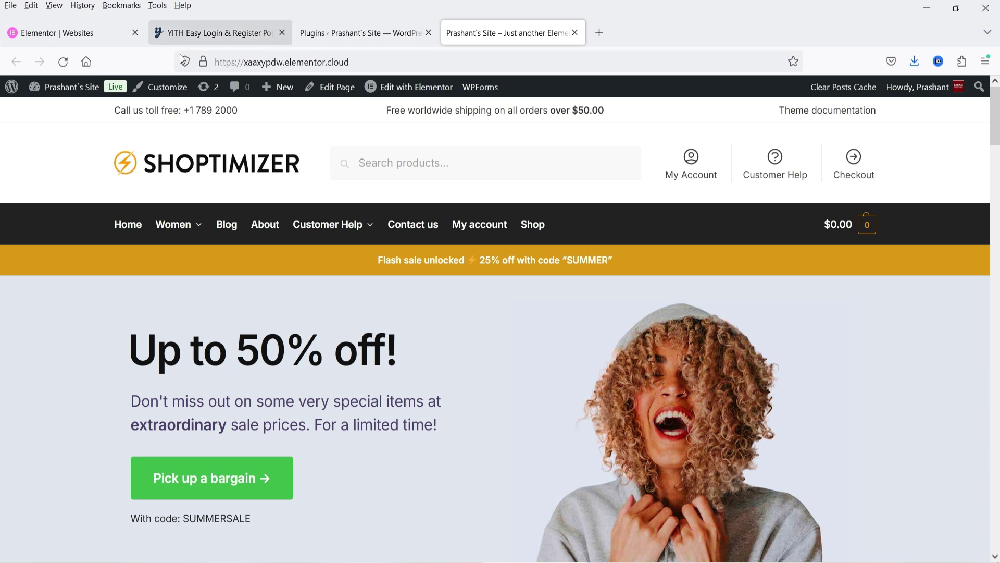
# - Go from the YITH product page to the Installed Plugins page showing the deletion notice
pyautogui.click(180, 35)
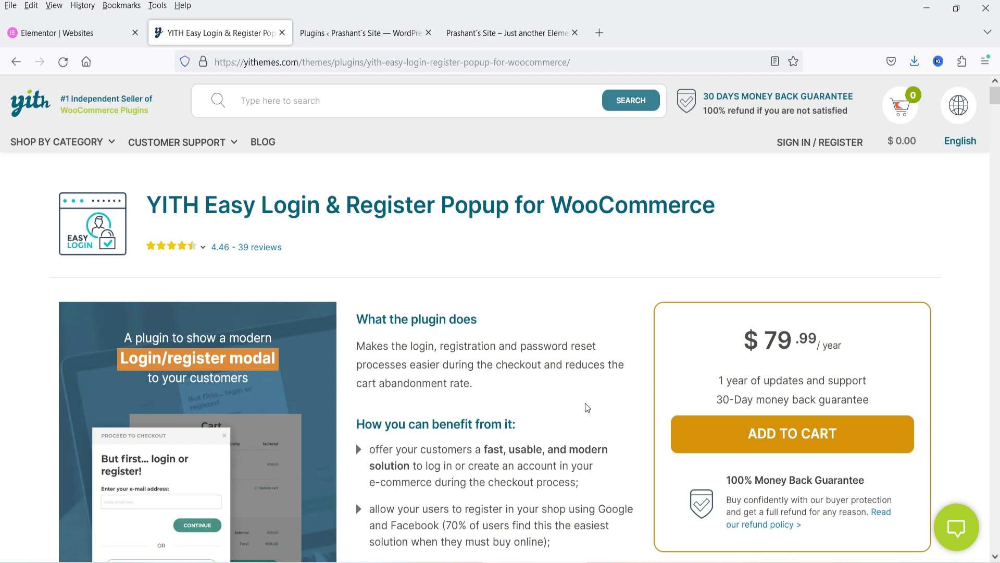
pyautogui.click(324, 36)
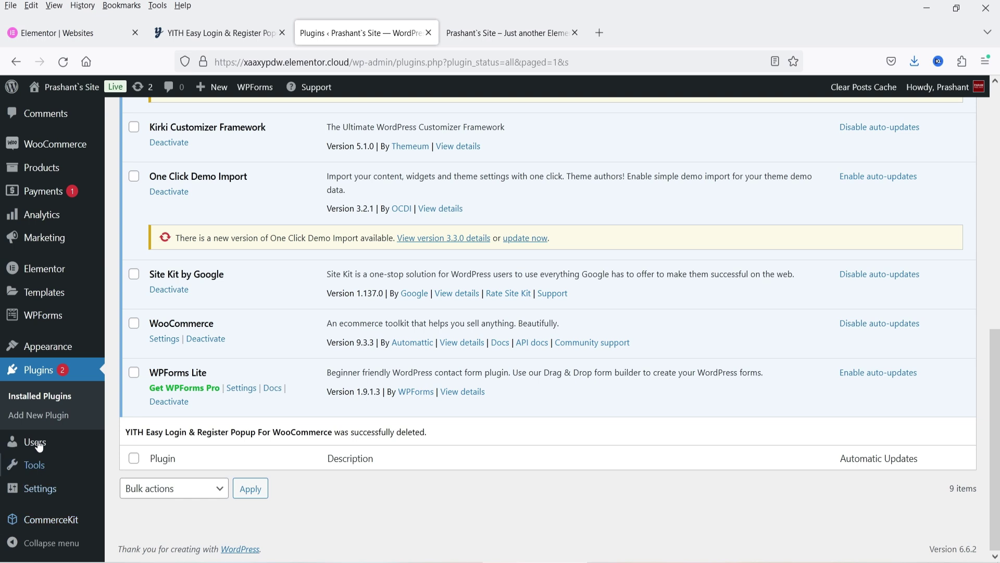
# - Upload the YITH Easy Login popup zip, install it, and activate version 1.37.0
pyautogui.click(43, 416)
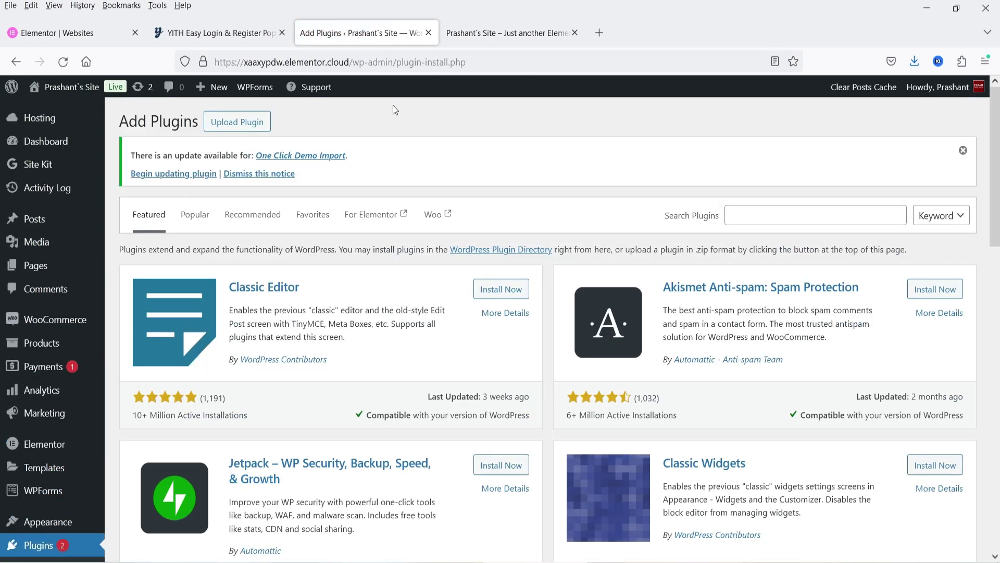
pyautogui.click(237, 122)
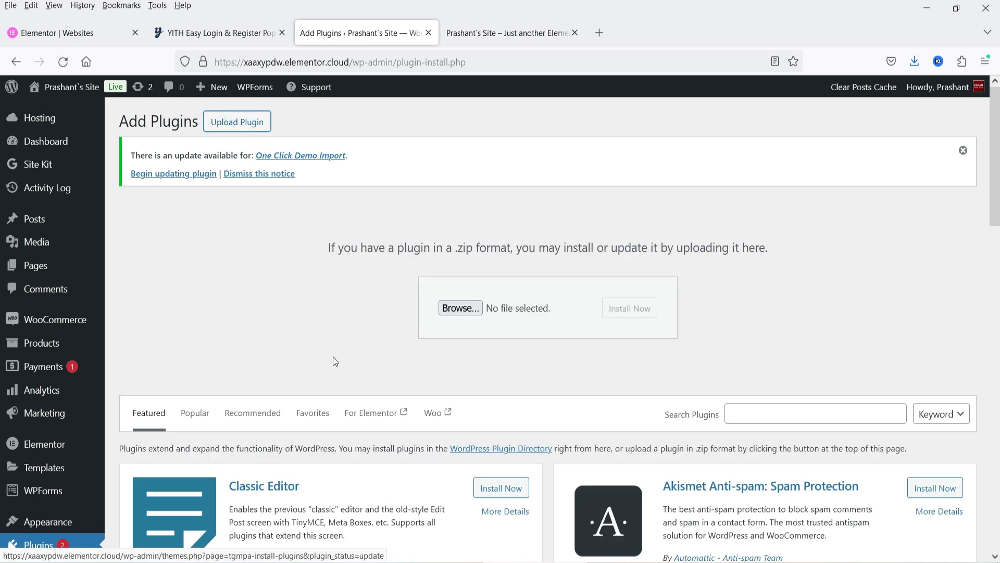
pyautogui.click(459, 308)
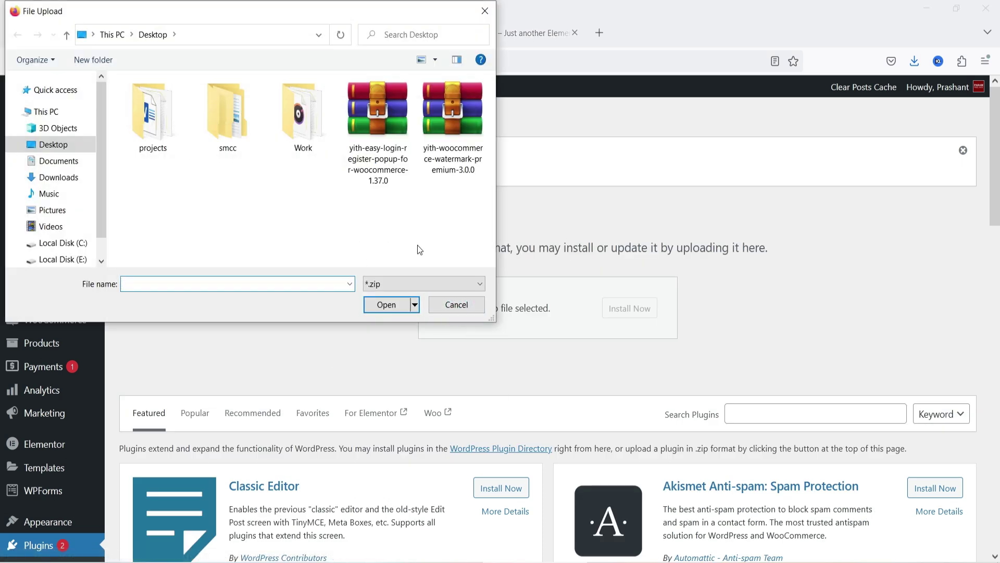
pyautogui.doubleClick(378, 156)
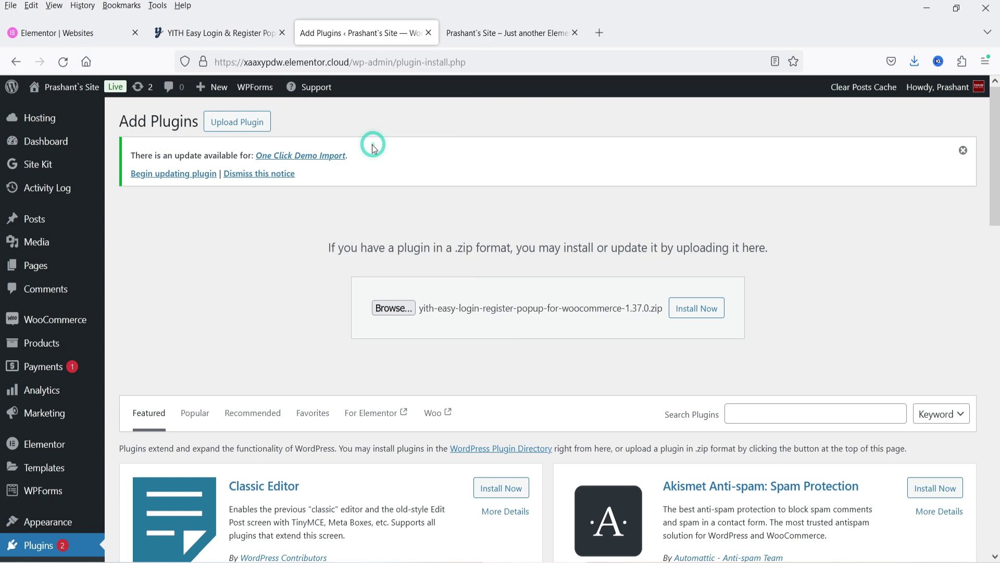
pyautogui.click(693, 316)
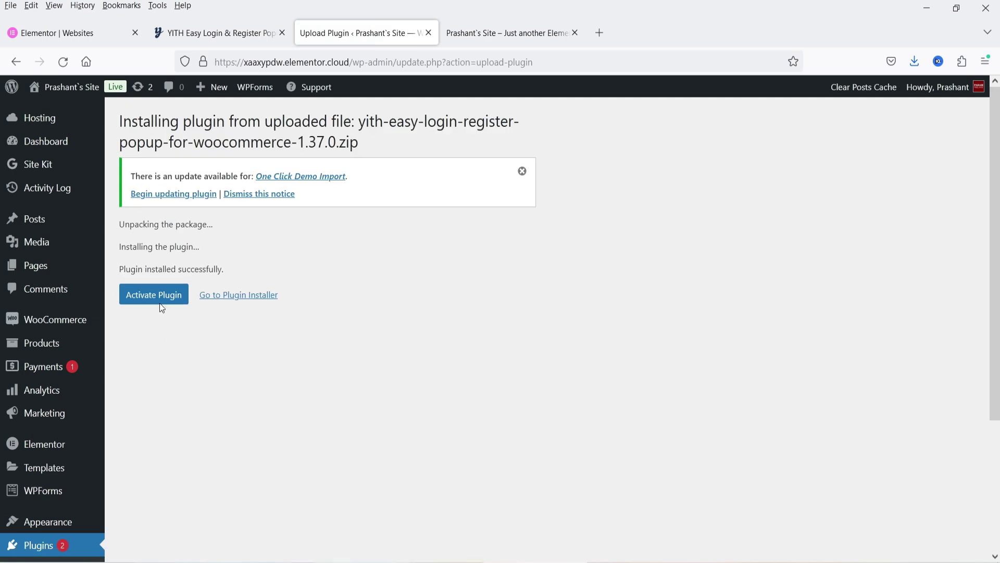
pyautogui.click(161, 304)
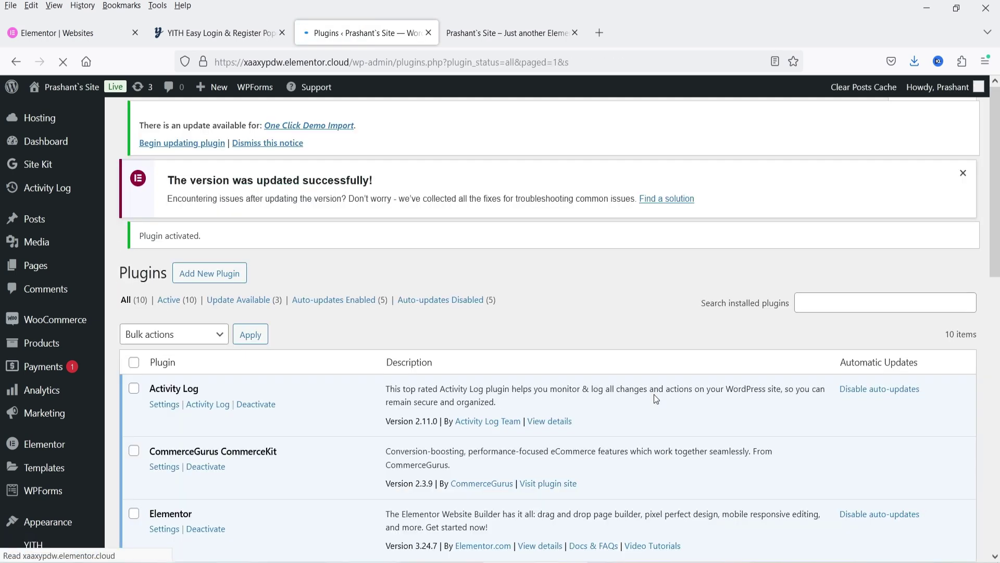
pyautogui.scroll(-10, 467, 365)
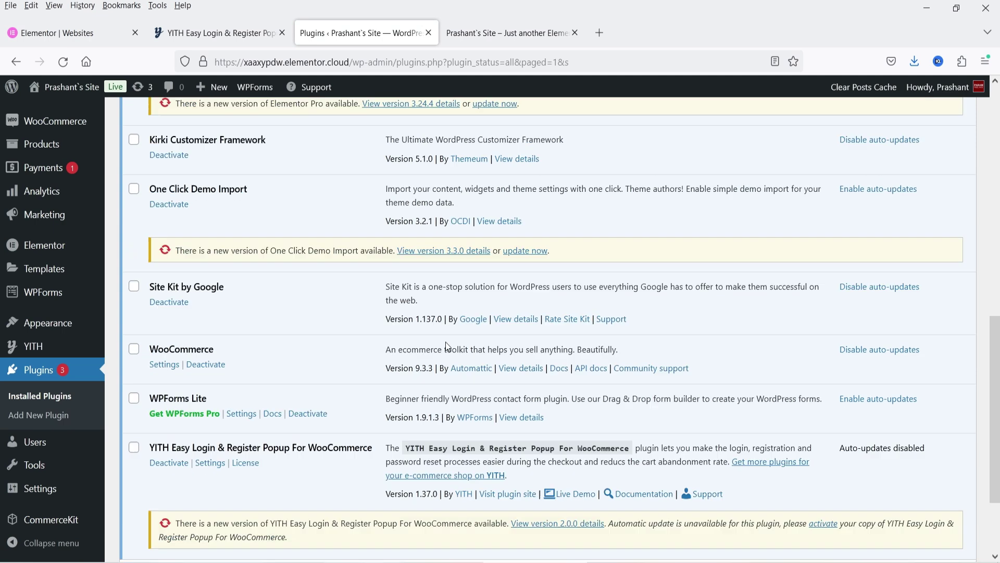
pyautogui.scroll(-3, 445, 345)
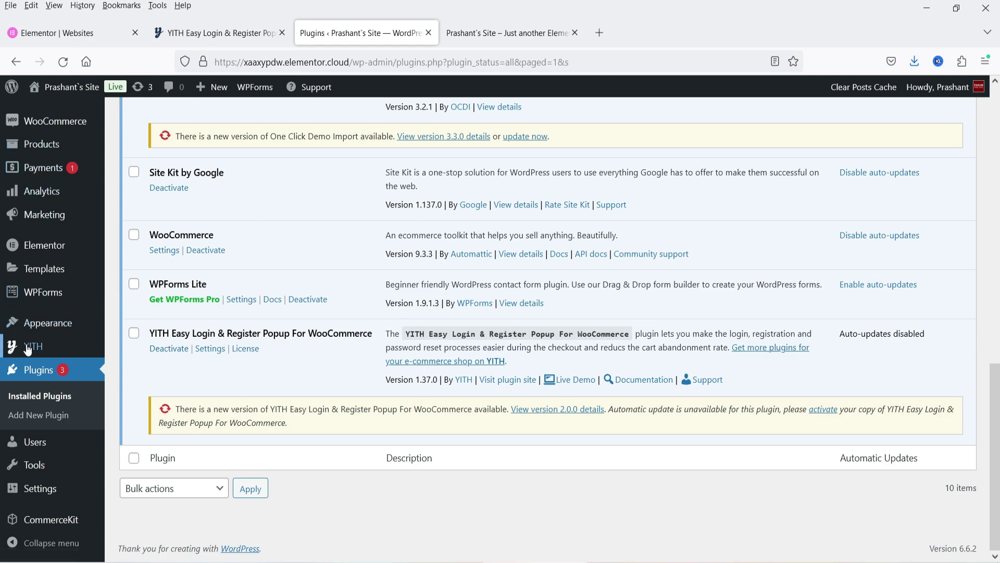
pyautogui.moveTo(27, 350)
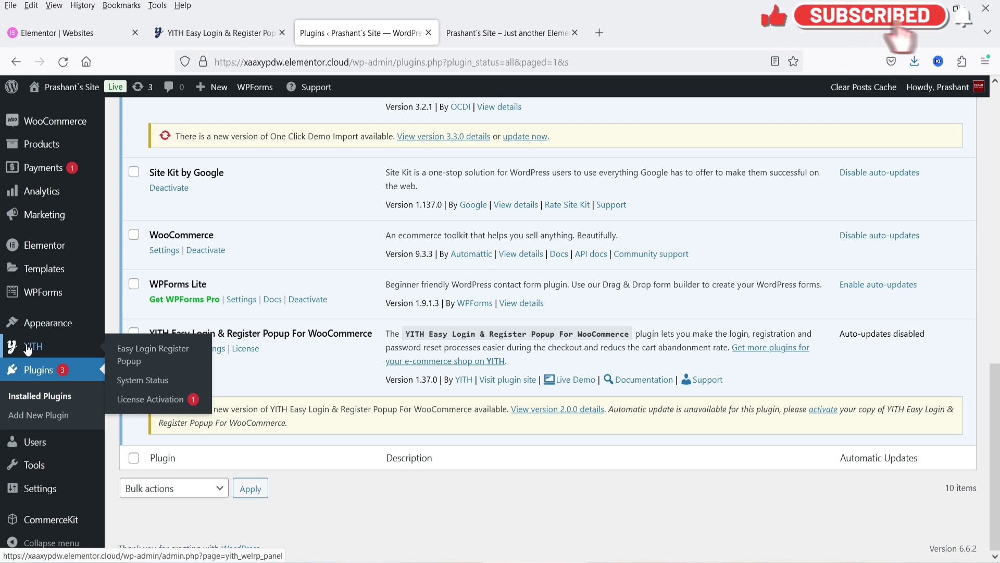
# - Open the Easy Login Register Popup settings and scroll down to the popup options
pyautogui.click(159, 358)
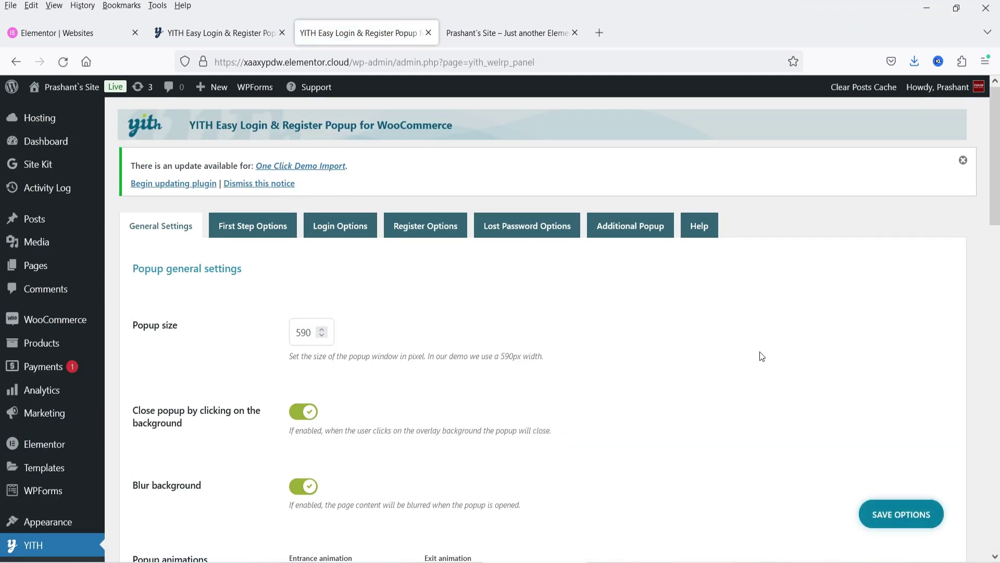
pyautogui.scroll(-3, 238, 201)
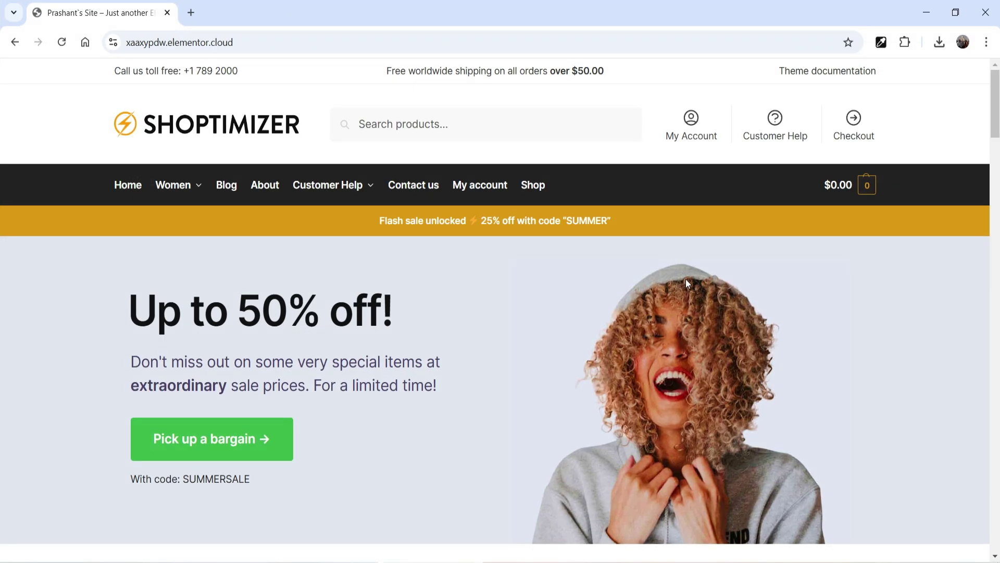
# - Add one Denim Jacket ($22.99) to the cart, proceed to checkout, and dismiss the login popup
pyautogui.scroll(-10, 685, 278)
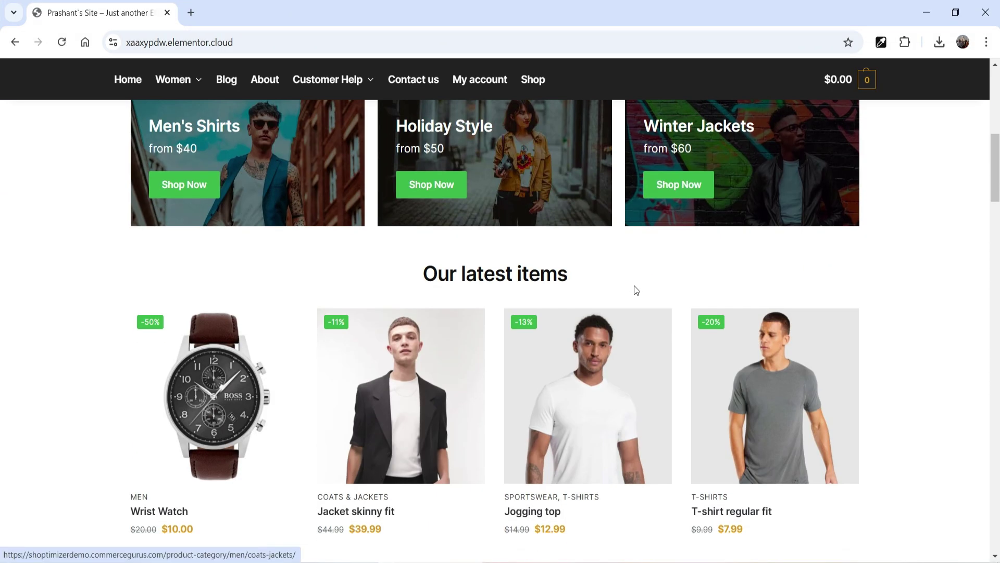
pyautogui.scroll(-5, 612, 280)
pyautogui.click(601, 420)
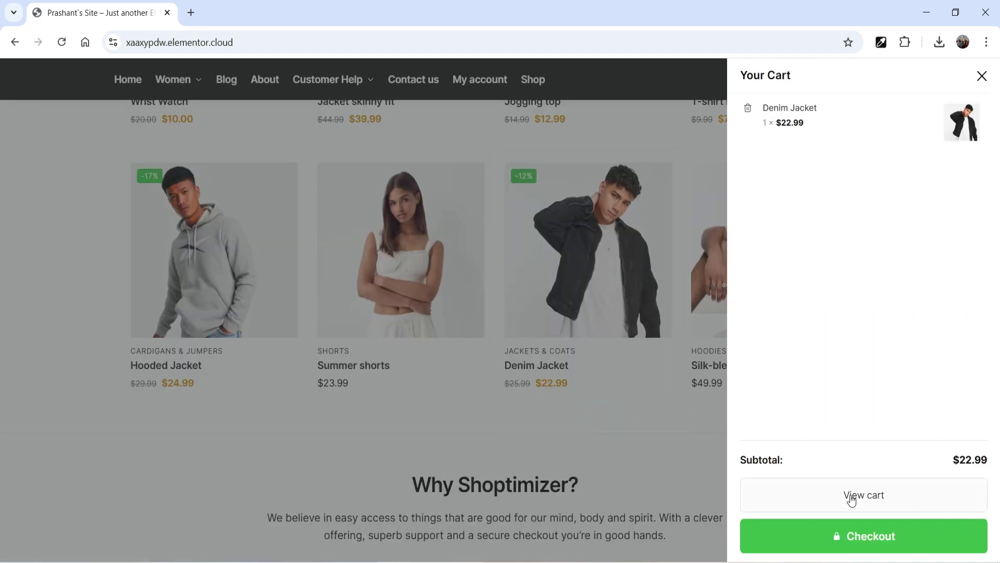
pyautogui.click(858, 496)
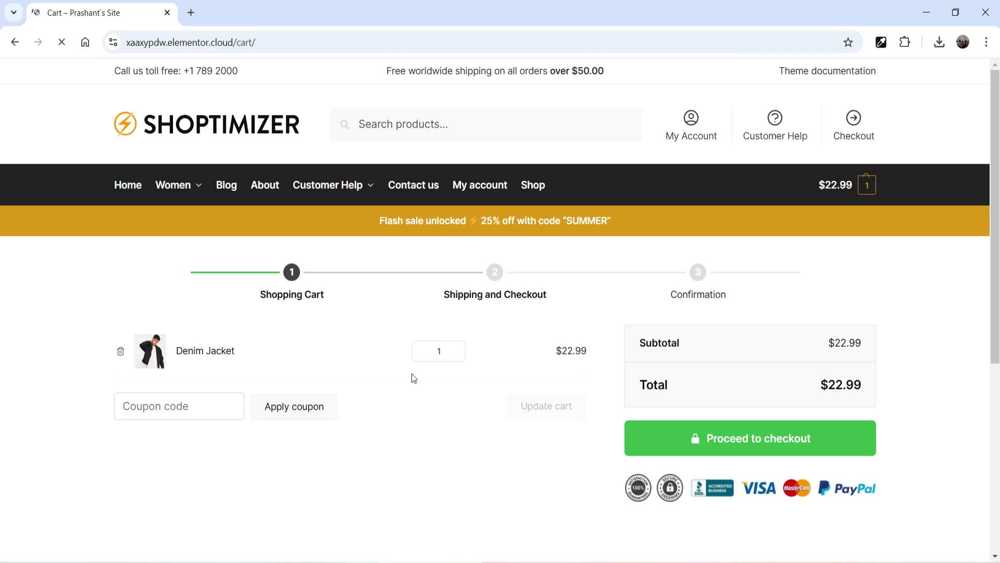
pyautogui.click(743, 440)
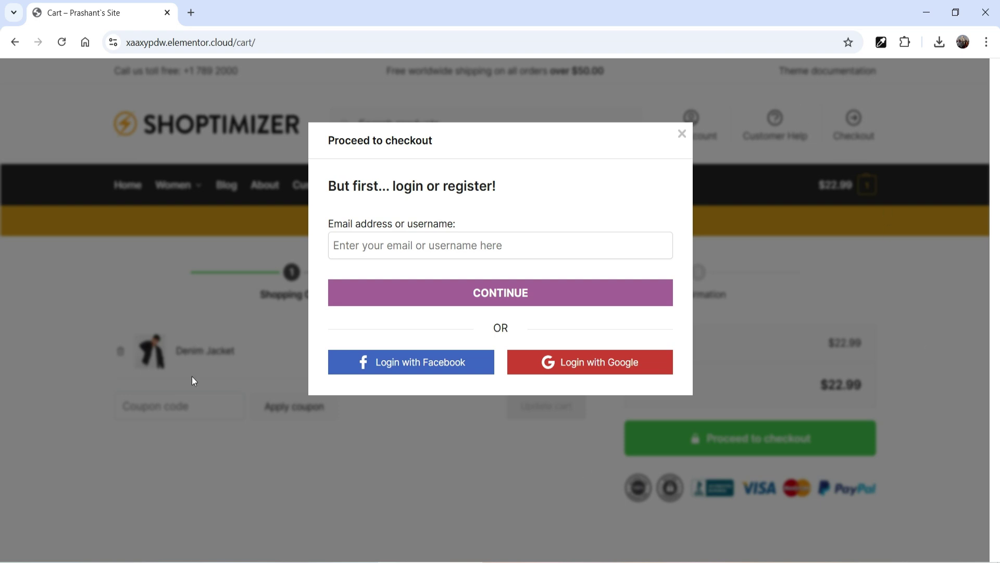
pyautogui.click(126, 229)
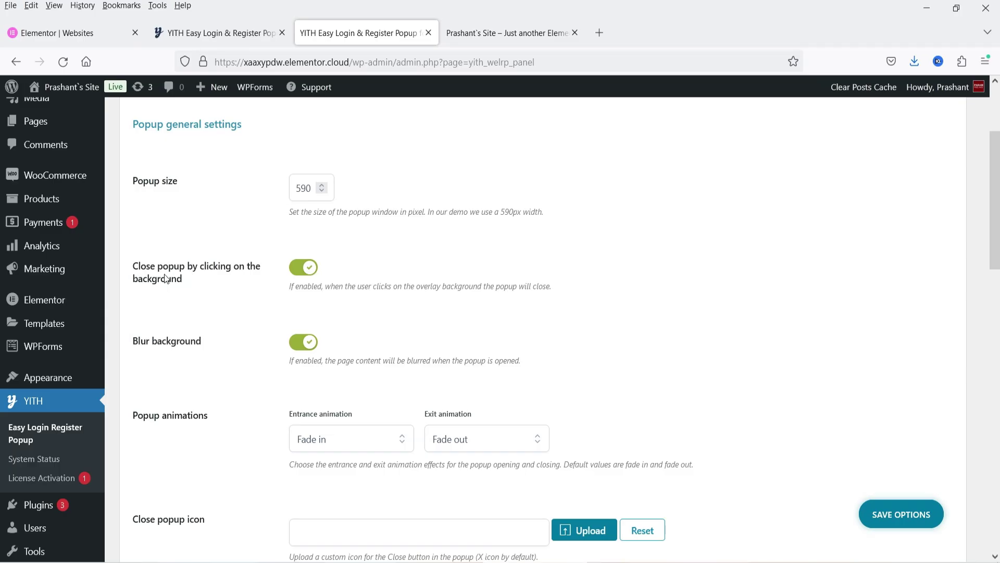
pyautogui.scroll(-2, 300, 252)
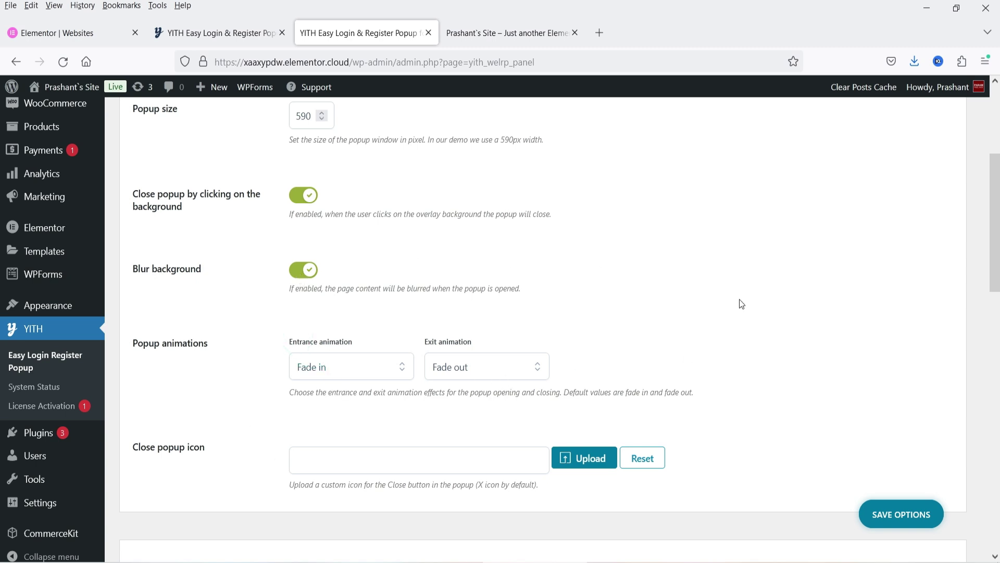
pyautogui.scroll(-2, 737, 294)
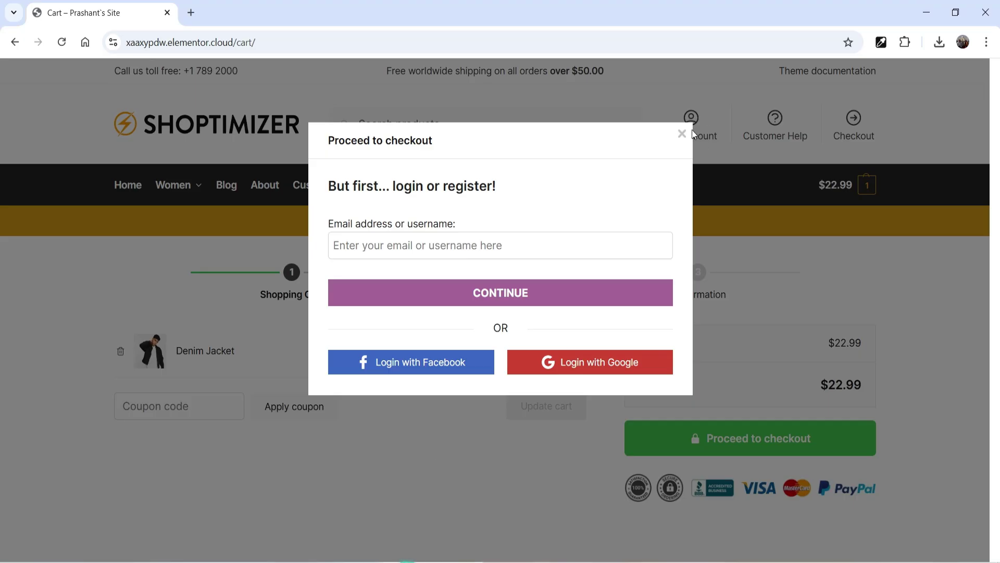
pyautogui.click(708, 217)
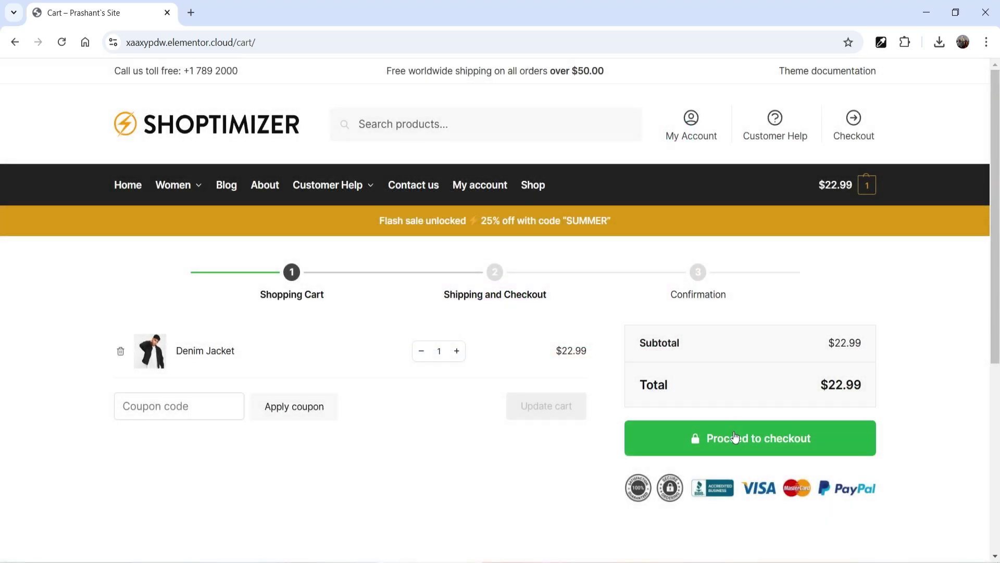
pyautogui.click(733, 440)
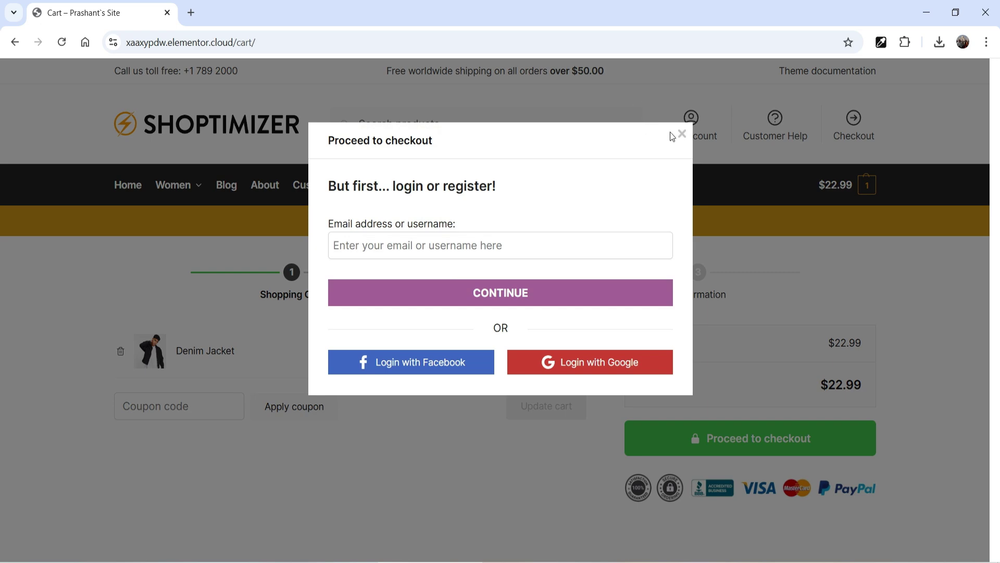
pyautogui.click(681, 135)
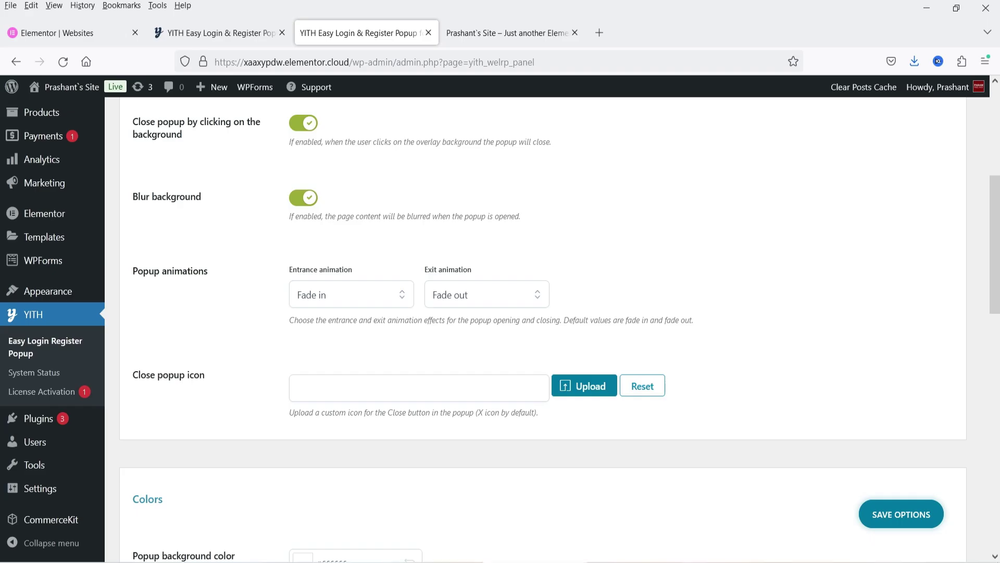
# - Set the popup entrance animation to Fade in down and exit to Fade out up, then save
pyautogui.click(349, 300)
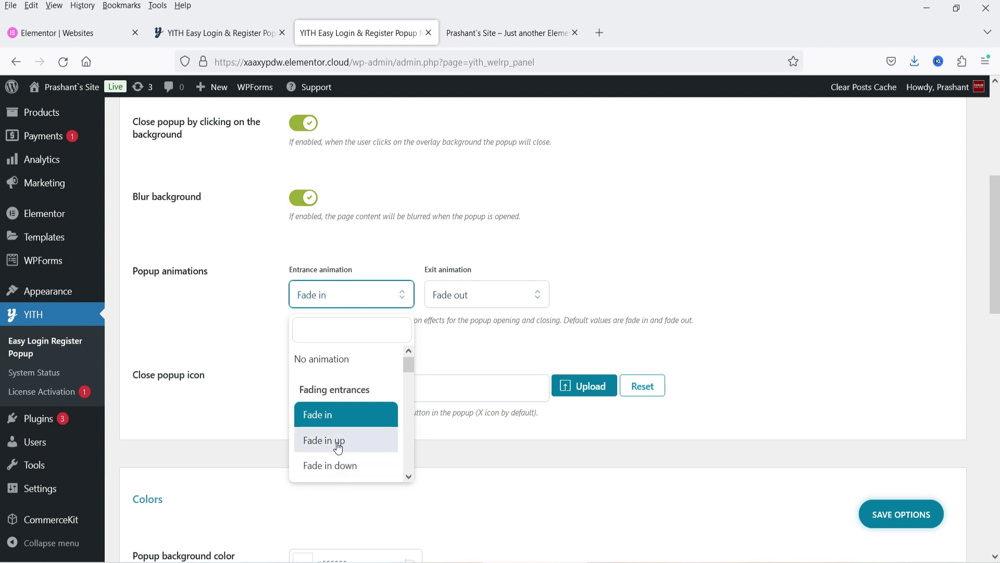
pyautogui.click(334, 465)
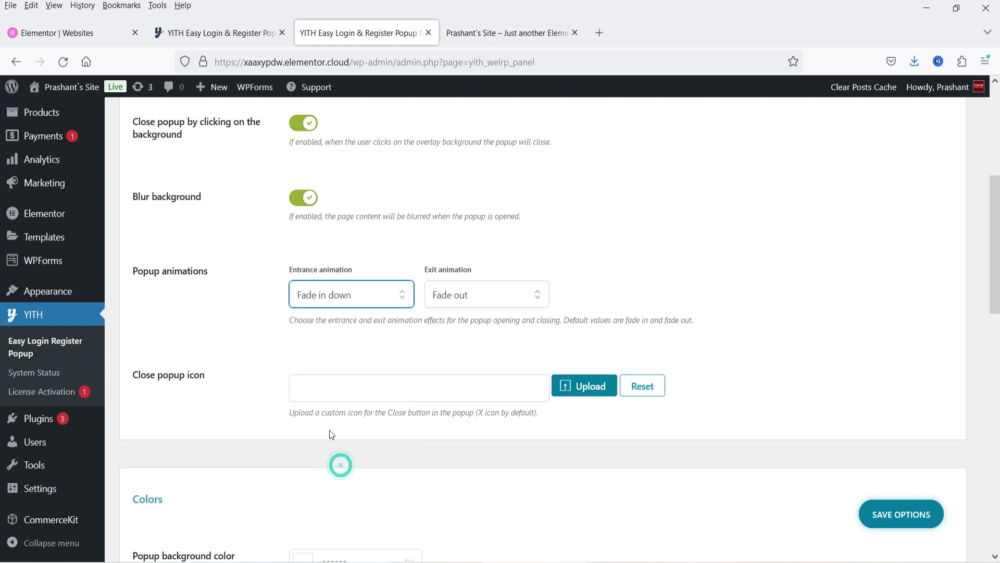
pyautogui.click(471, 301)
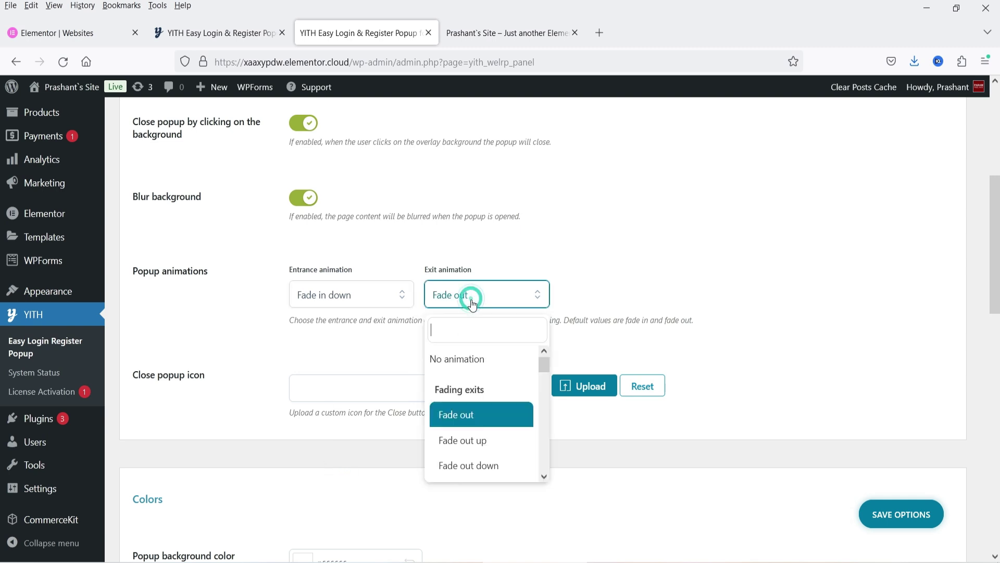
pyautogui.click(488, 443)
pyautogui.click(897, 513)
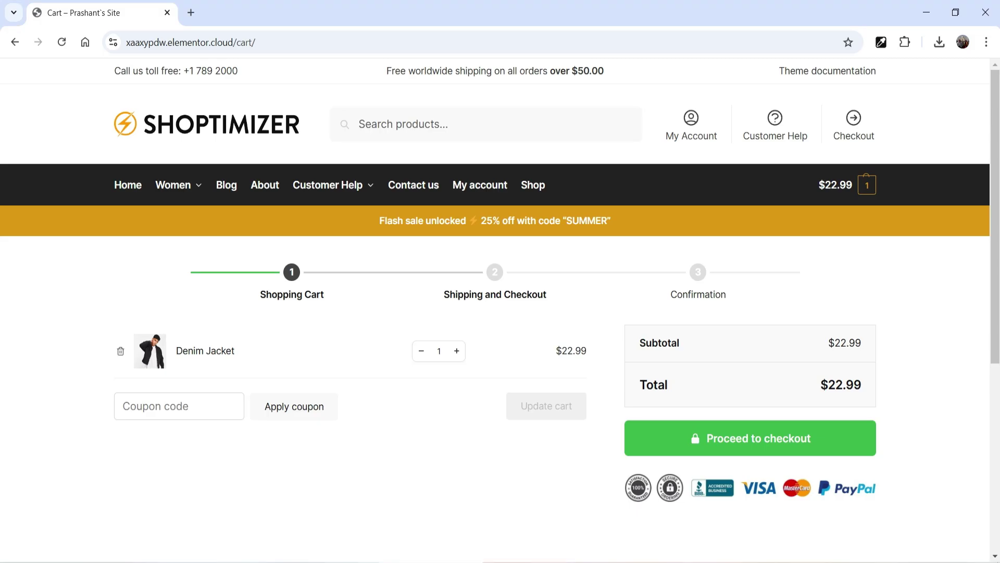
# - Proceed to checkout from the cart to preview the popup's new animation
pyautogui.click(725, 438)
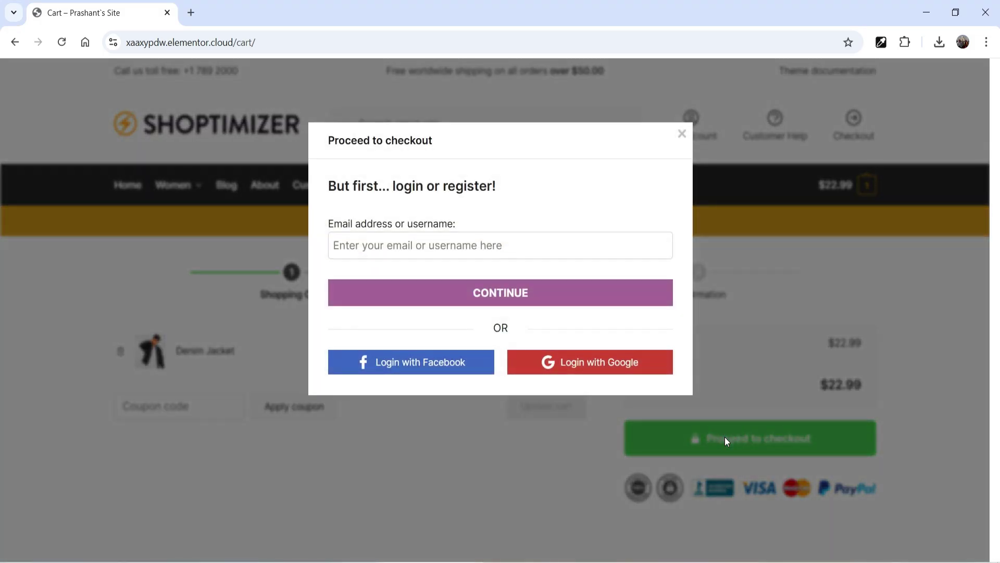
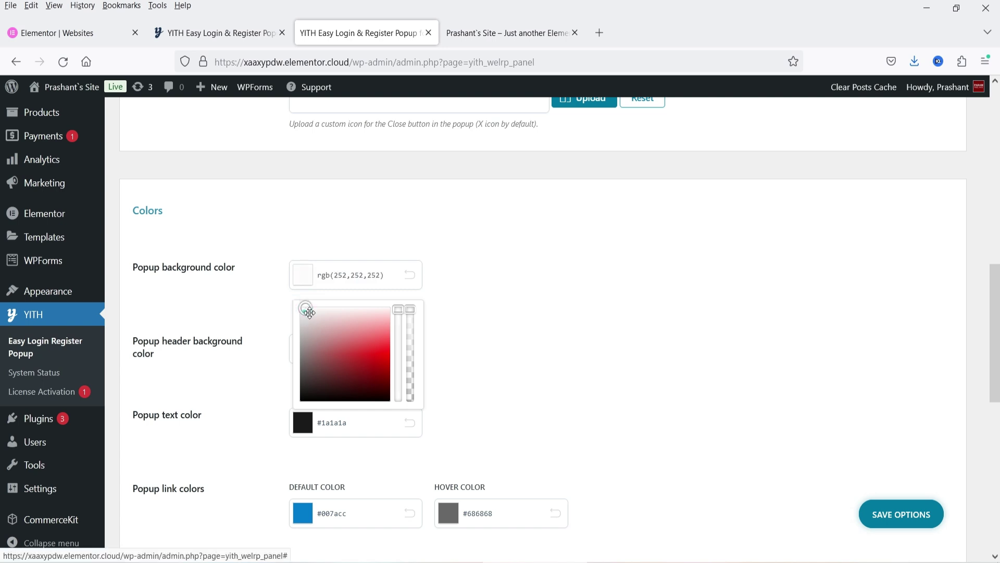
# - Set the popup background colour to light pink
pyautogui.moveTo(395, 308)
pyautogui.mouseDown()
pyautogui.moveTo(400, 358)
pyautogui.moveTo(399, 308)
pyautogui.mouseUp()
pyautogui.click(540, 284)
pyautogui.scroll(-3, 375, 271)
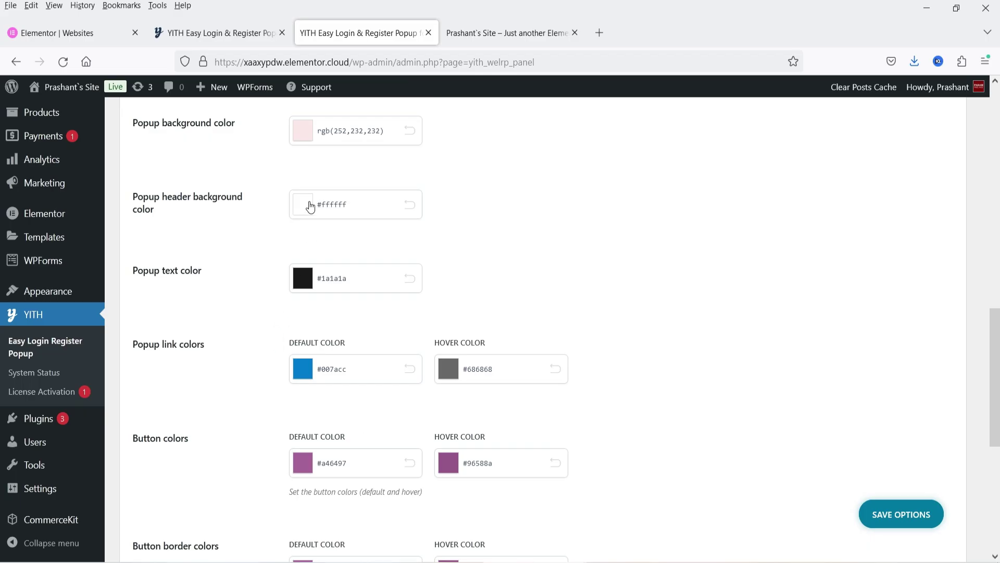
# - Give the popup header background a pale cream tint
pyautogui.click(307, 205)
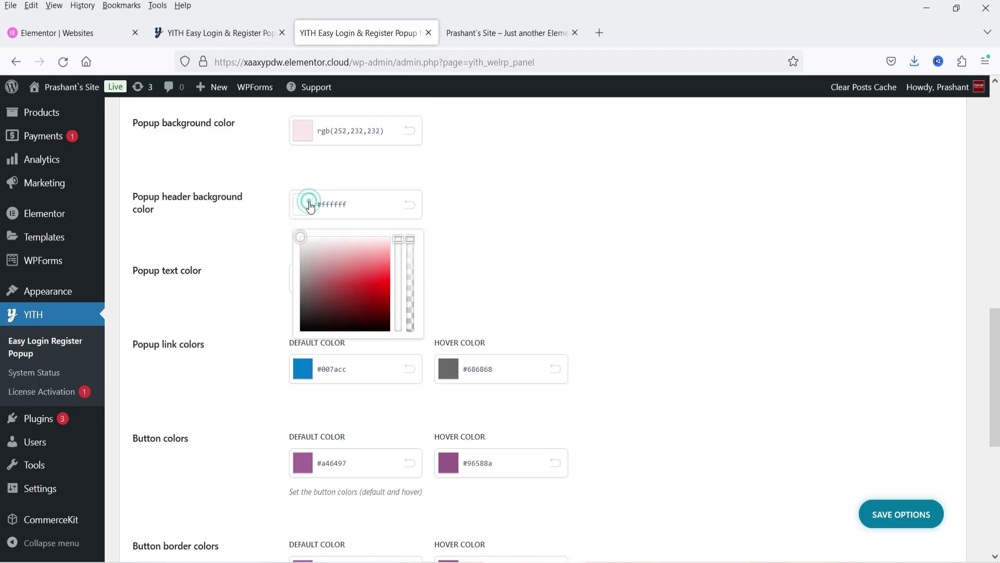
pyautogui.moveTo(302, 238); pyautogui.dragTo(399, 249)
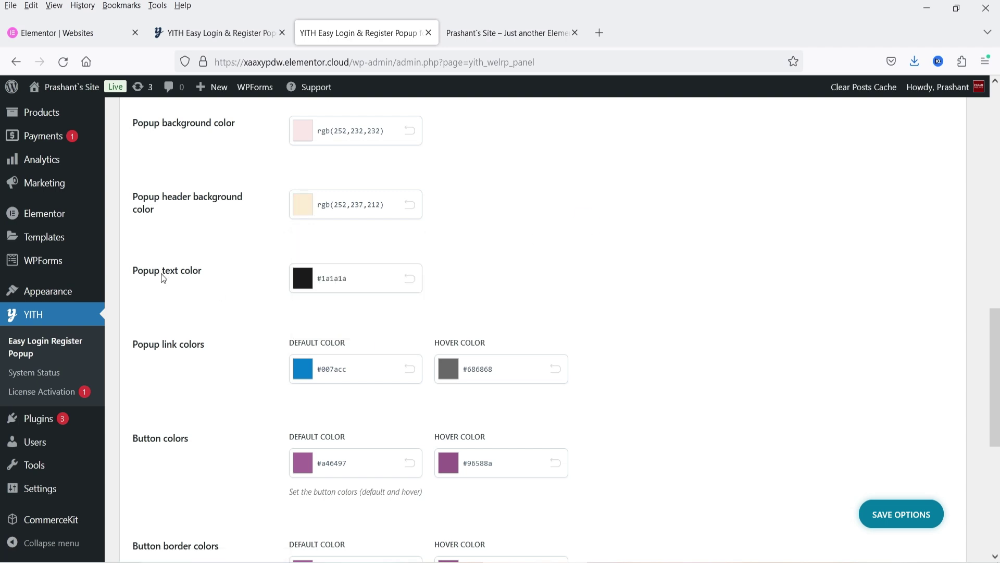
pyautogui.scroll(-2, 235, 270)
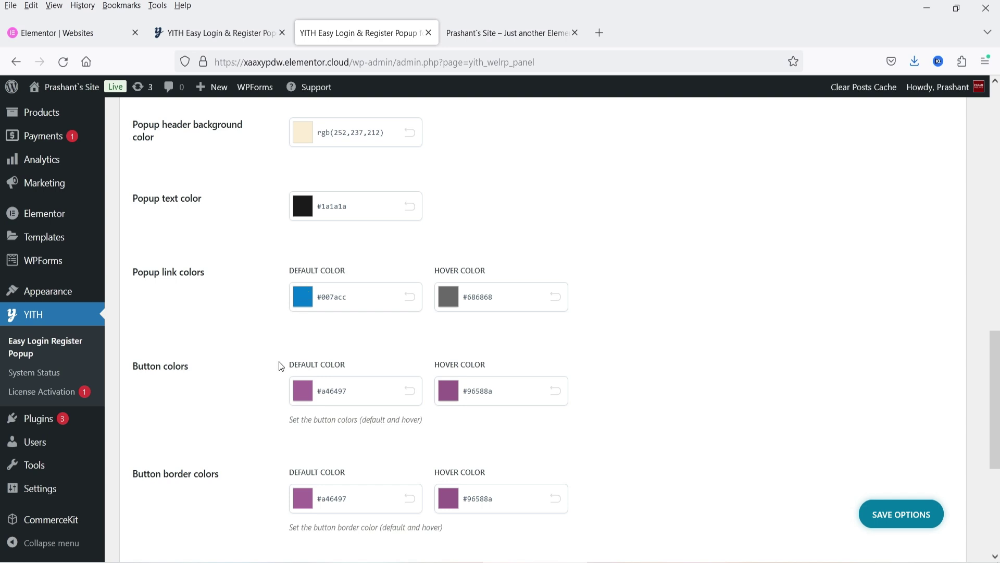
pyautogui.scroll(-1, 339, 366)
pyautogui.scroll(-3, 339, 366)
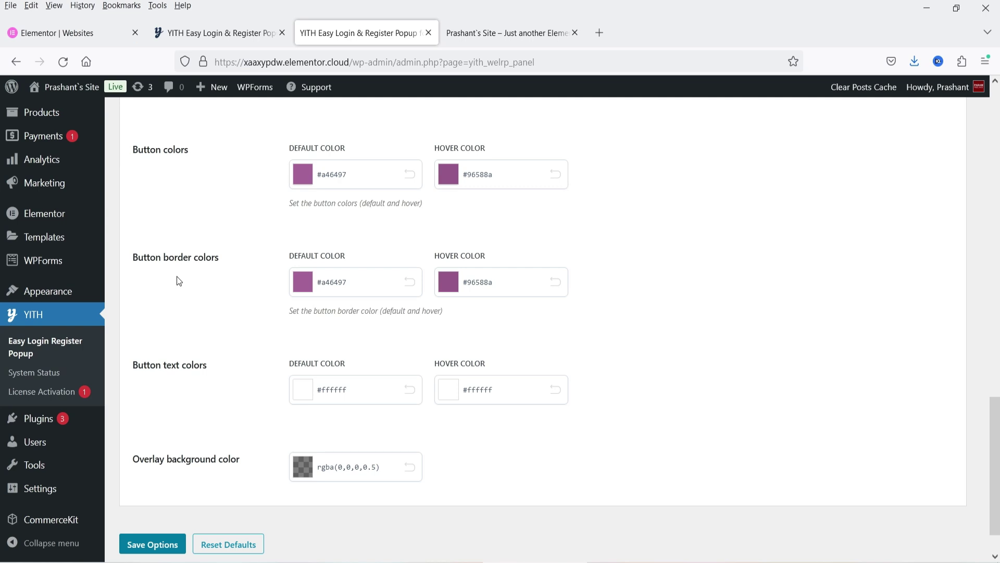
pyautogui.scroll(-1, 332, 375)
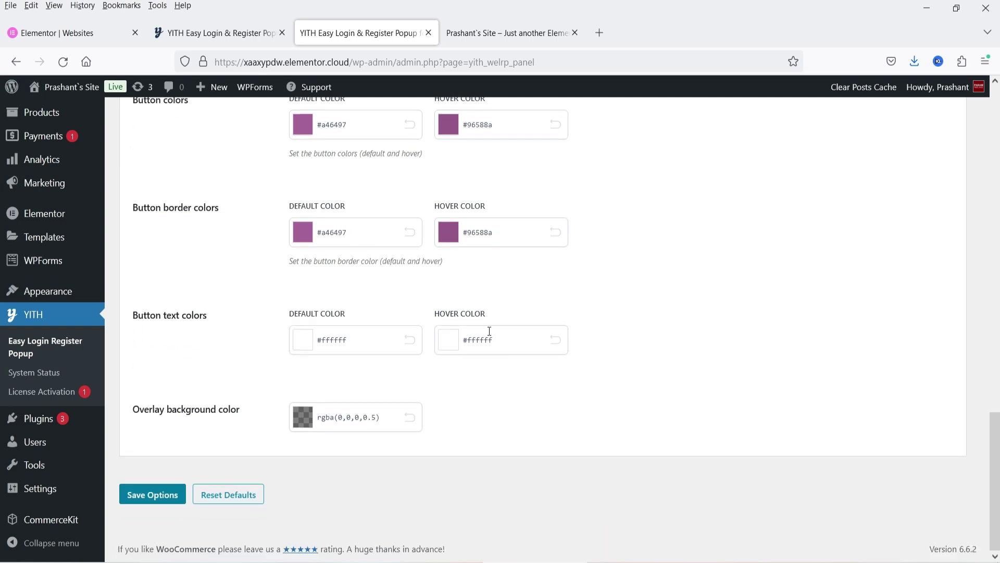
pyautogui.scroll(3, 503, 319)
# - Make the default button colour dark green, rgb(17,84,28), and save the options
pyautogui.click(302, 268)
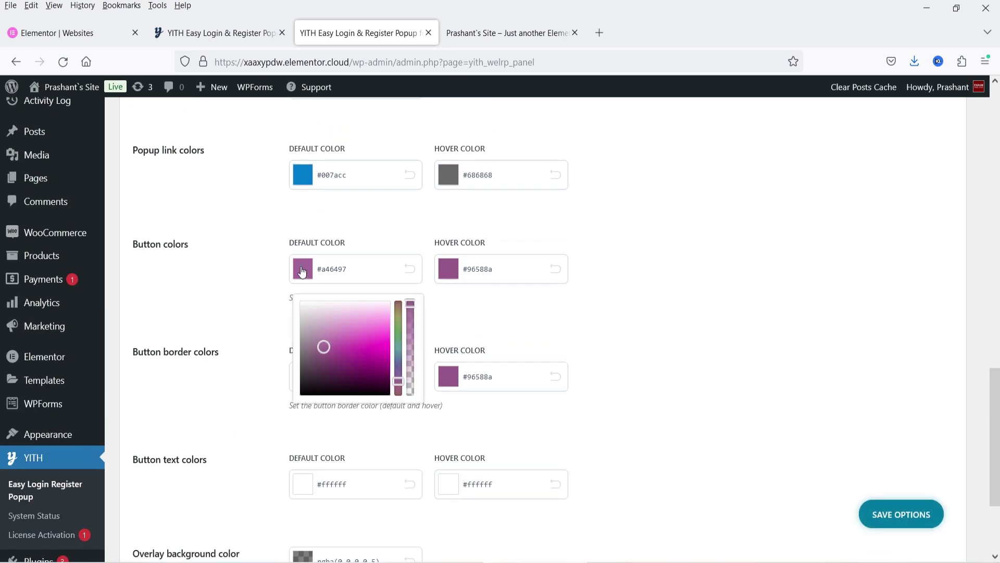
pyautogui.moveTo(323, 348); pyautogui.dragTo(359, 376)
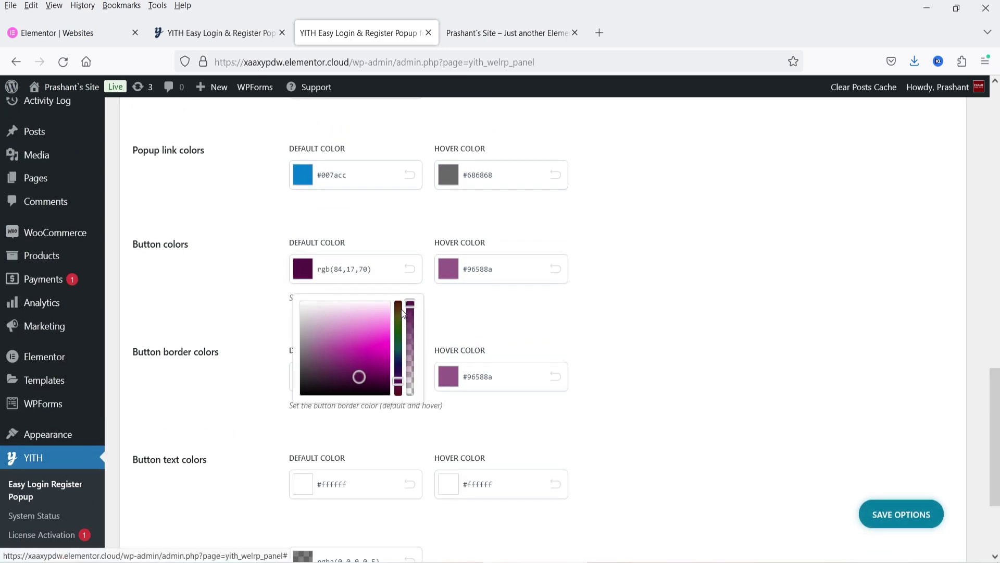
pyautogui.click(400, 330)
pyautogui.click(727, 289)
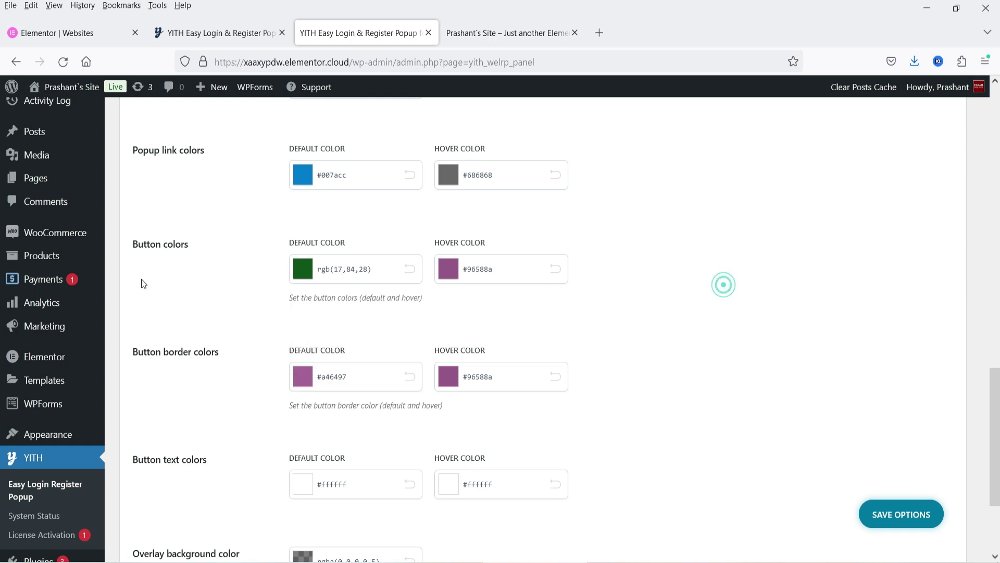
pyautogui.scroll(-3, 223, 322)
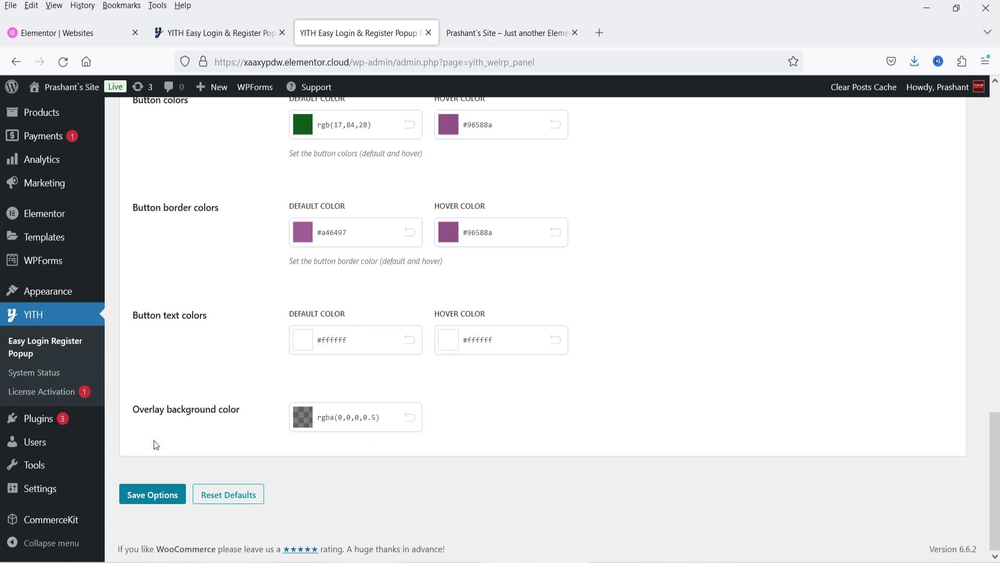
pyautogui.click(150, 495)
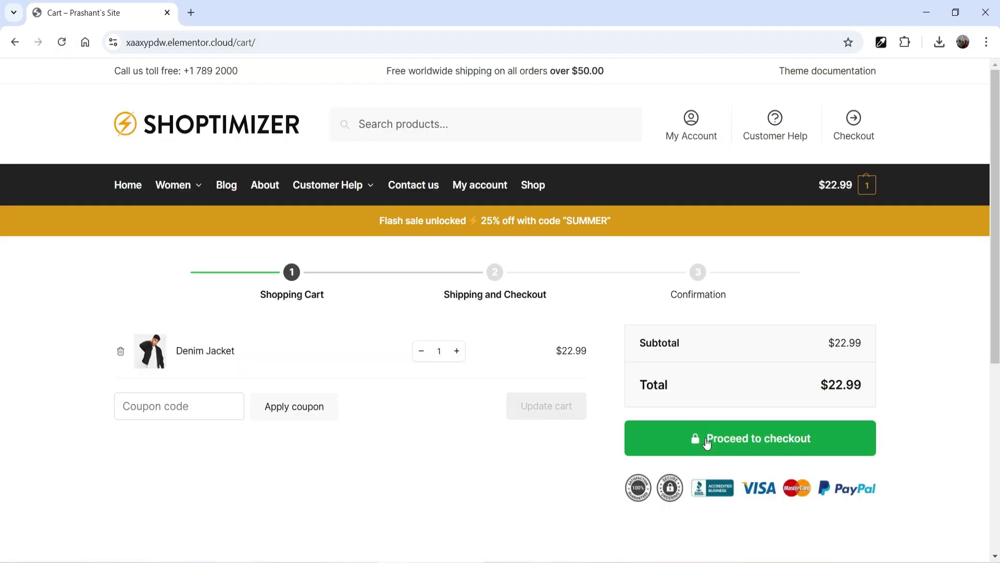
# - View the recoloured checkout login popup on the cart page, then go to First Step Options
pyautogui.click(705, 438)
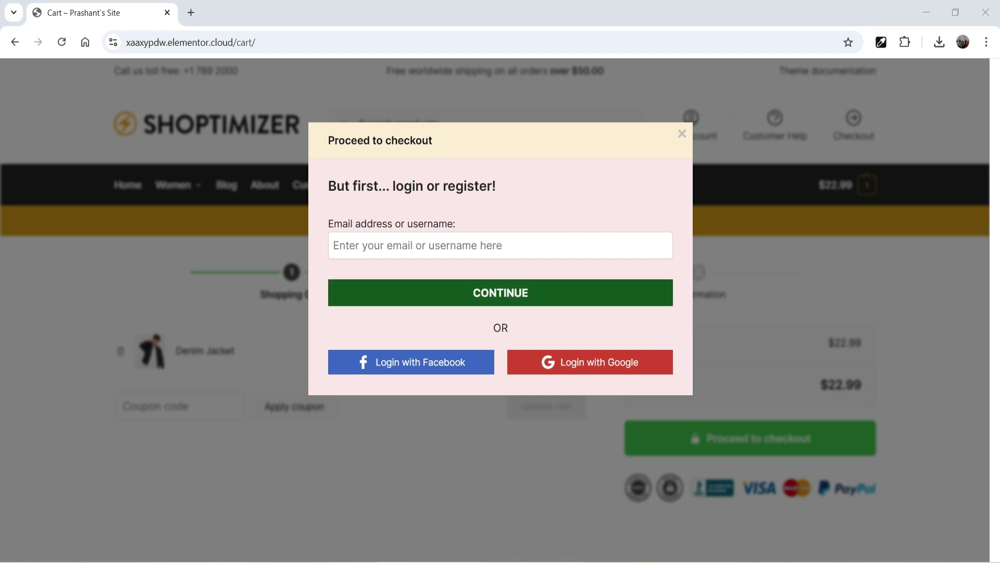
pyautogui.hotkey('alt', 'Tab')
pyautogui.click(268, 228)
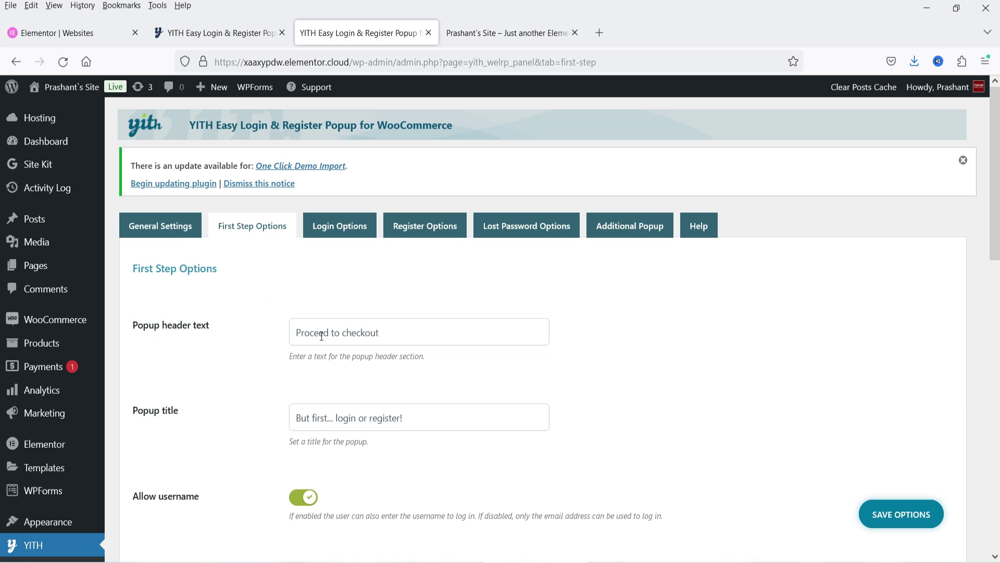
# - Compare the storefront popup with First Step Options, then type 'Lets shop N' as custom pre-form text
pyautogui.hotkey('alt', 'Tab')
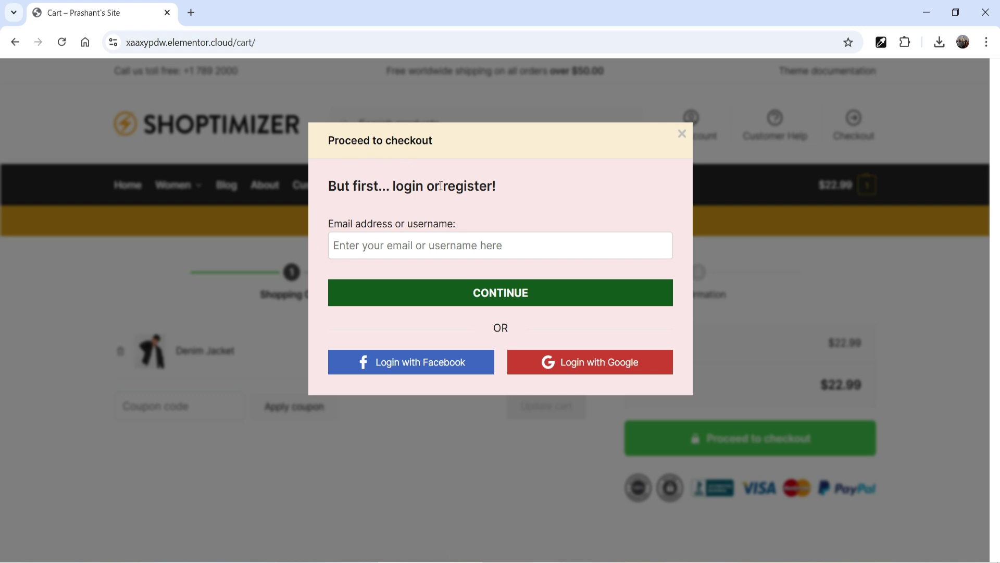
pyautogui.hotkey('alt', 'Tab')
pyautogui.click(302, 419)
pyautogui.scroll(-3, 431, 333)
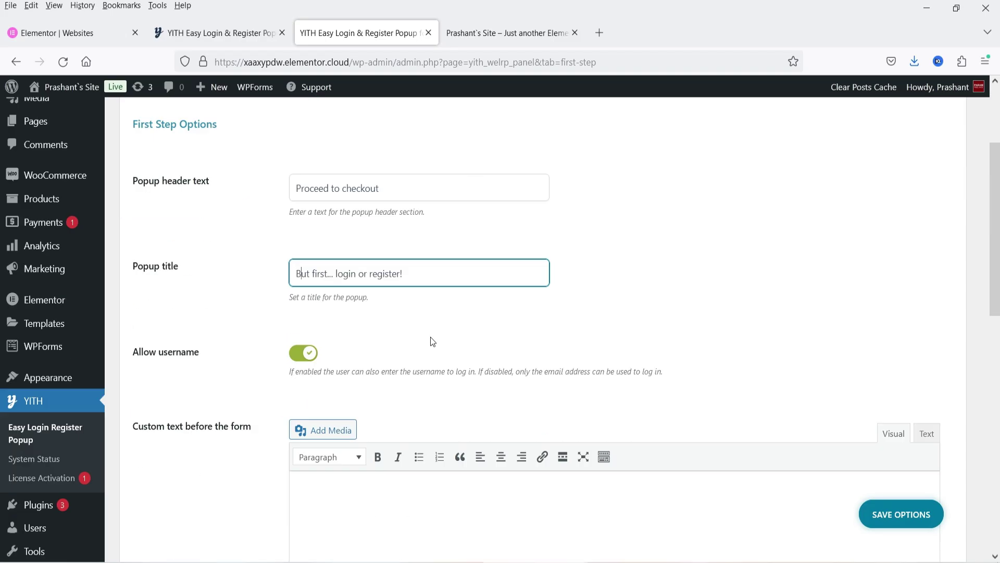
pyautogui.scroll(-3, 411, 263)
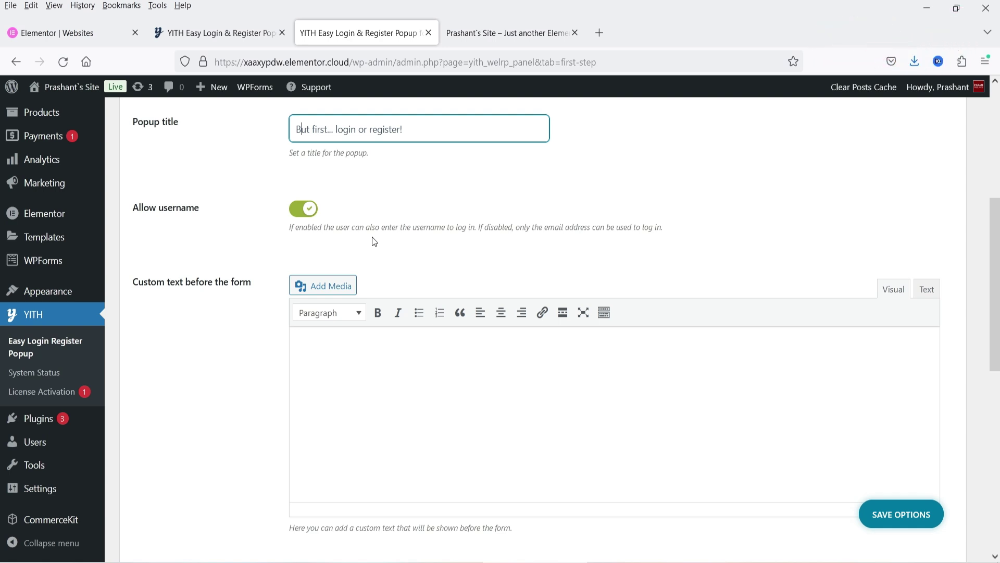
pyautogui.scroll(-3, 374, 241)
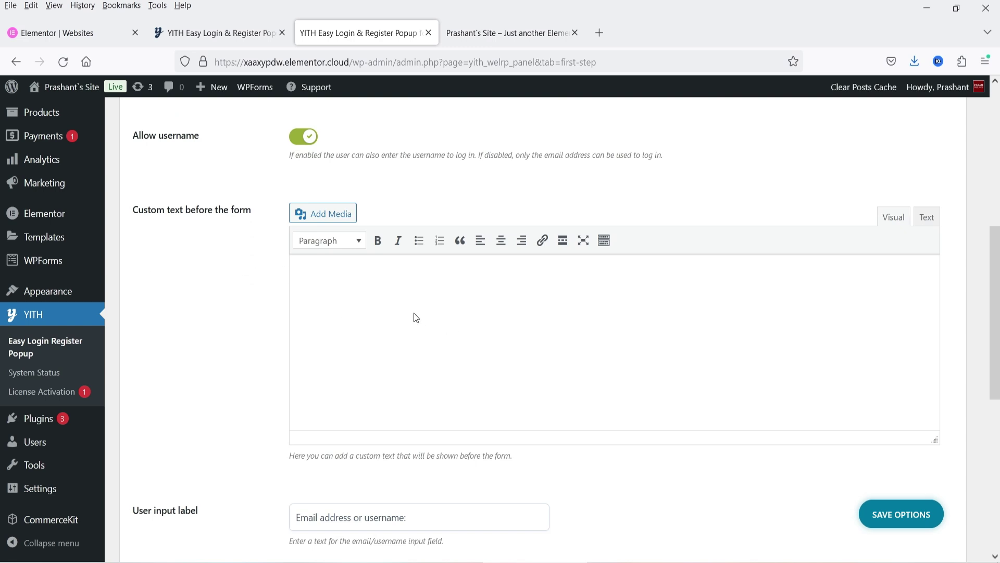
pyautogui.write('Lets shop Now!')
pyautogui.scroll(-5, 700, 436)
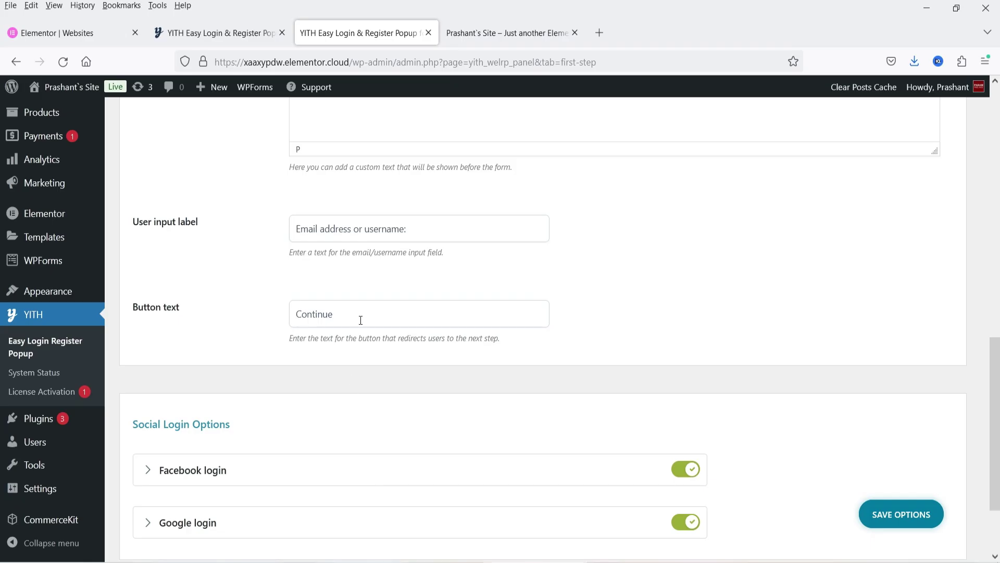
pyautogui.scroll(-2, 375, 301)
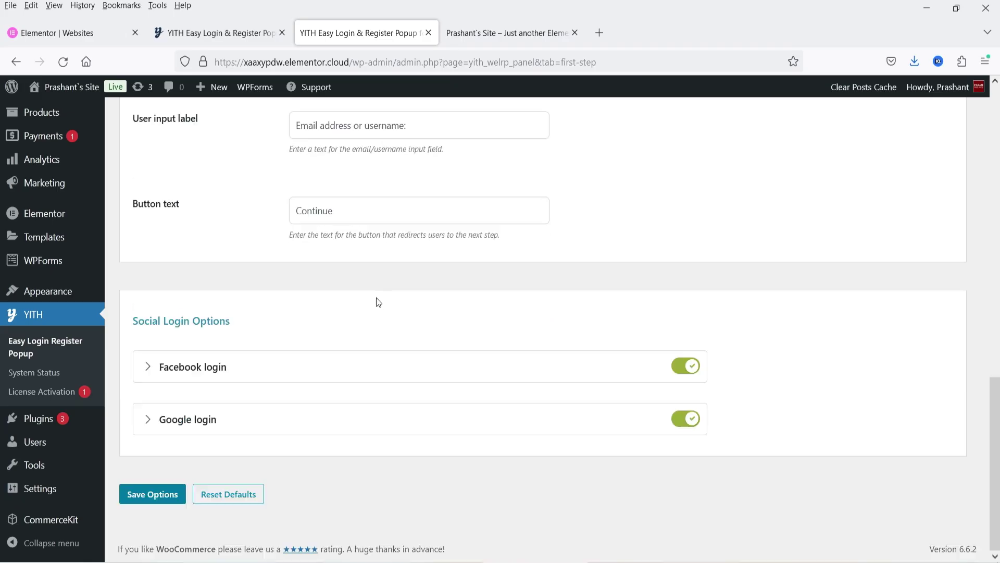
# - Toggle Facebook and Google login off and back on, leaving both enabled
pyautogui.click(311, 371)
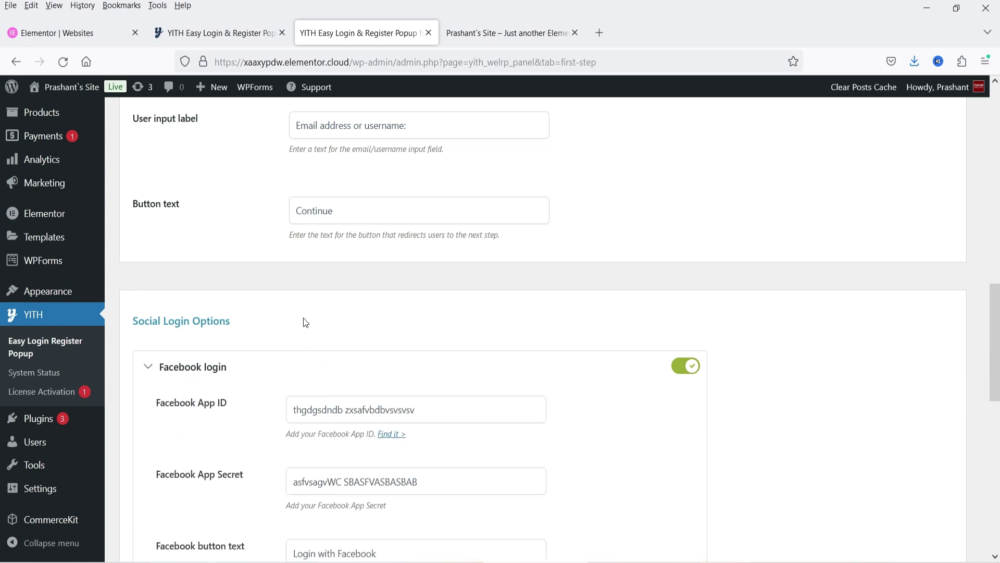
pyautogui.click(247, 371)
pyautogui.click(227, 424)
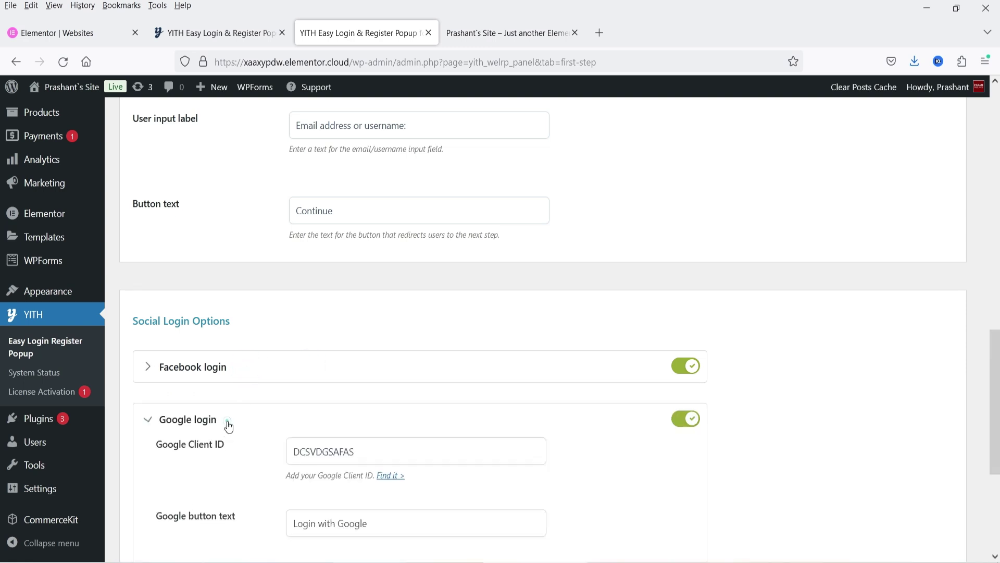
pyautogui.click(228, 423)
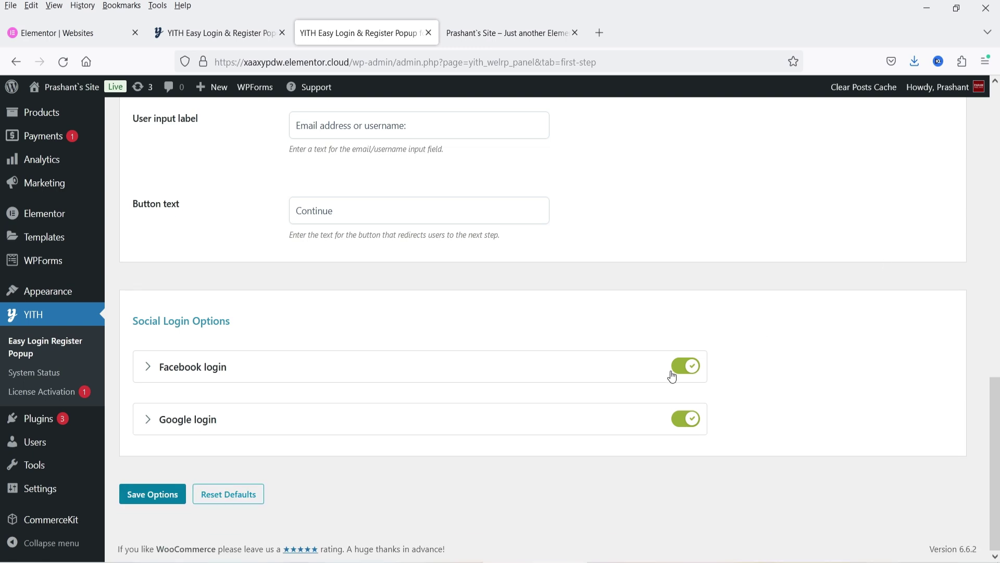
pyautogui.click(692, 366)
pyautogui.click(687, 418)
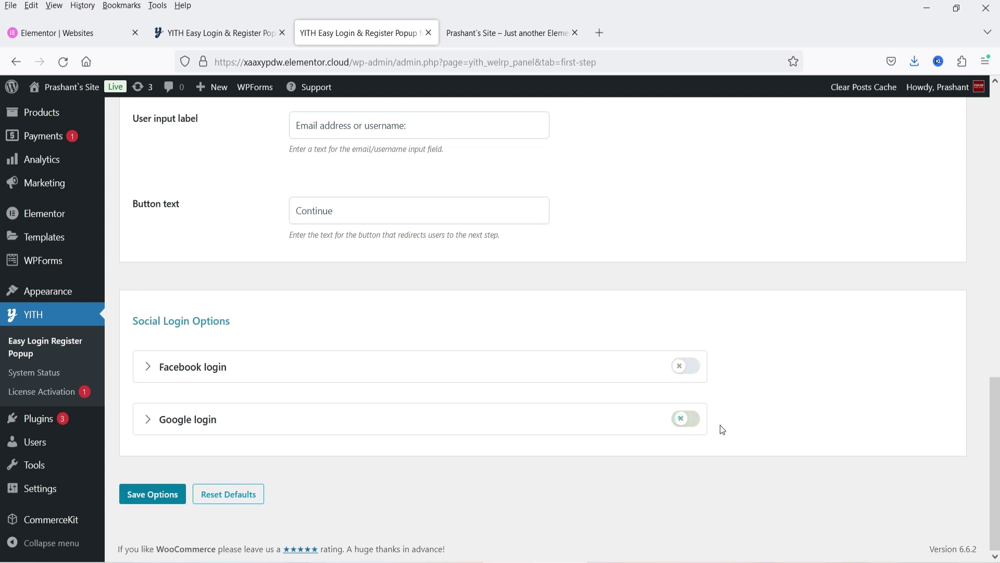
pyautogui.click(683, 366)
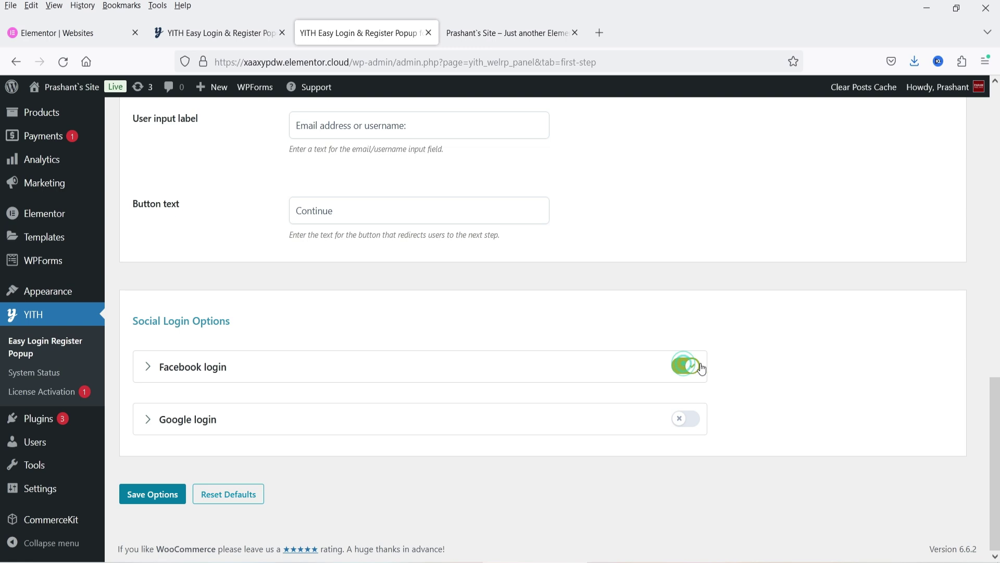
pyautogui.click(682, 420)
# - Review the Facebook app credentials and Google Client ID, then save the first-step options
pyautogui.click(455, 368)
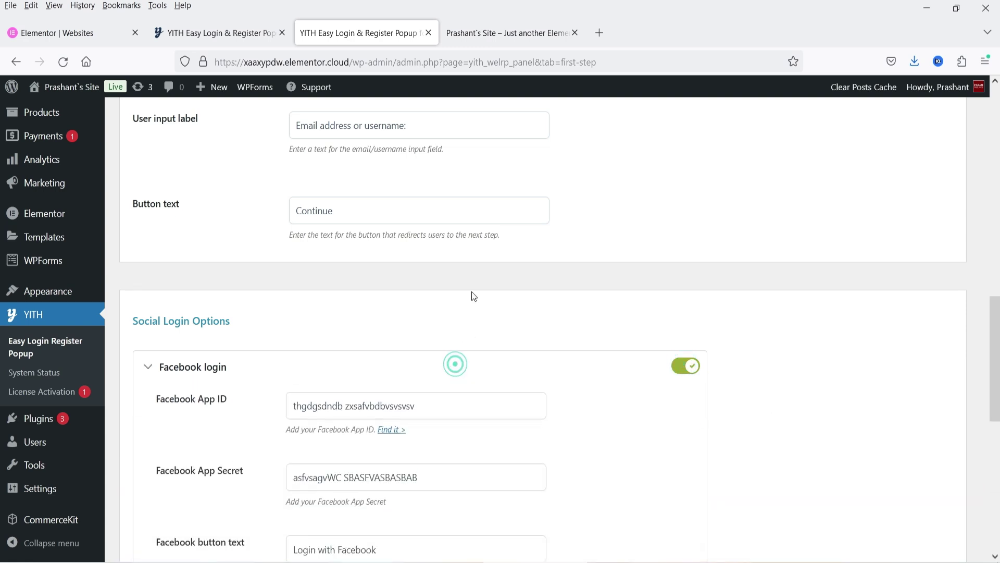
pyautogui.scroll(-2, 458, 289)
pyautogui.scroll(-5, 213, 345)
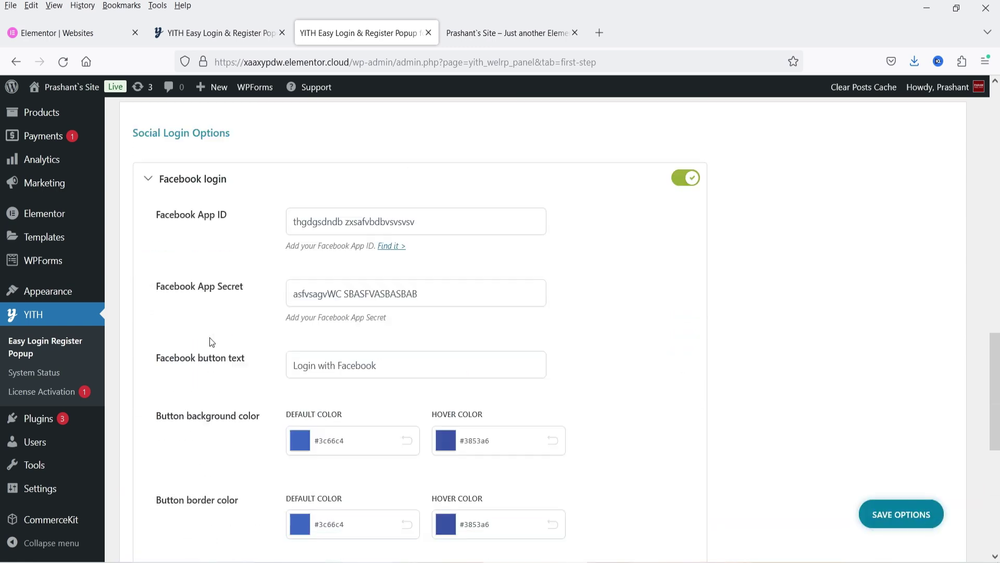
pyautogui.scroll(-4, 207, 339)
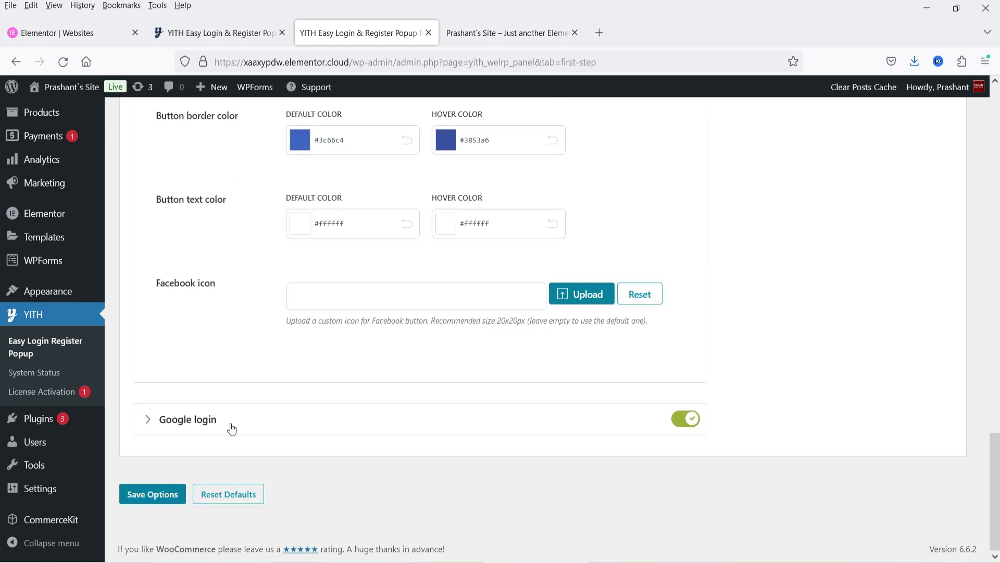
pyautogui.click(230, 420)
pyautogui.scroll(-3, 290, 362)
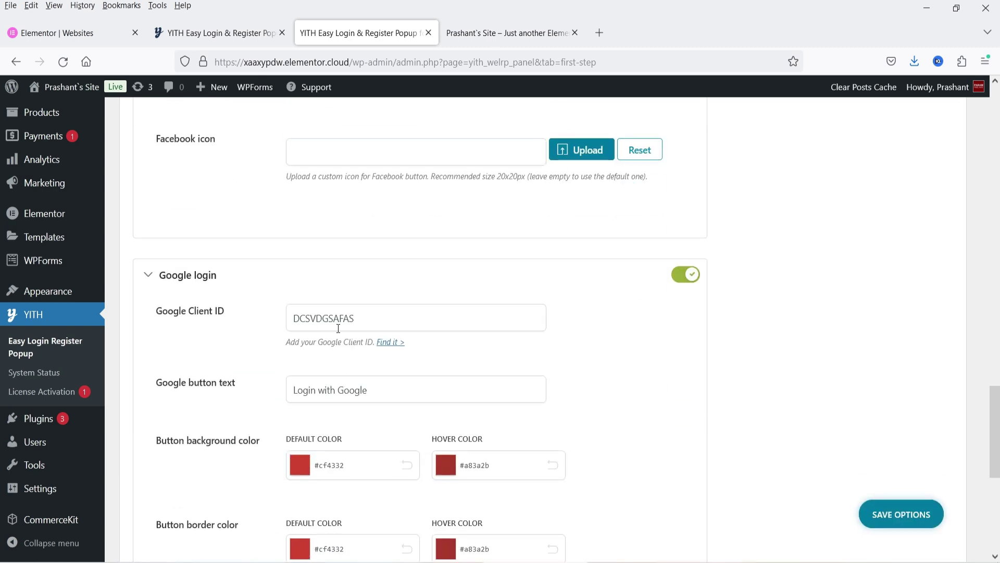
pyautogui.scroll(10, 386, 297)
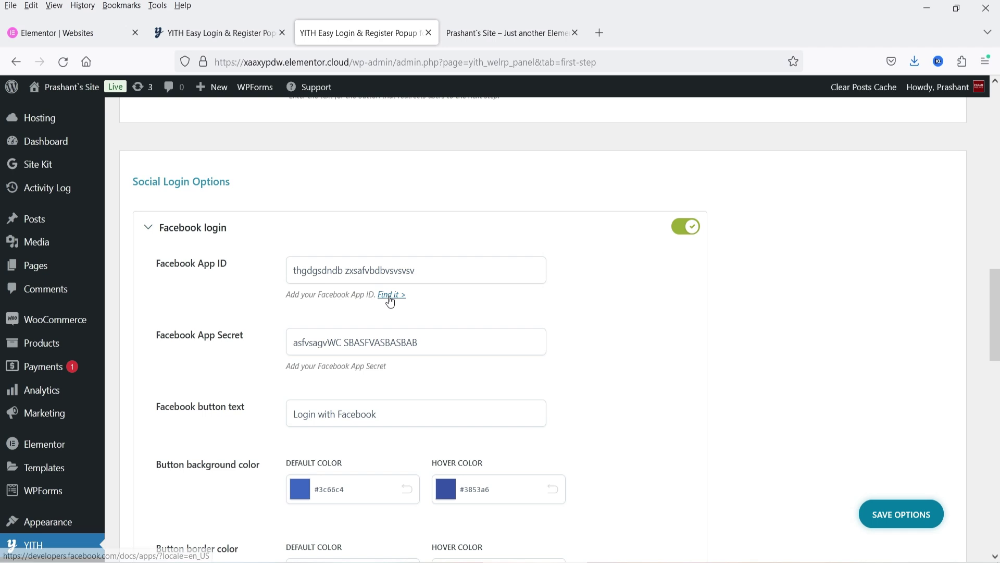
pyautogui.scroll(-10, 324, 313)
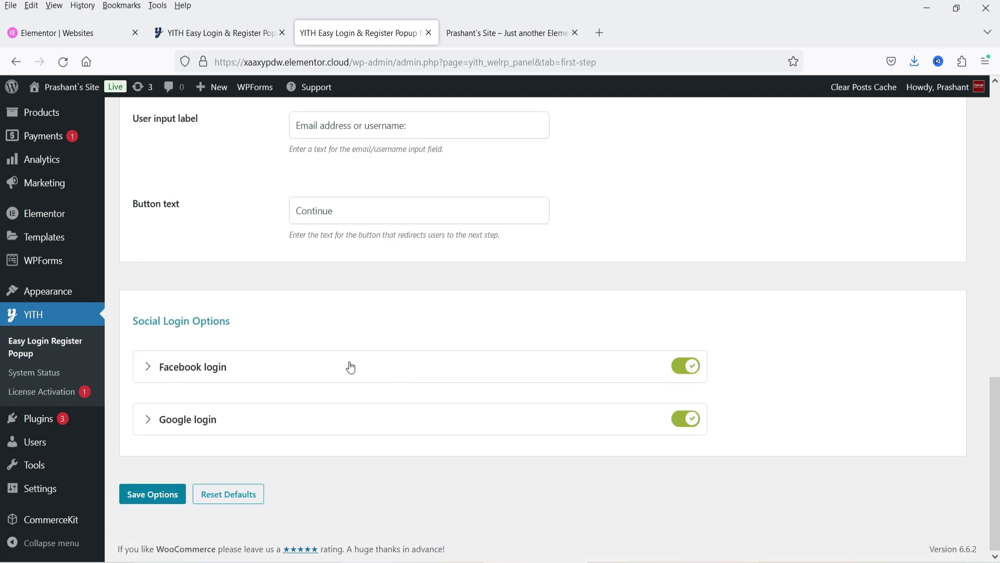
pyautogui.click(346, 365)
pyautogui.scroll(-4, 350, 331)
pyautogui.scroll(4, 360, 265)
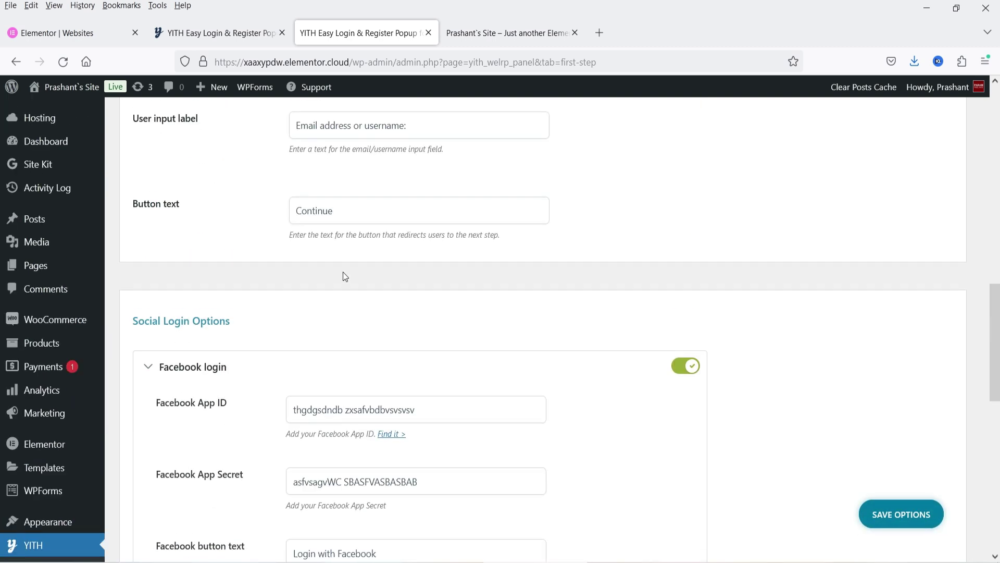
pyautogui.click(231, 367)
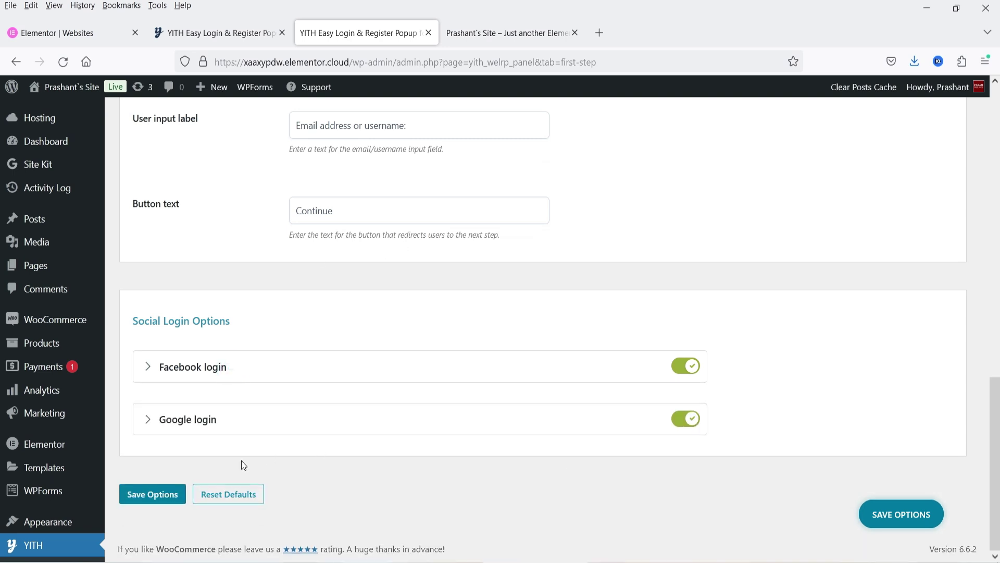
pyautogui.click(162, 497)
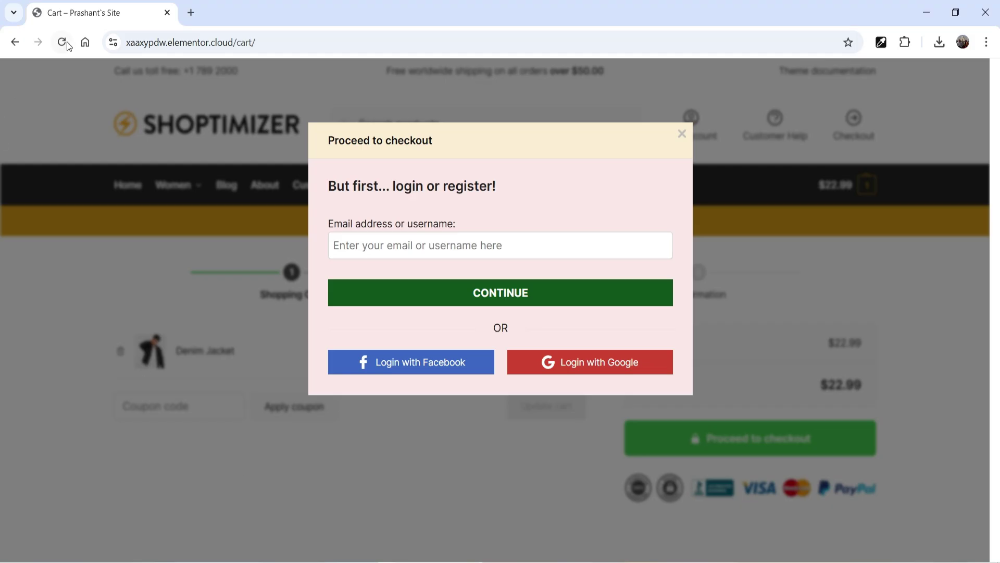
# - Reload the cart and open the checkout popup to confirm the 'Lets shop Now!' text
pyautogui.click(66, 45)
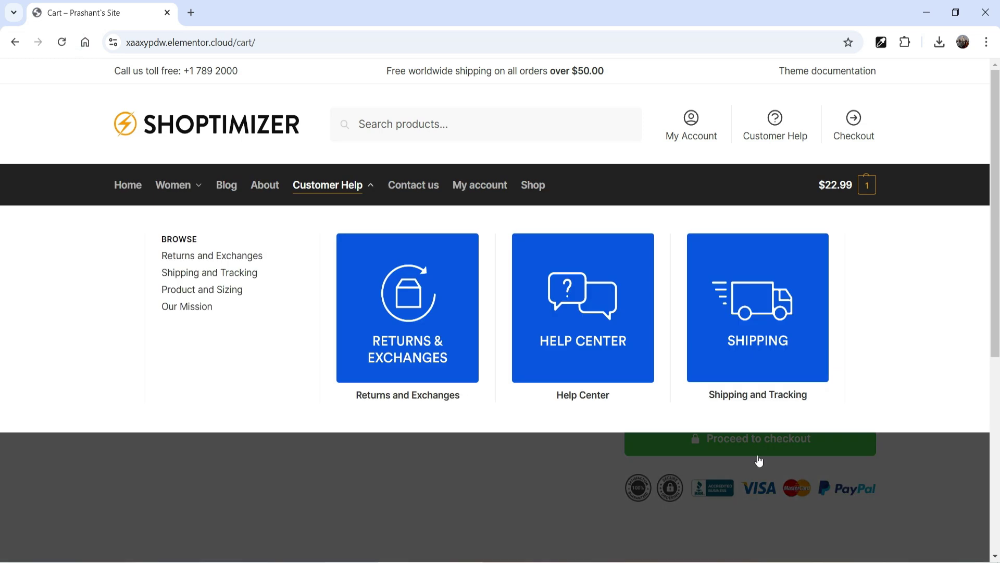
pyautogui.click(780, 443)
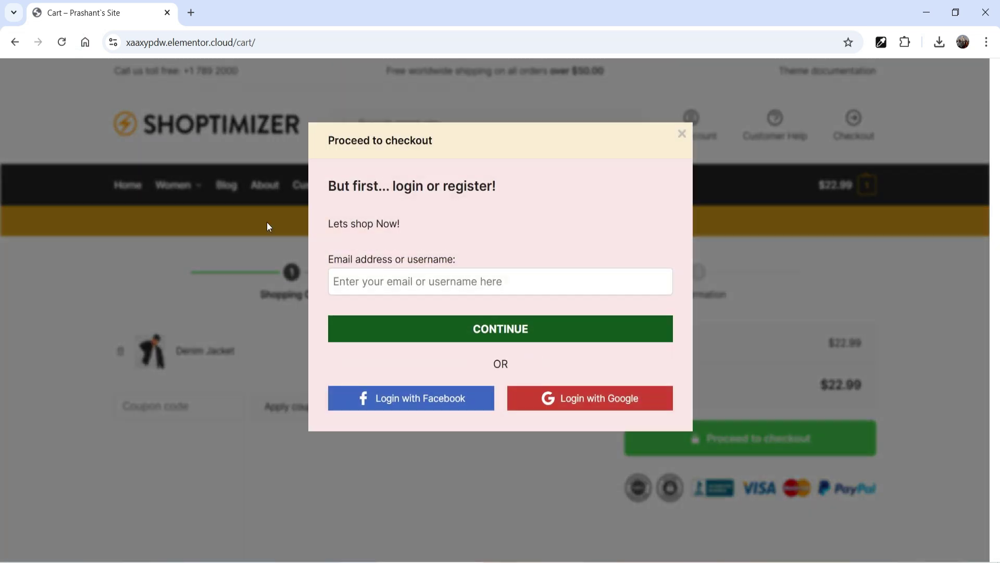
pyautogui.moveTo(329, 225); pyautogui.dragTo(408, 232)
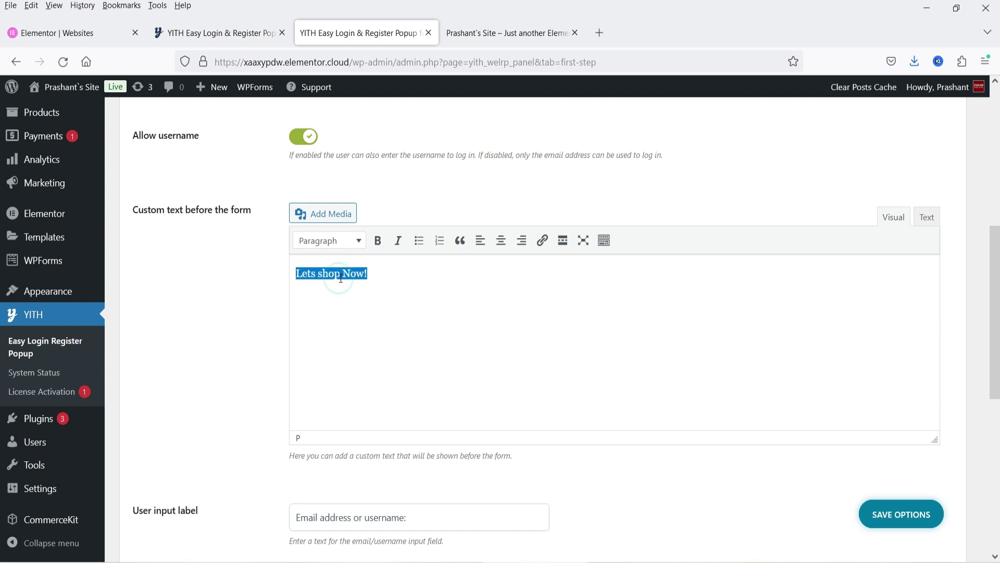
pyautogui.click(390, 278)
# - Fill in the suggested shopper e-mail and continue to the account-creation step
pyautogui.scroll(7, 389, 282)
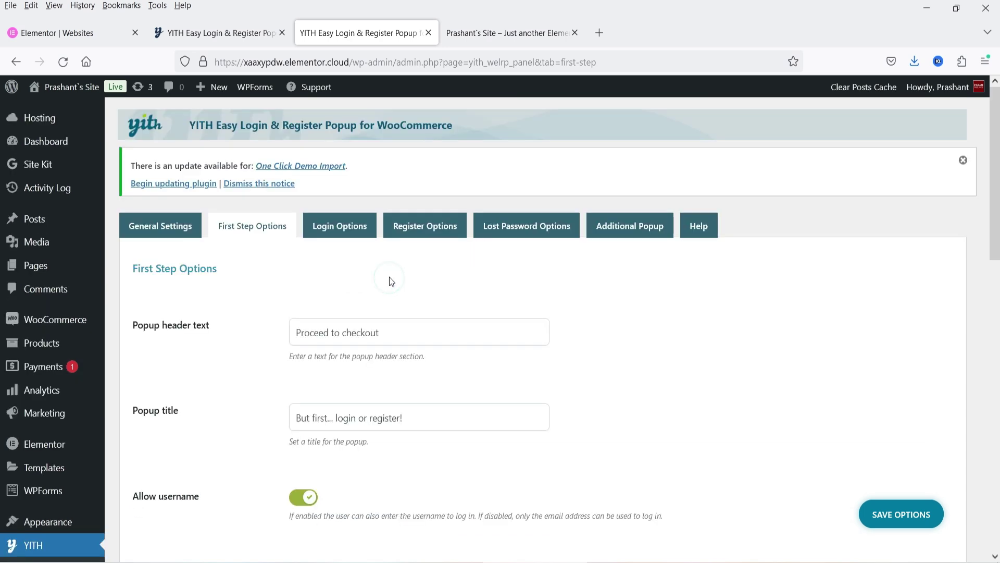
pyautogui.click(338, 226)
pyautogui.scroll(-2, 186, 264)
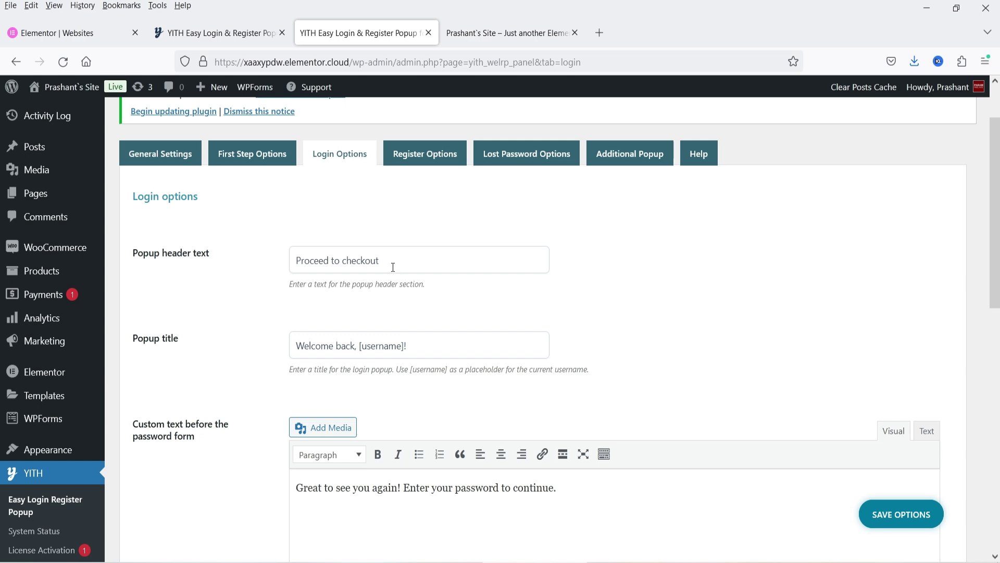
pyautogui.scroll(-4, 408, 355)
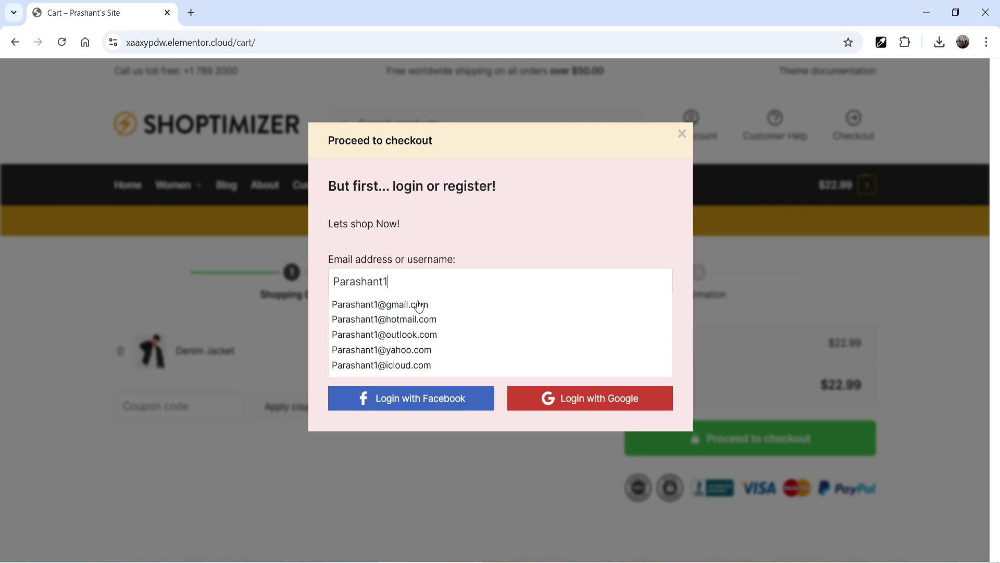
pyautogui.click(413, 349)
pyautogui.click(486, 333)
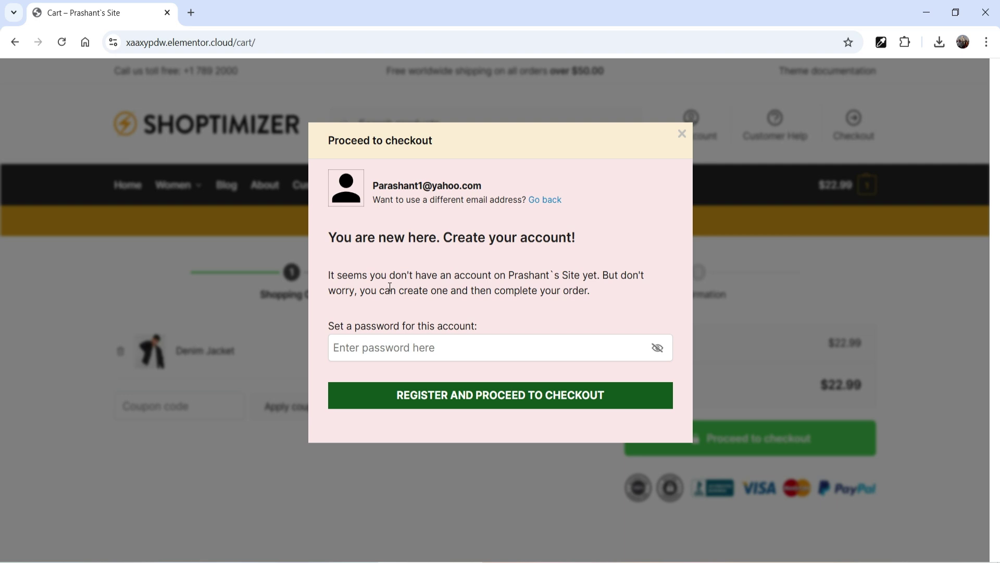
# - Enter a Medium-strength password for the new account and register, proceeding to checkout
pyautogui.click(385, 348)
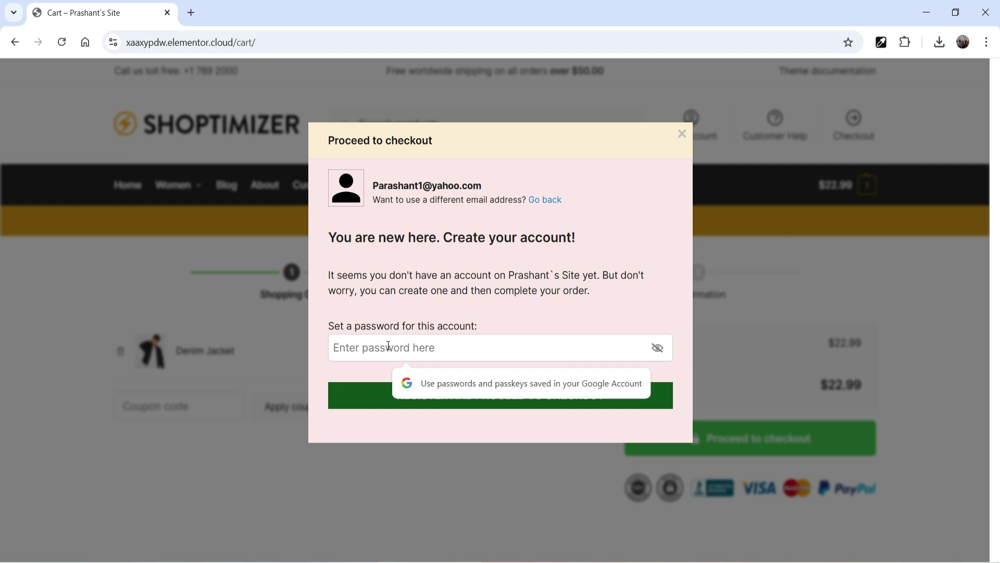
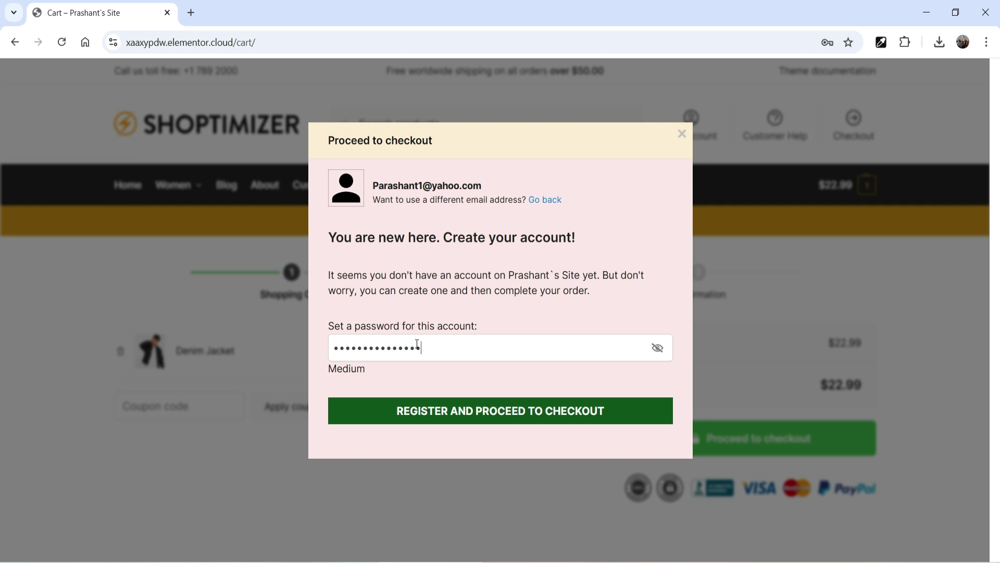
pyautogui.click(501, 411)
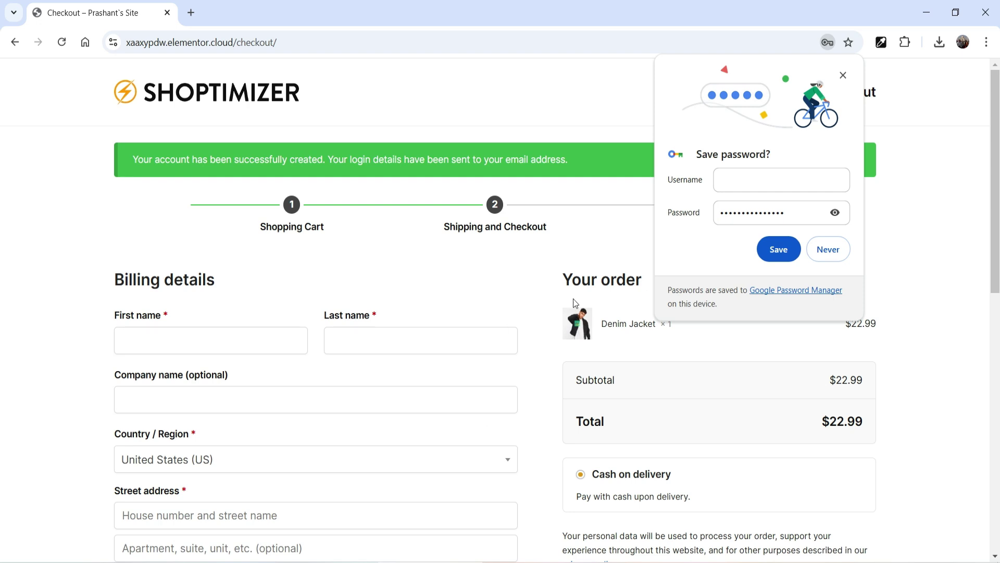
# - Fill in the billing street, city, postcode and phone, then place the Denim Jacket order
pyautogui.click(843, 75)
pyautogui.scroll(-5, 905, 250)
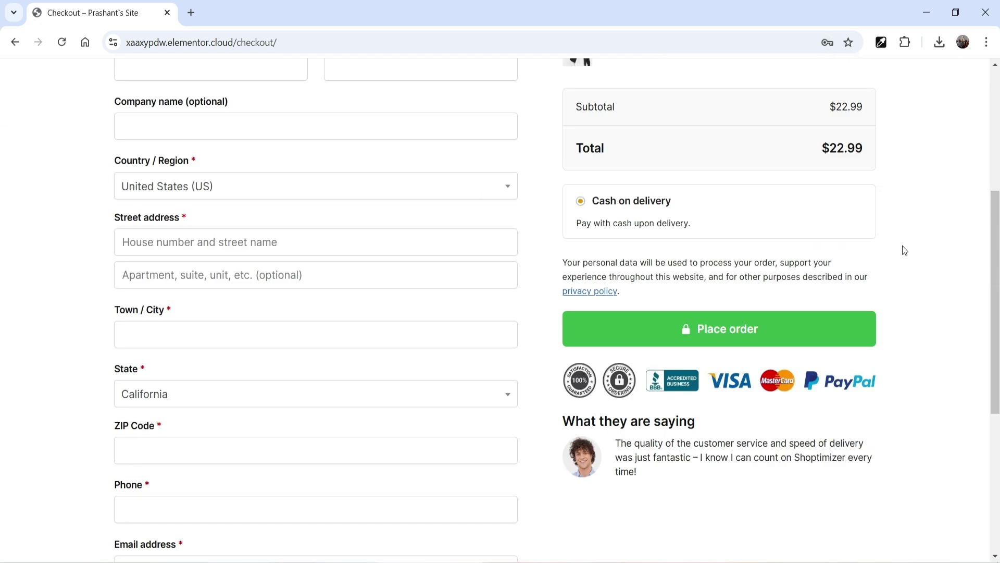
pyautogui.click(455, 233)
pyautogui.write('123 lake street')
pyautogui.press('Tab')
pyautogui.press('Tab')
pyautogui.write('dallas')
pyautogui.press('Tab')
pyautogui.press('Tab')
pyautogui.write('51100')
pyautogui.press('Tab')
pyautogui.write('999999999')
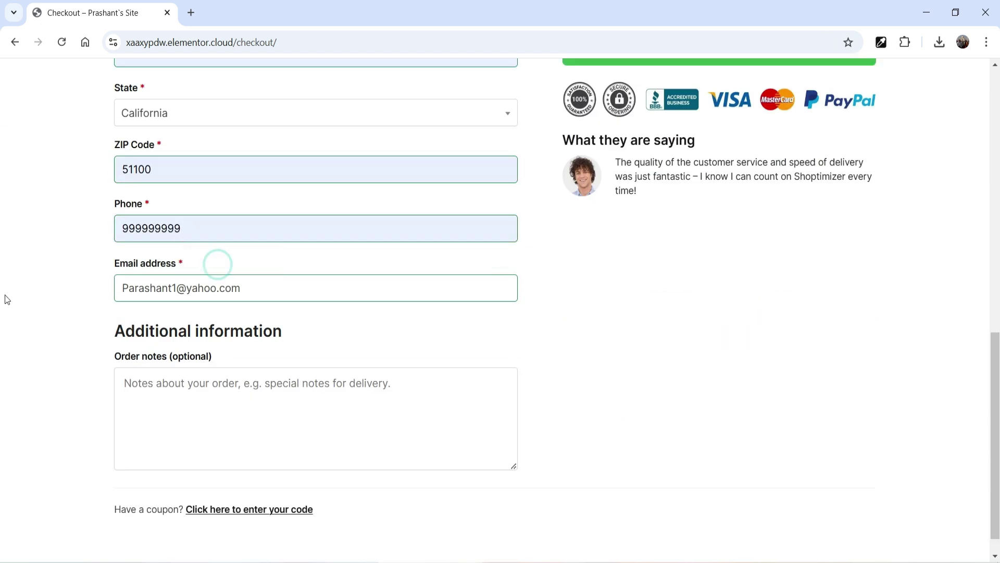
pyautogui.press('Return')
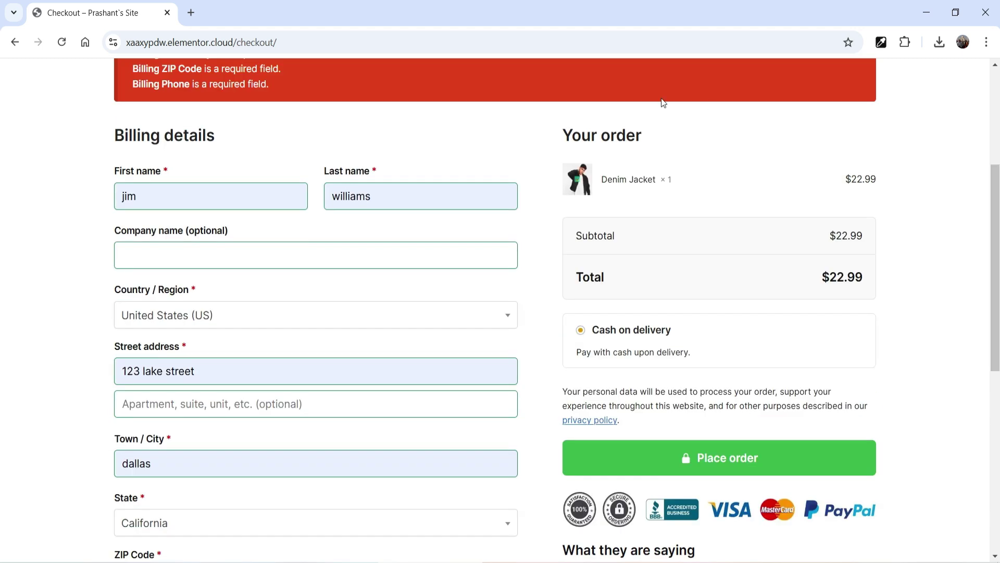
pyautogui.scroll(-1, 640, 216)
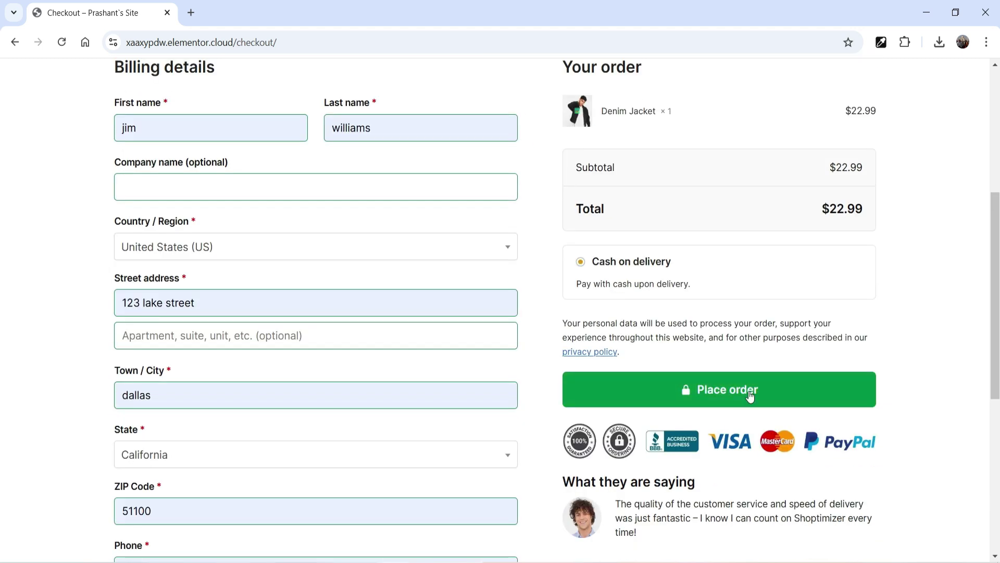
pyautogui.click(813, 395)
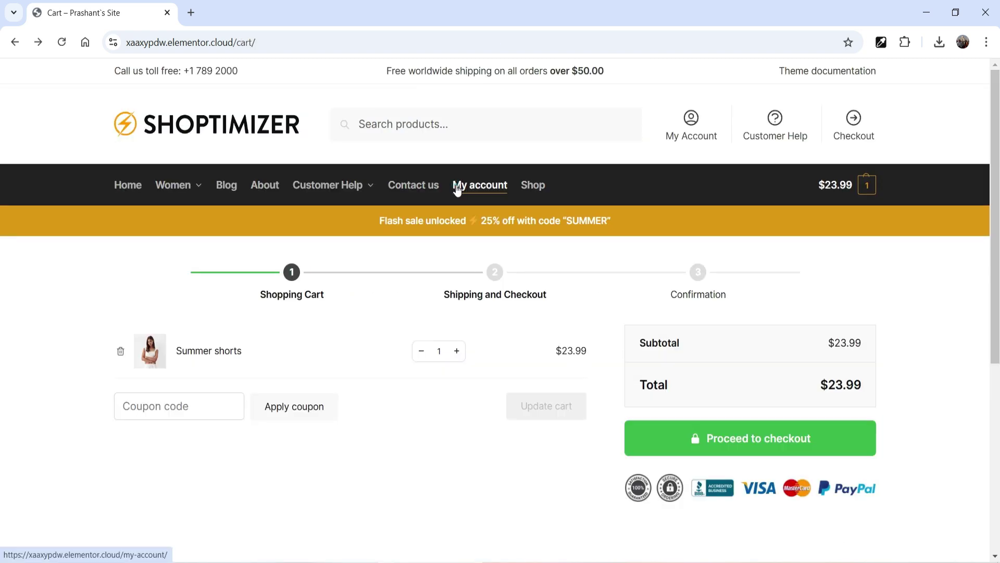
# - Log out from My account, then add Jacket skinny fit to the cart and view it
pyautogui.click(457, 189)
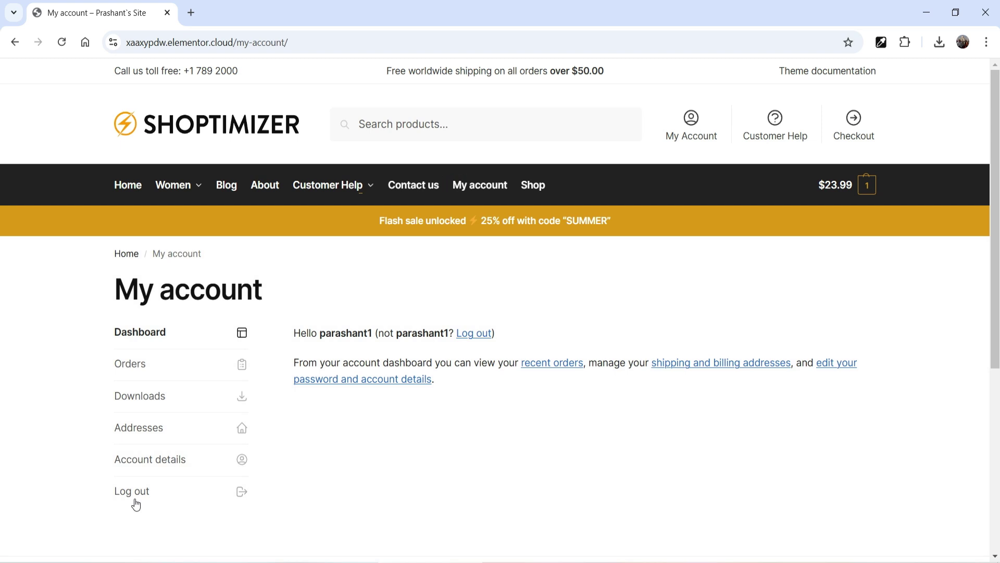
pyautogui.click(131, 495)
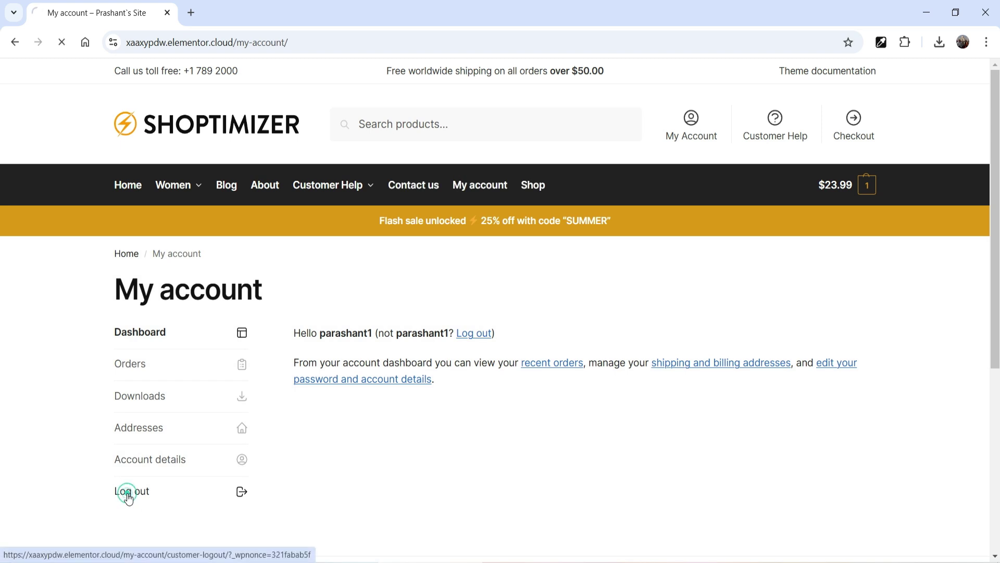
pyautogui.click(131, 188)
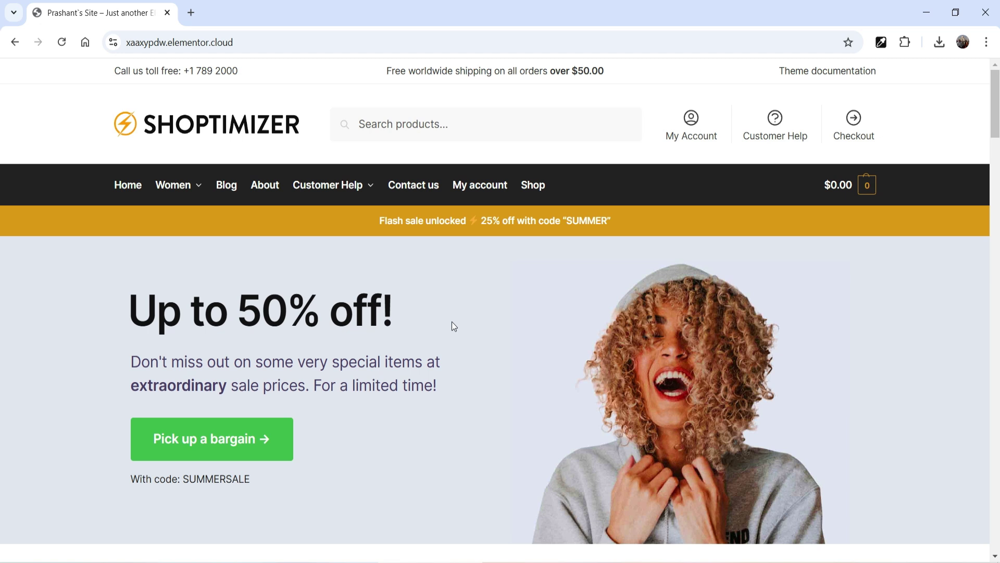
pyautogui.scroll(-10, 453, 321)
pyautogui.click(401, 490)
pyautogui.click(864, 495)
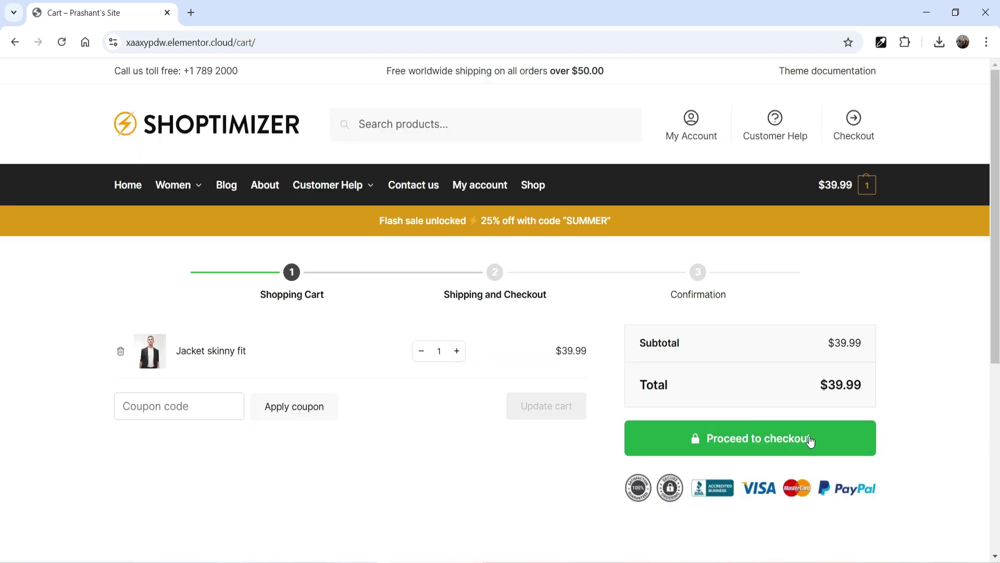
# - Continue checkout with the returning customer's saved e-mail to the Welcome back step, then view Login Options
pyautogui.click(771, 435)
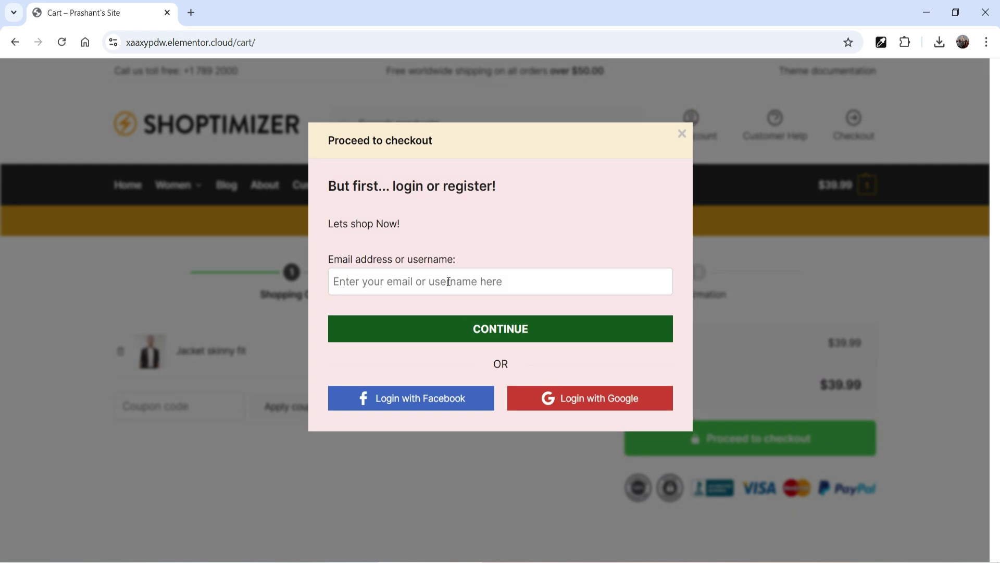
pyautogui.click(412, 282)
pyautogui.click(458, 388)
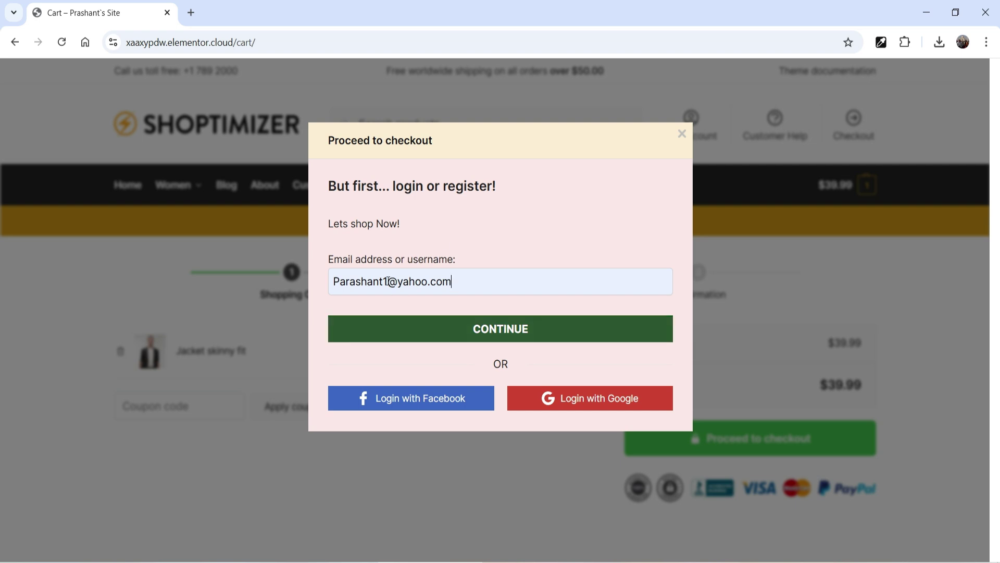
pyautogui.click(480, 334)
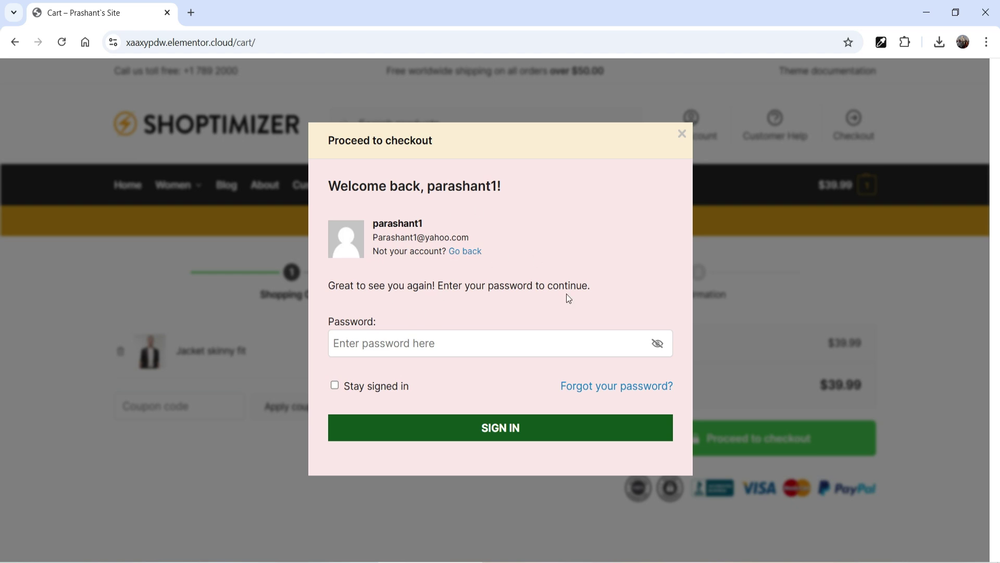
pyautogui.hotkey('alt', 'Tab')
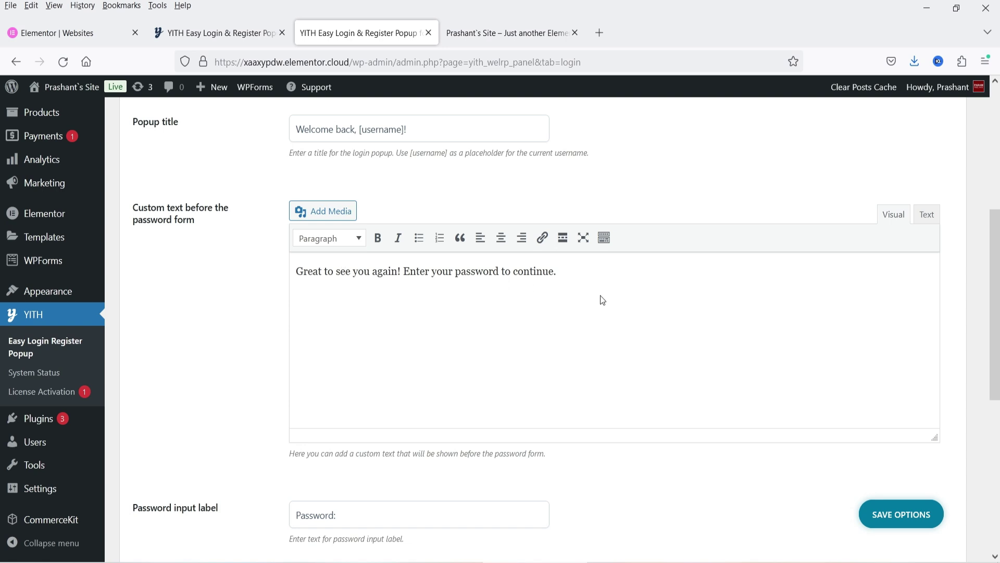
# - Check the Stay signed in and Button label settings, then paste the customer's password into the popup
pyautogui.scroll(-7, 552, 302)
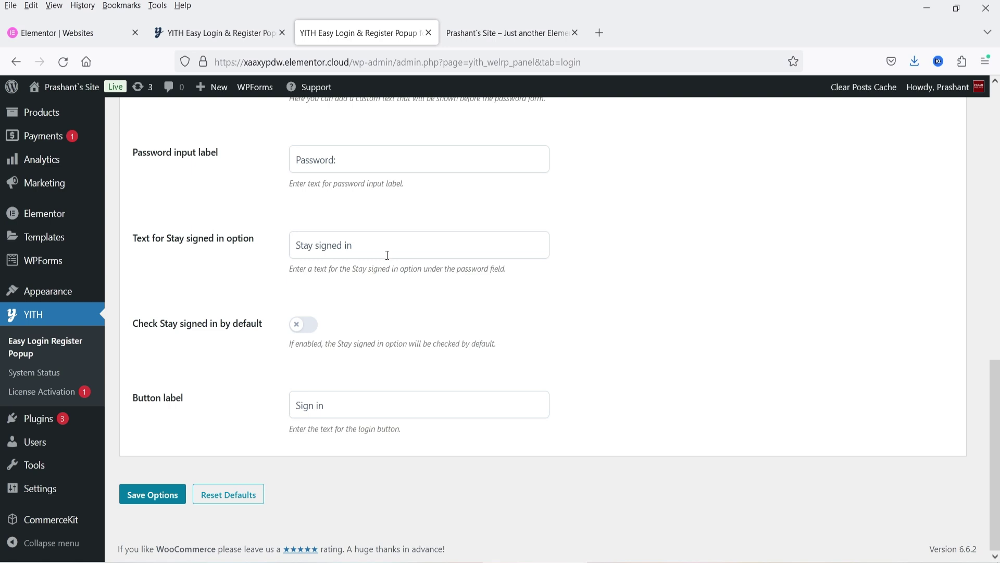
pyautogui.scroll(4, 381, 266)
pyautogui.scroll(-4, 373, 326)
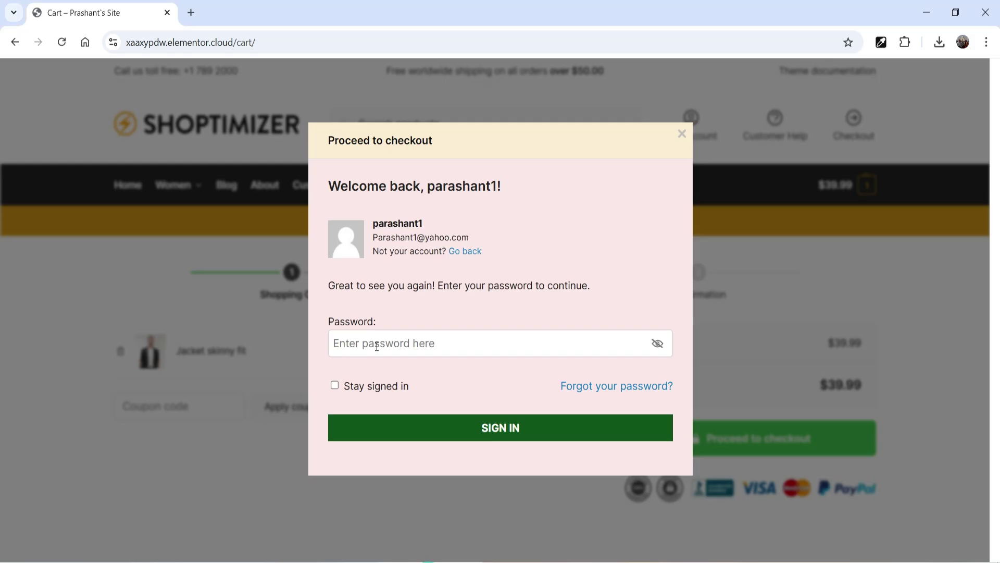
pyautogui.click(377, 345)
pyautogui.hotkey('ctrl', 'v')
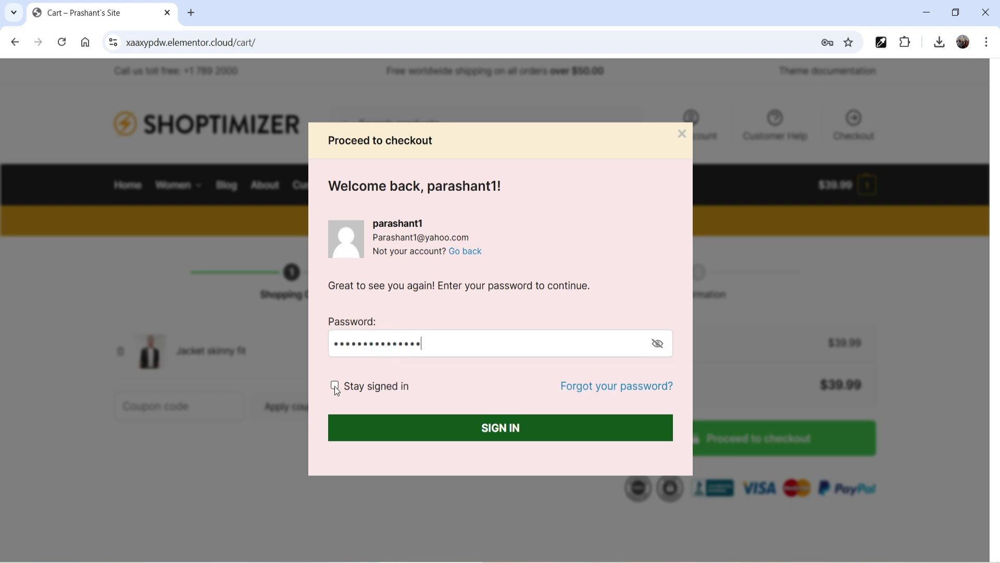
# - Sign in at checkout to show the successful login message, then open Register Options
pyautogui.click(529, 440)
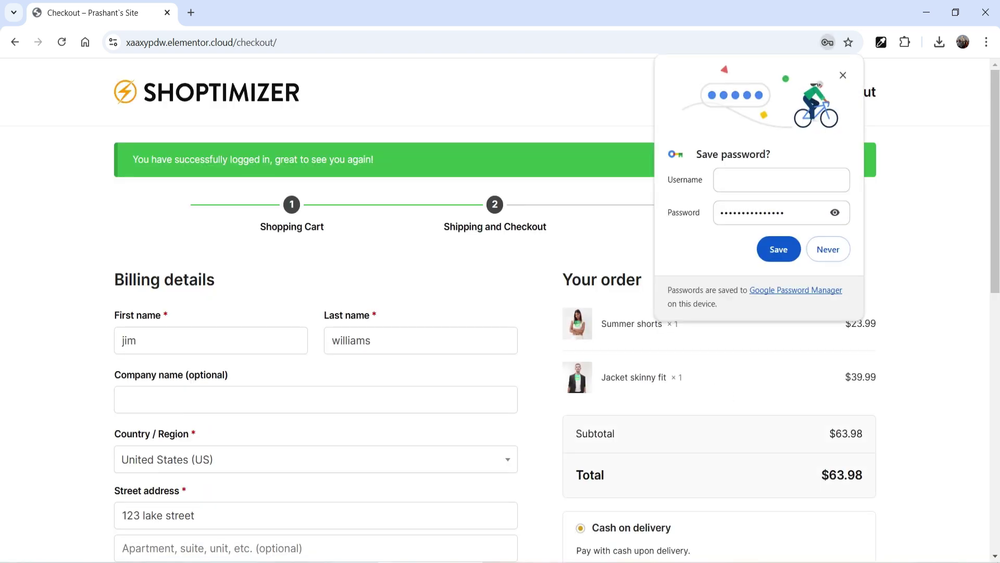
pyautogui.scroll(-5, 902, 181)
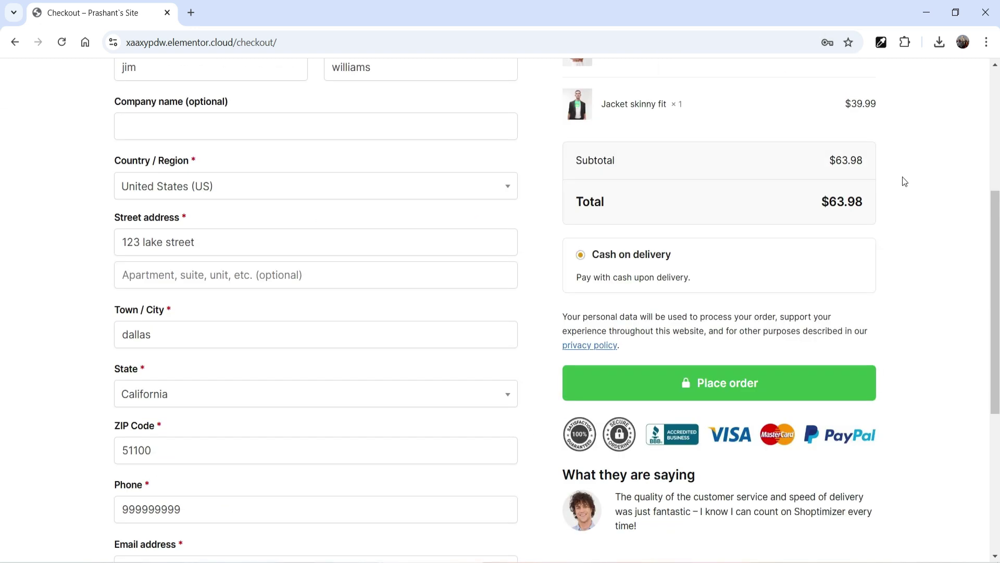
pyautogui.scroll(5, 547, 163)
pyautogui.scroll(1, 949, 336)
pyautogui.scroll(1, 948, 335)
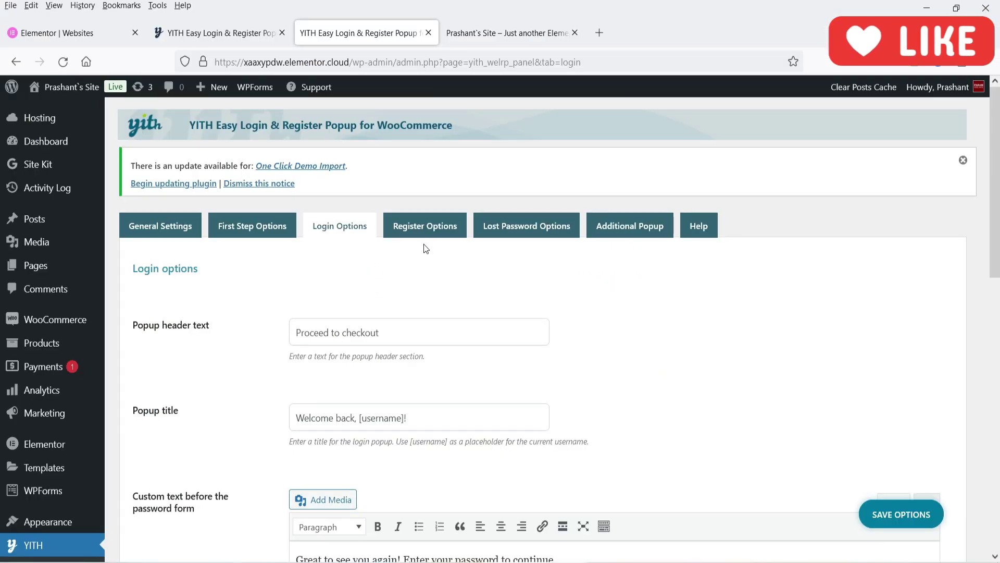
pyautogui.click(425, 233)
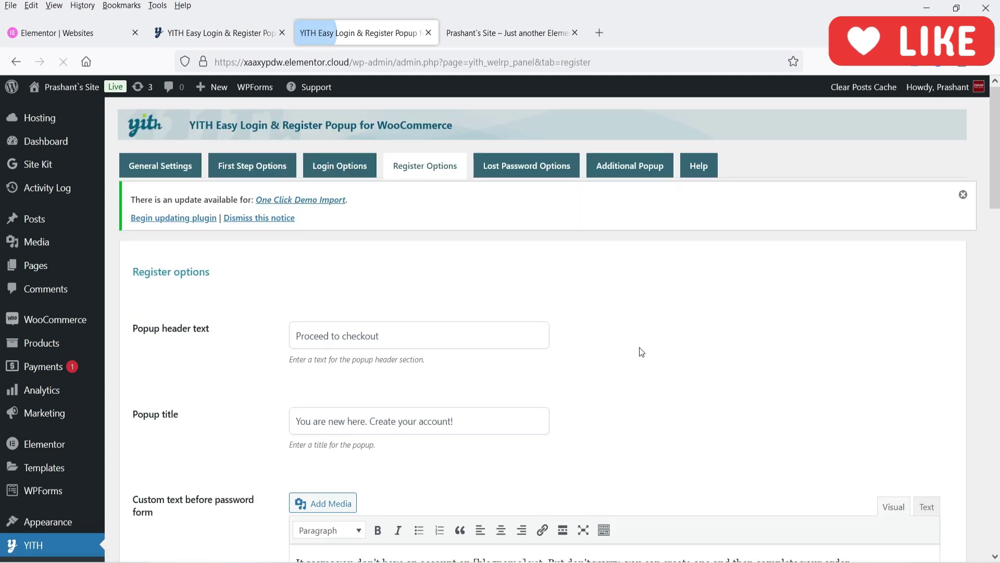
# - Review the Register Options, then open the Lost Password Options with header 'Recover your password'
pyautogui.scroll(-4, 478, 340)
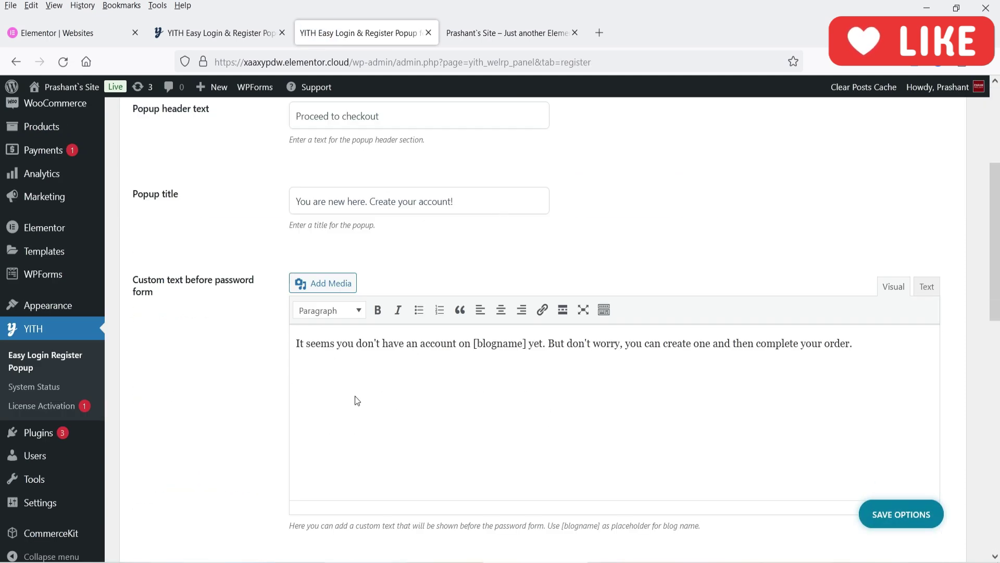
pyautogui.scroll(-5, 437, 359)
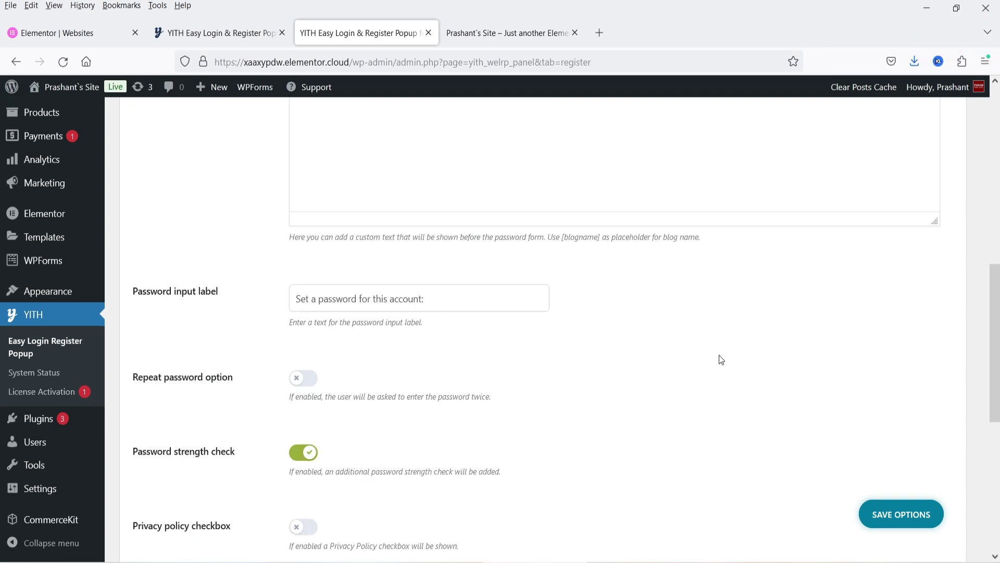
pyautogui.scroll(10, 719, 355)
pyautogui.click(526, 218)
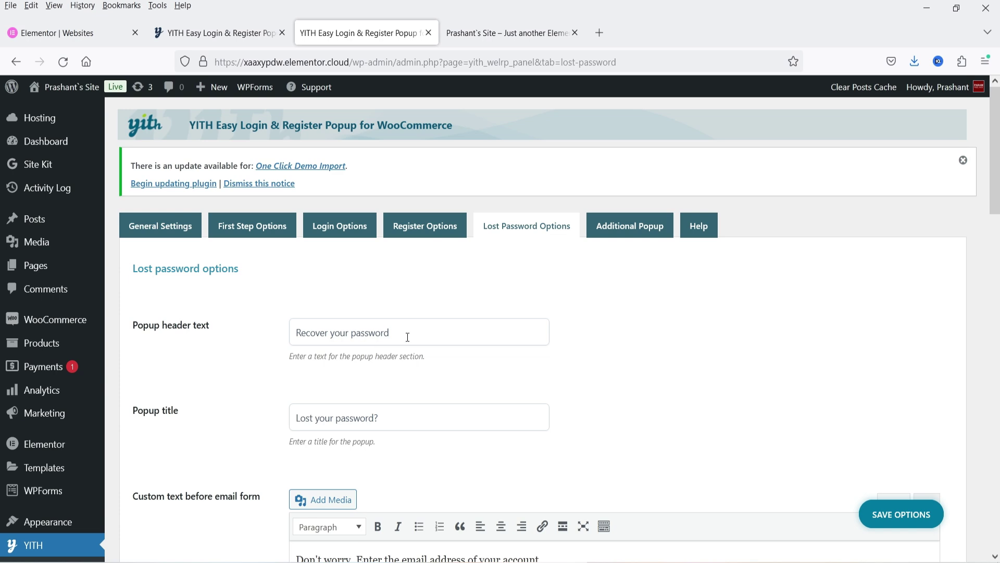
pyautogui.scroll(-3, 408, 337)
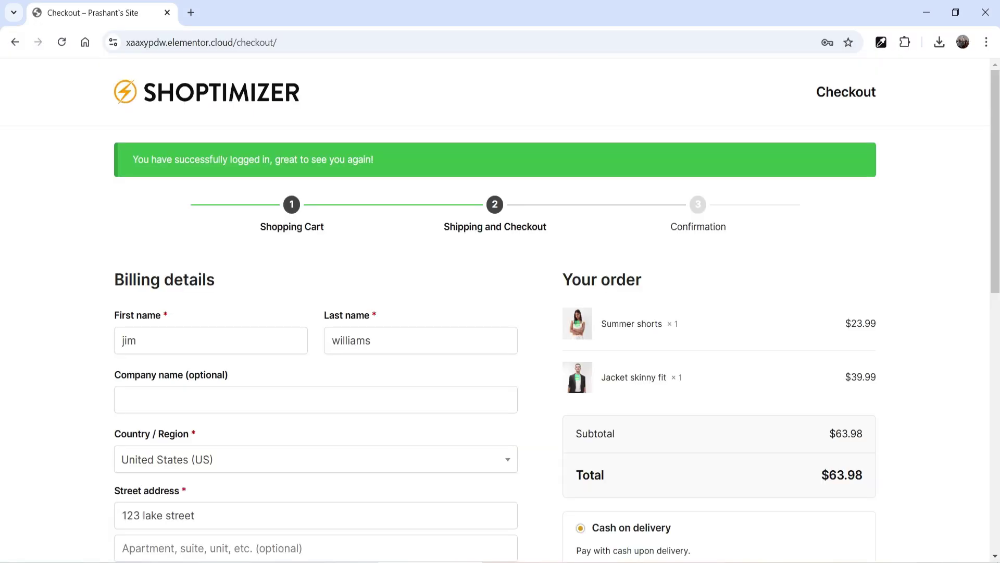
# - Log out of the customer account and add the Jogging top to the cart
pyautogui.click(215, 96)
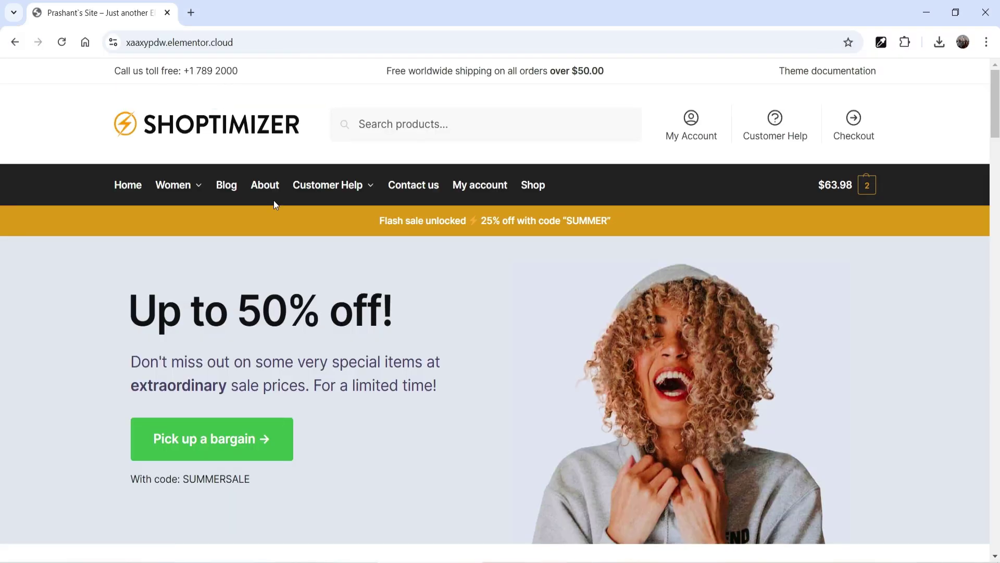
pyautogui.click(501, 186)
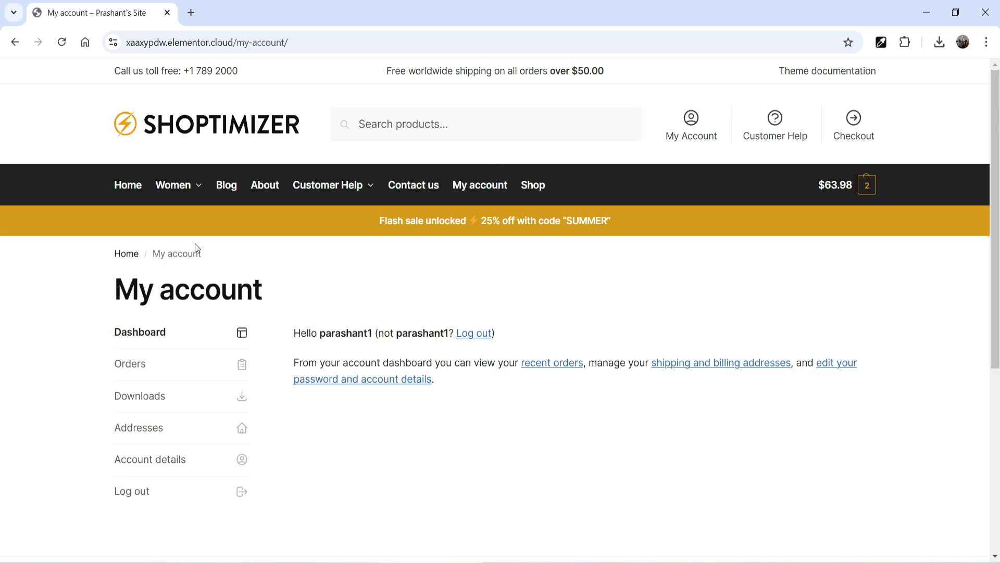
pyautogui.click(137, 491)
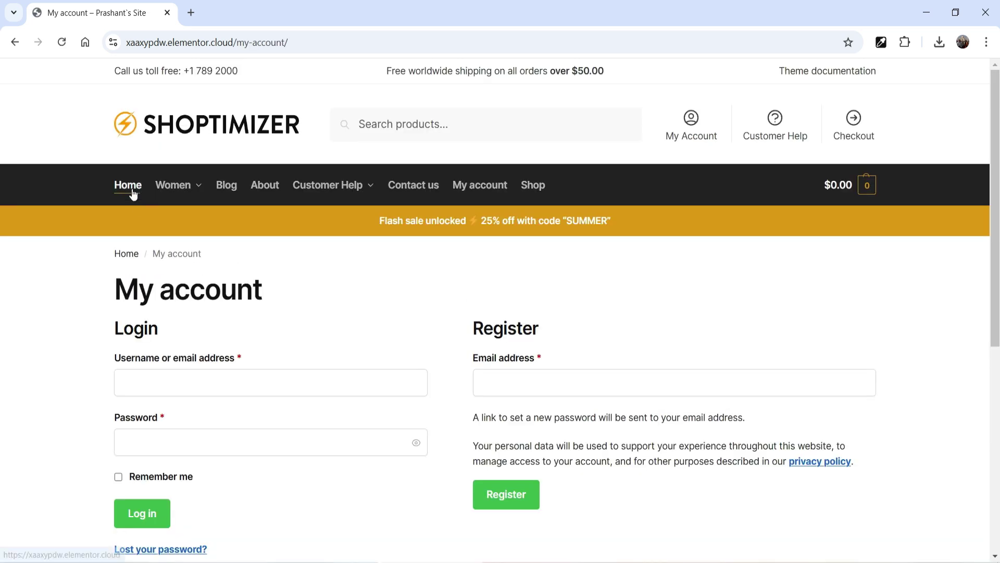
pyautogui.click(128, 185)
pyautogui.scroll(-10, 490, 321)
pyautogui.click(587, 287)
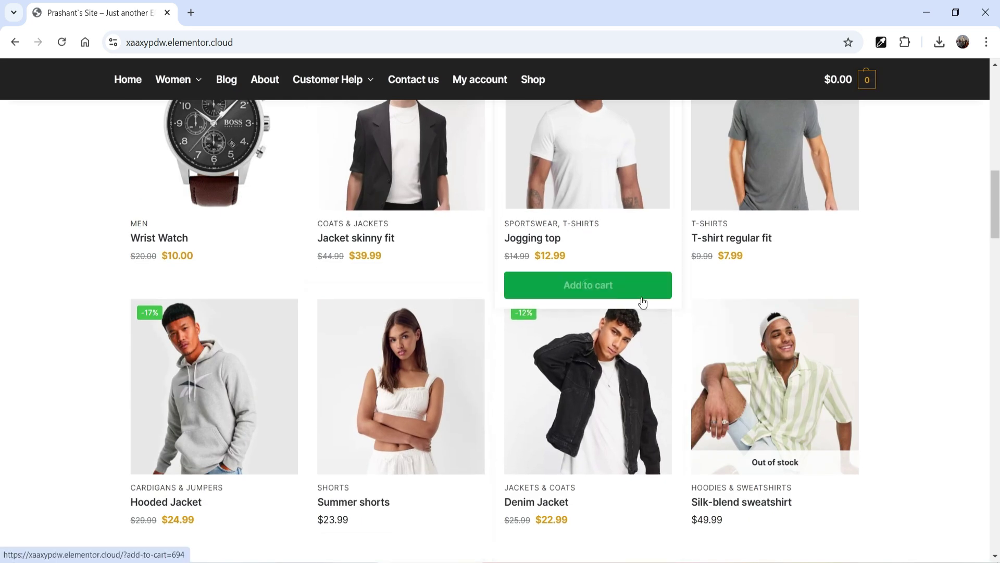
pyautogui.click(859, 494)
# - Start checkout, fill in the saved customer e-mail, and reach the popup's password recovery step
pyautogui.click(741, 446)
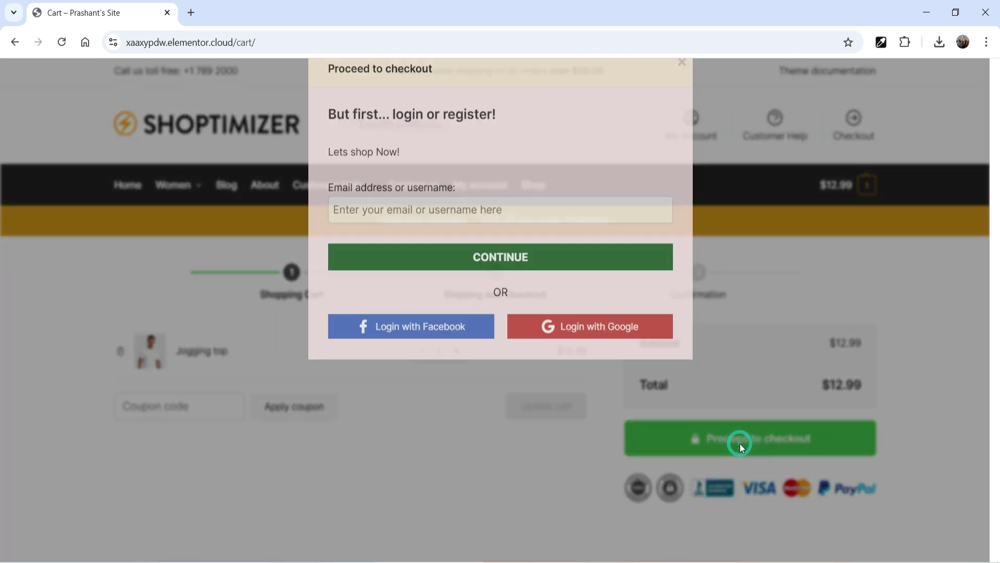
pyautogui.click(437, 283)
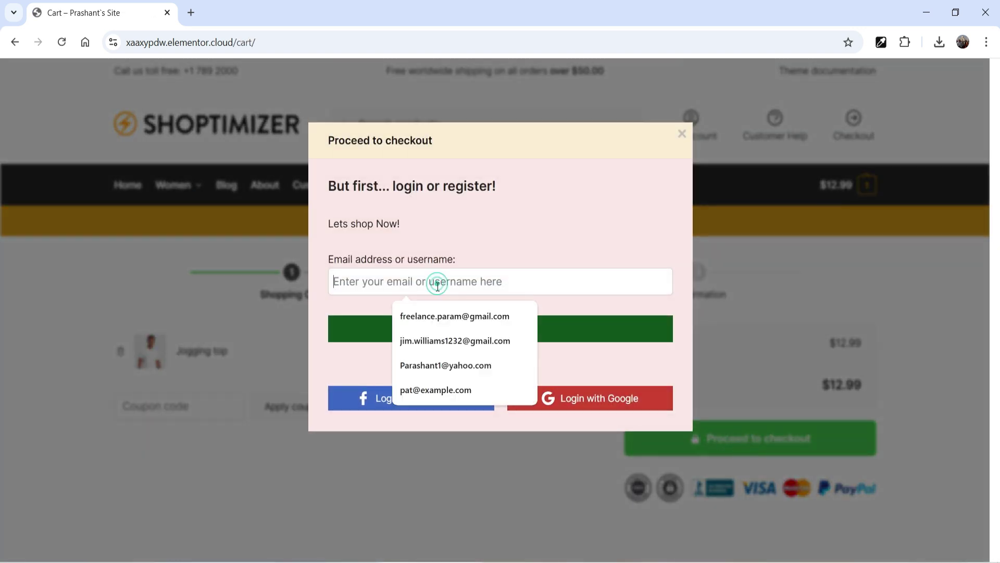
pyautogui.click(440, 365)
pyautogui.click(580, 329)
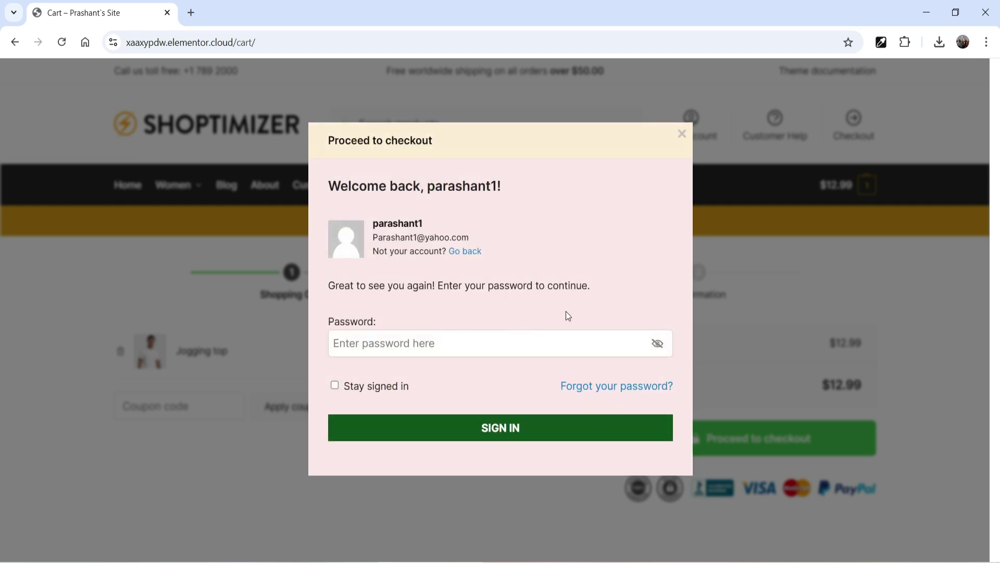
pyautogui.click(593, 387)
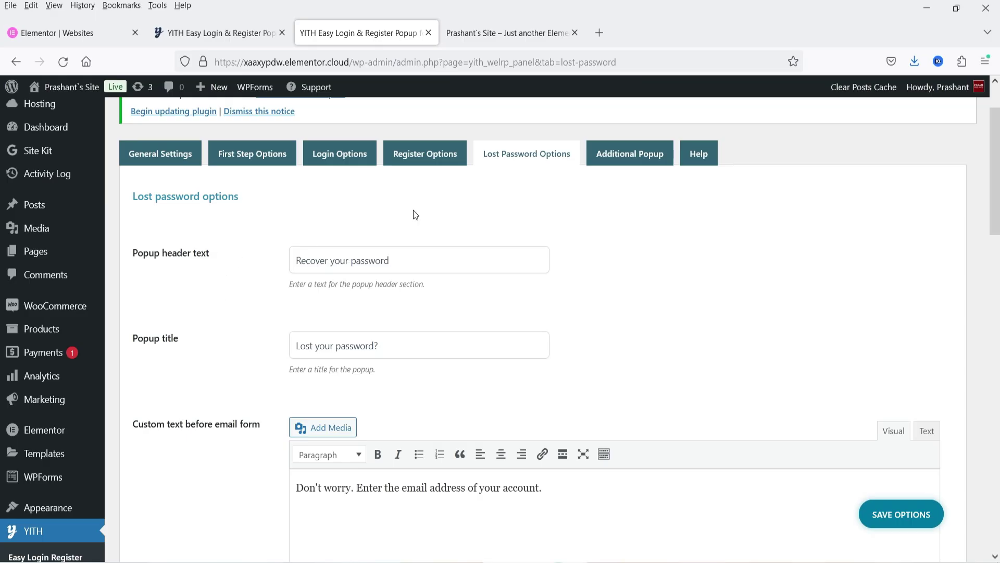
# - Review the Lost Password Options, then switch to the plugin's yithemes.com product page ($79.99 per year)
pyautogui.scroll(-6, 268, 261)
pyautogui.scroll(-4, 304, 397)
pyautogui.scroll(11, 458, 286)
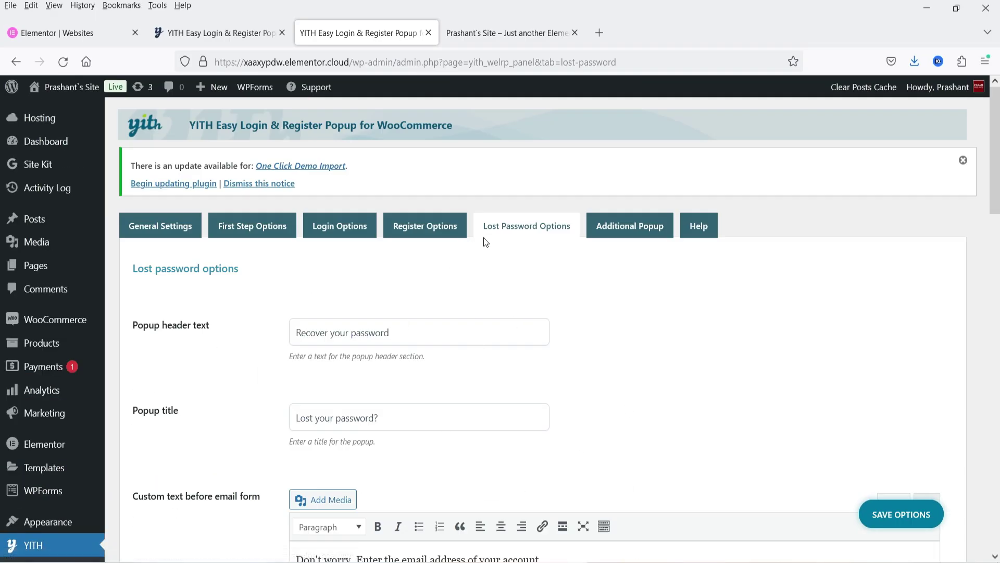
pyautogui.scroll(-1, 589, 301)
pyautogui.scroll(-8, 589, 301)
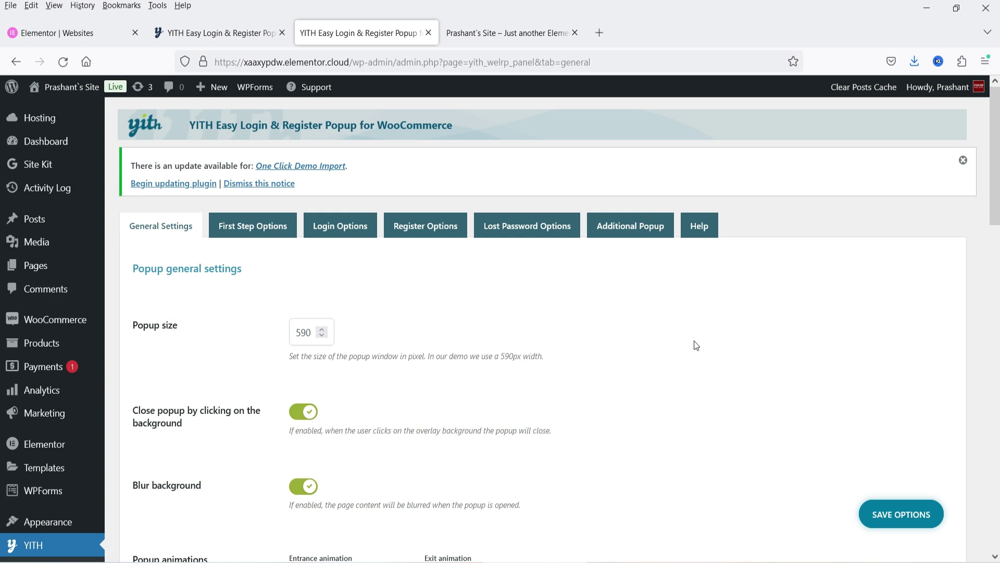
pyautogui.hotkey('ctrl', 'pageup')
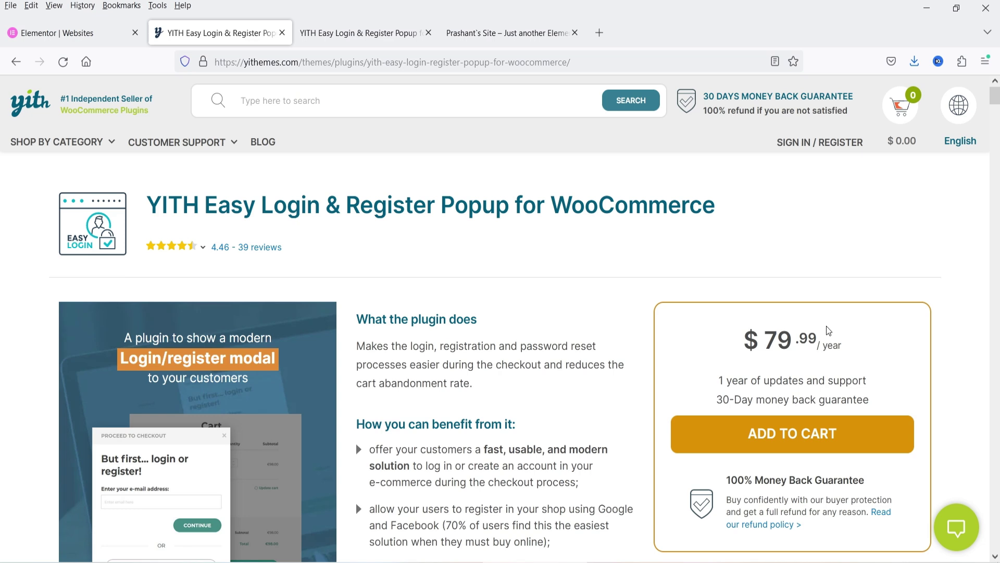